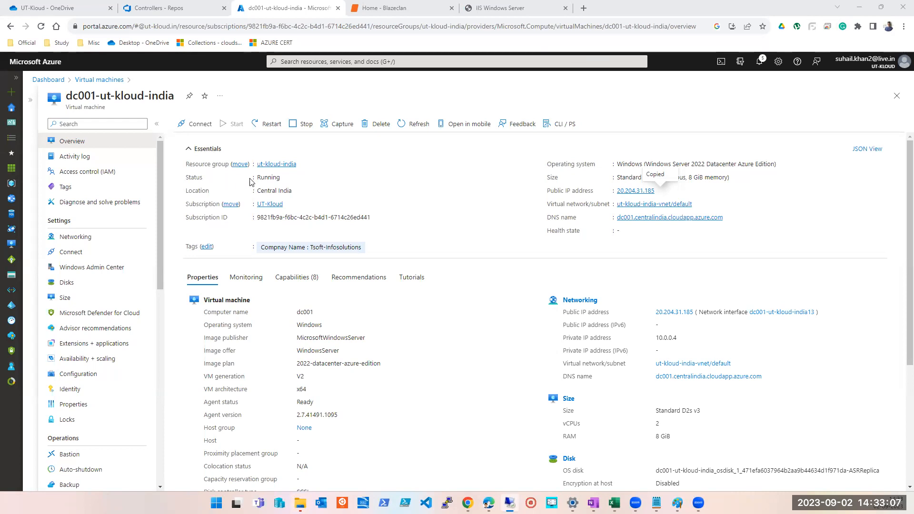
# Switch to Notepad and write "Running - OS" in the empty untitled note.
pyautogui.doubleClick(267, 178)
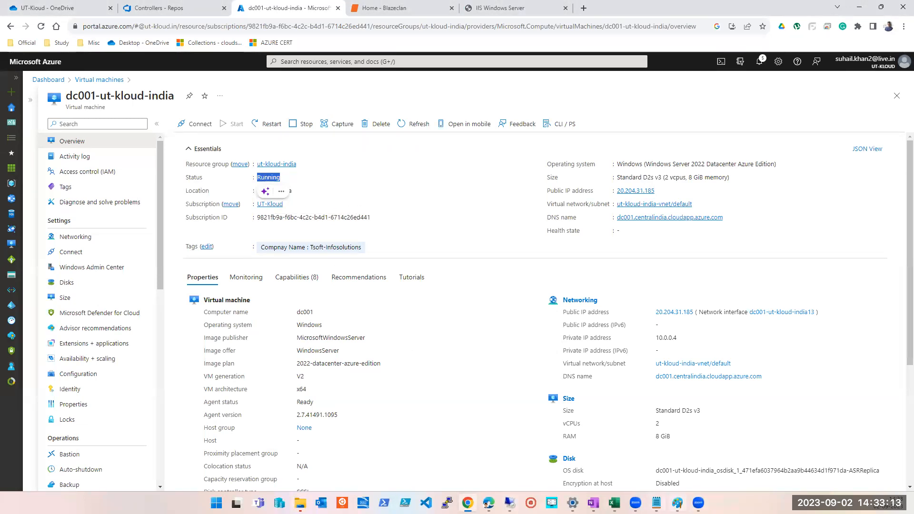
pyautogui.click(656, 503)
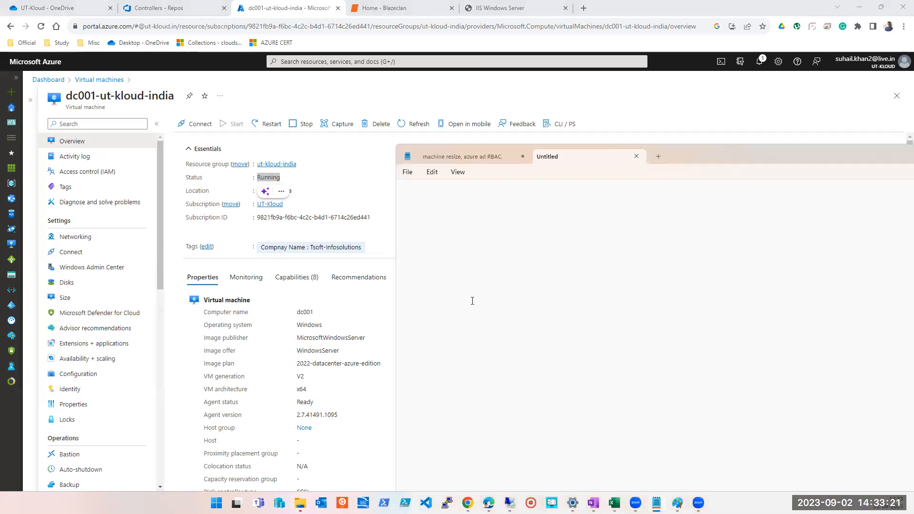
pyautogui.click(304, 185)
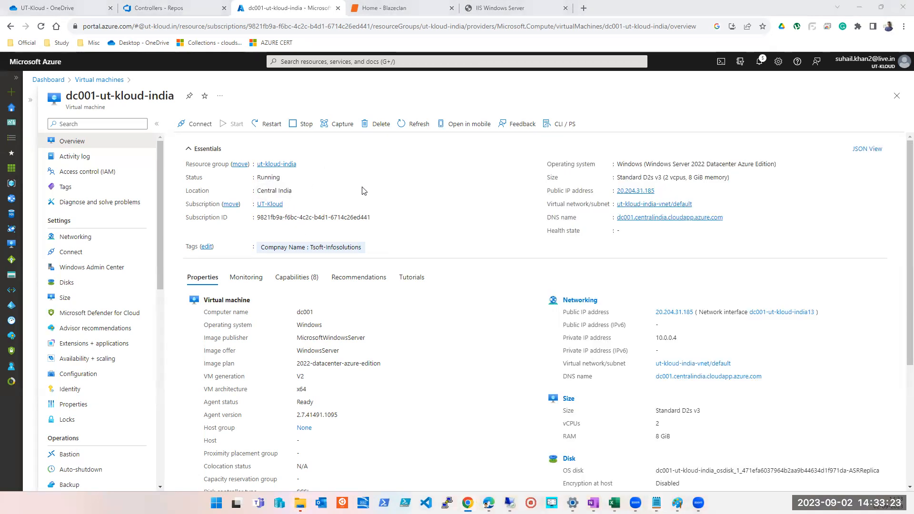
pyautogui.hotkey('alt', 'Tab')
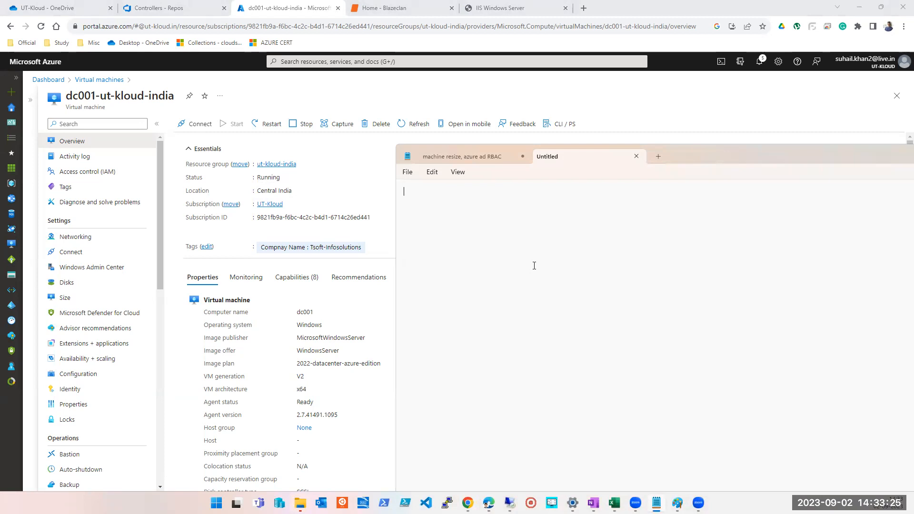
pyautogui.write('Running - OS')
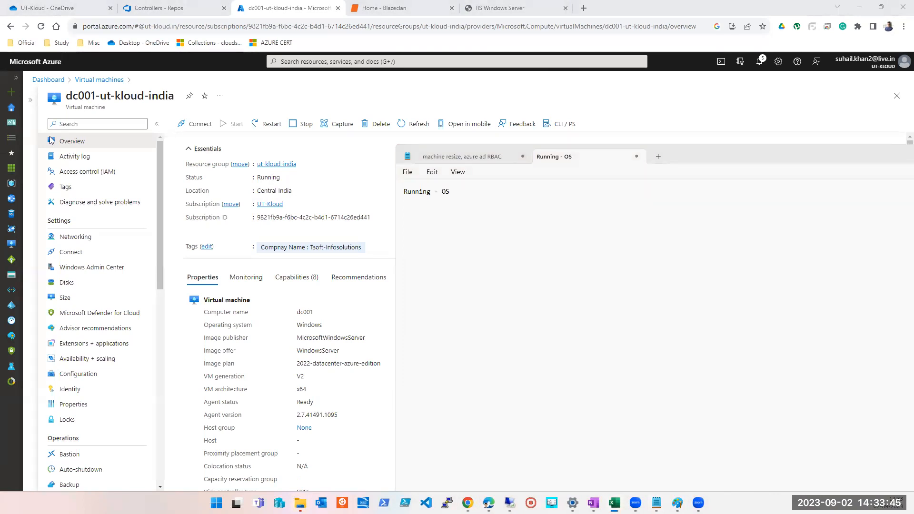
# Switch to the blank Excel sheet and enter the column headers Ruuning in C1 and Stop in D1.
pyautogui.click(643, 147)
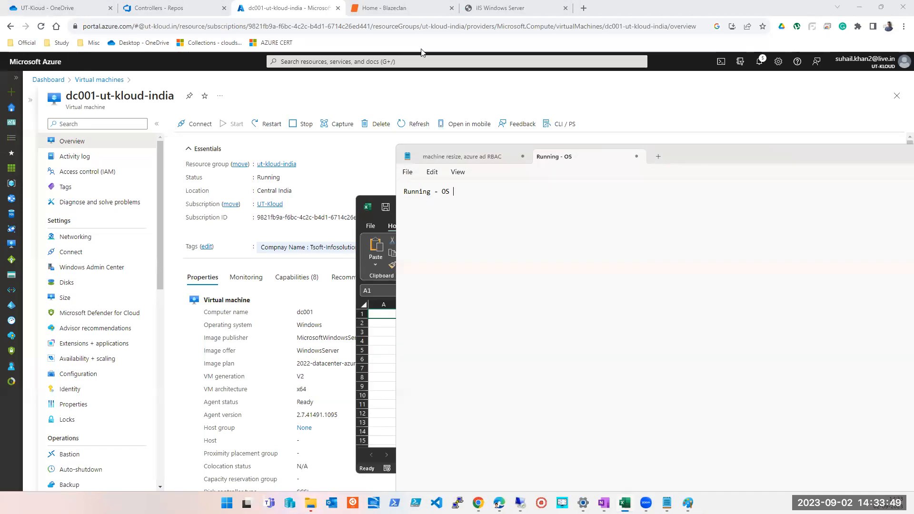
pyautogui.press('super+Down')
pyautogui.doubleClick(732, 204)
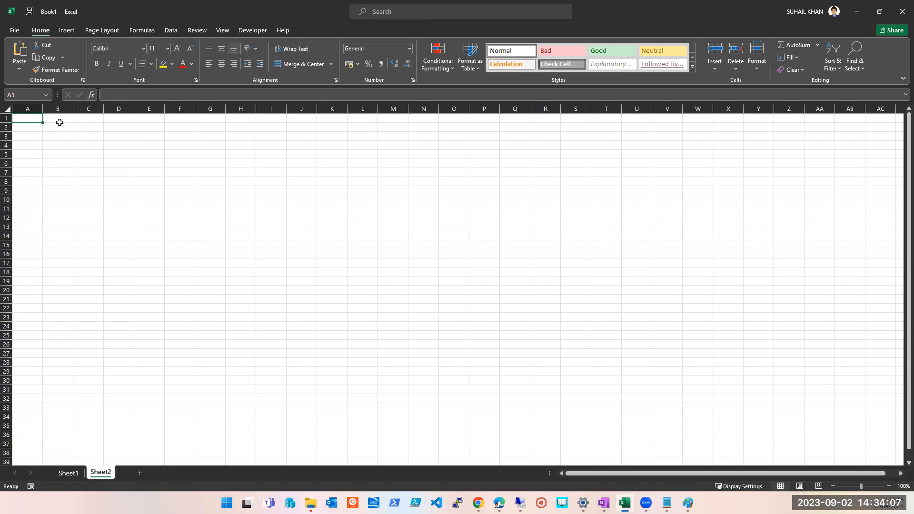
pyautogui.click(57, 119)
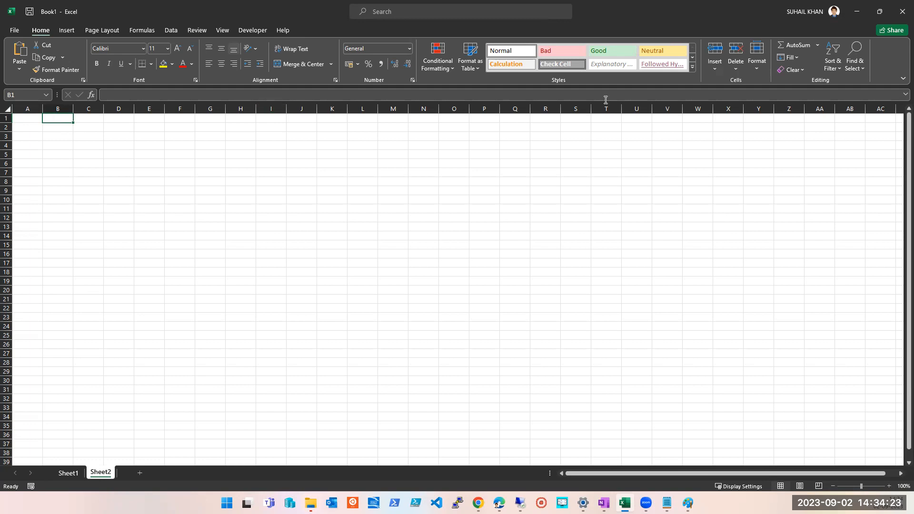
pyautogui.hotkey('alt', 'F11')
pyautogui.click(96, 119)
pyautogui.write('rUNNIN')
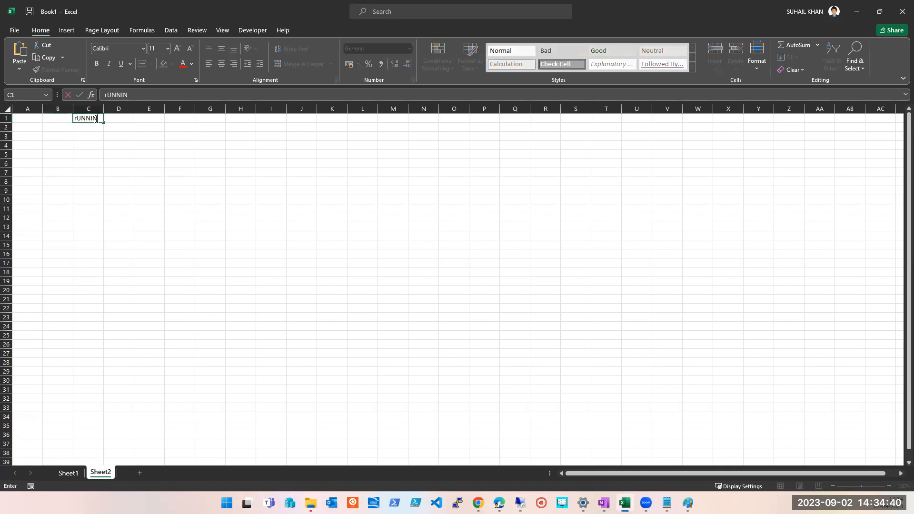
pyautogui.hotkey('ctrl', 'Return')
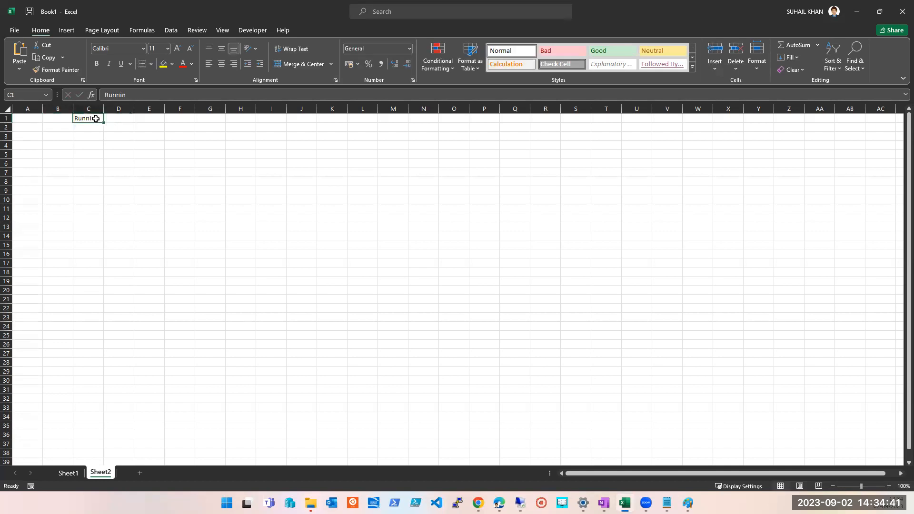
pyautogui.write('rRuuning')
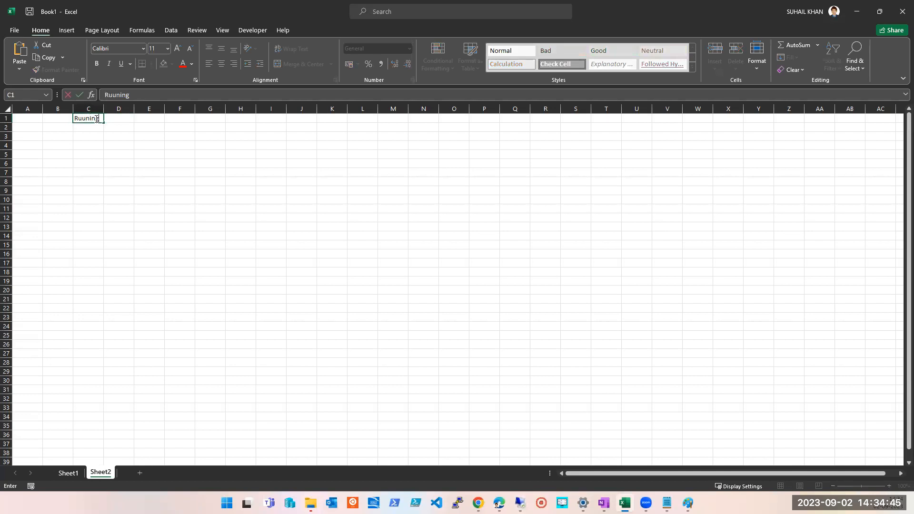
pyautogui.press('Tab')
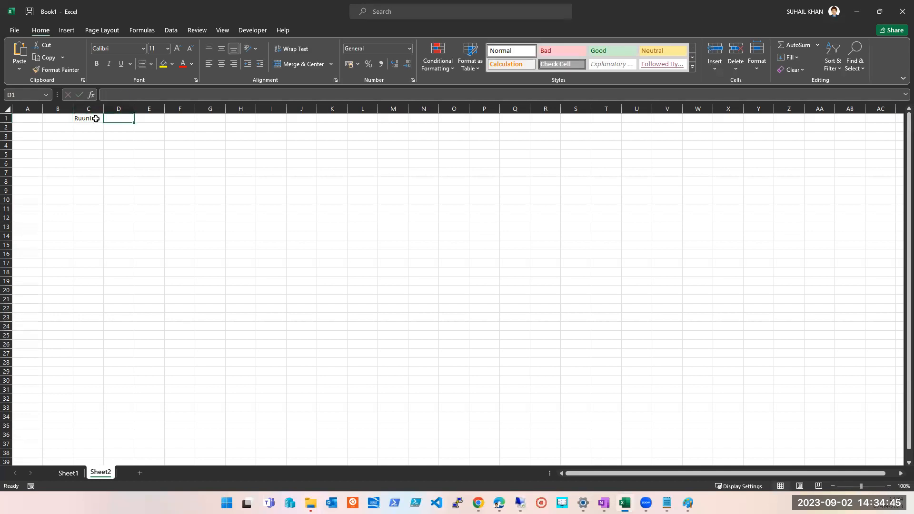
pyautogui.write('Stop')
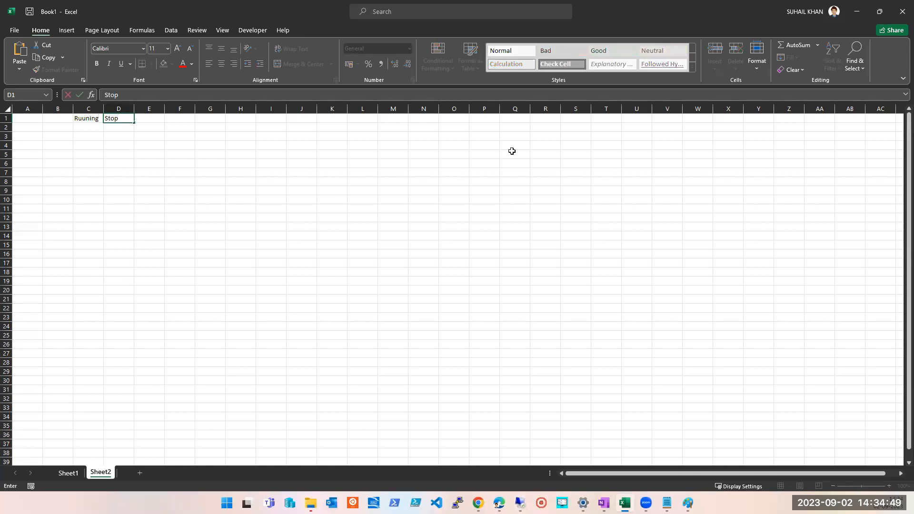
# Snap the workbook to the right half of the screen beside the Azure portal, and enter OS in B2 and Yes in C2.
pyautogui.click(875, 13)
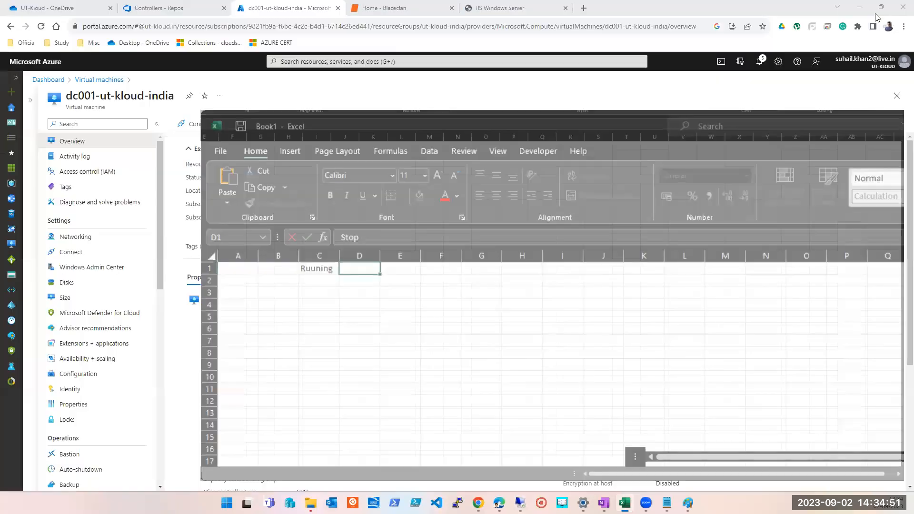
pyautogui.press('super+Right')
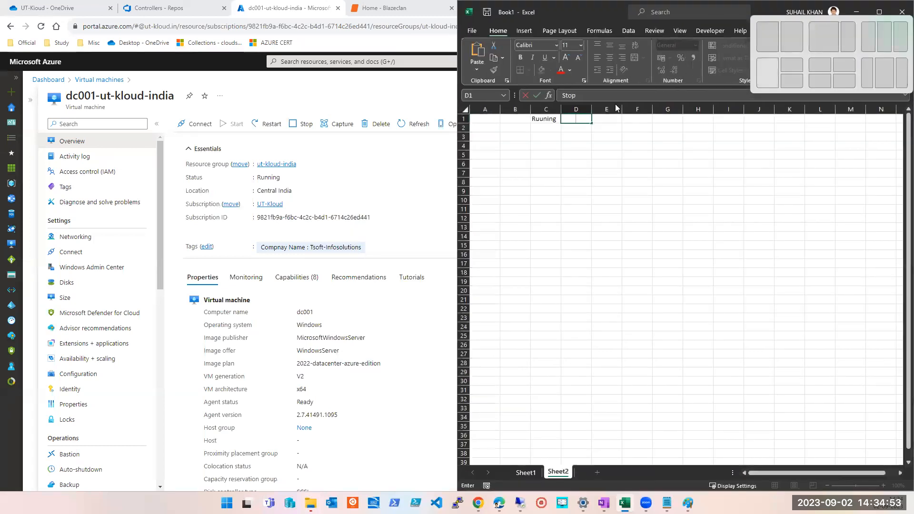
pyautogui.click(542, 128)
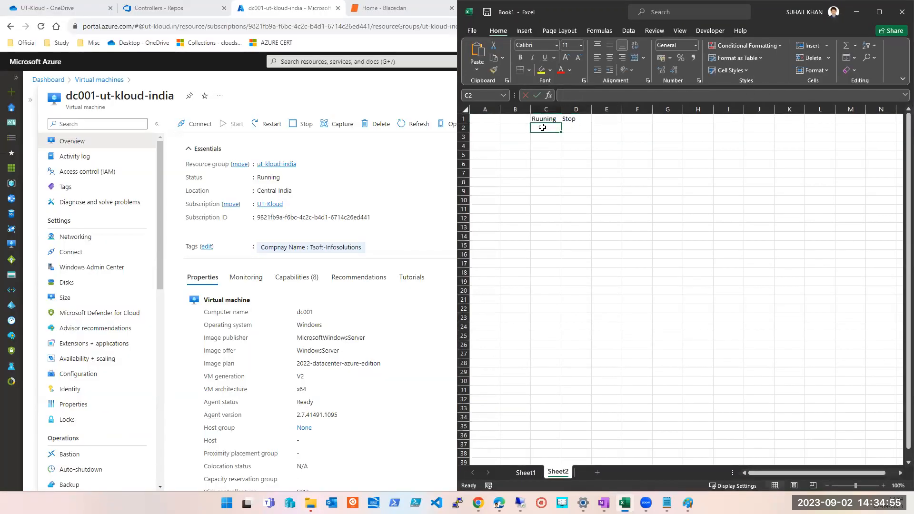
pyautogui.click(522, 129)
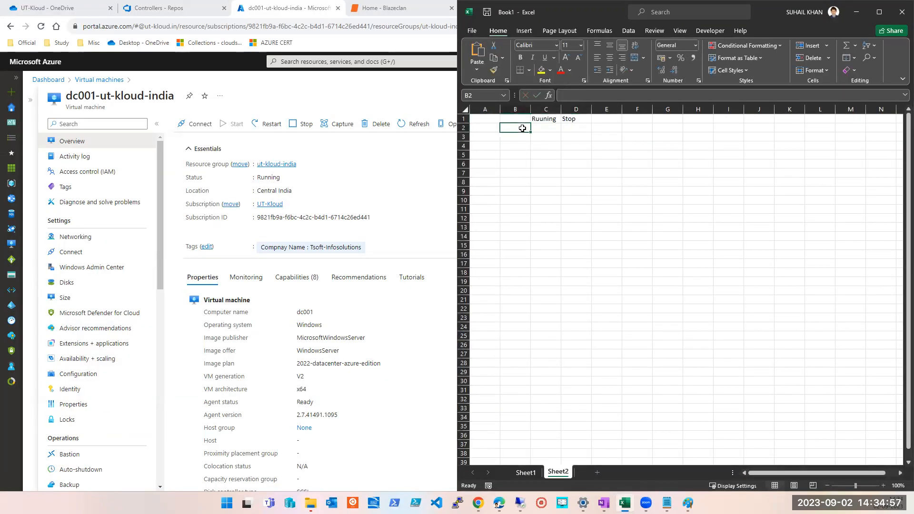
pyautogui.write('OS')
pyautogui.press('Tab')
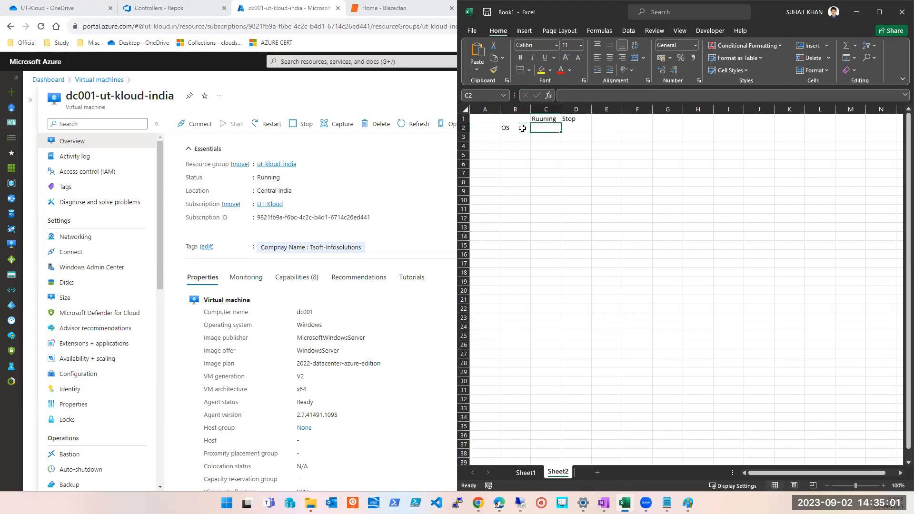
pyautogui.write('Yes')
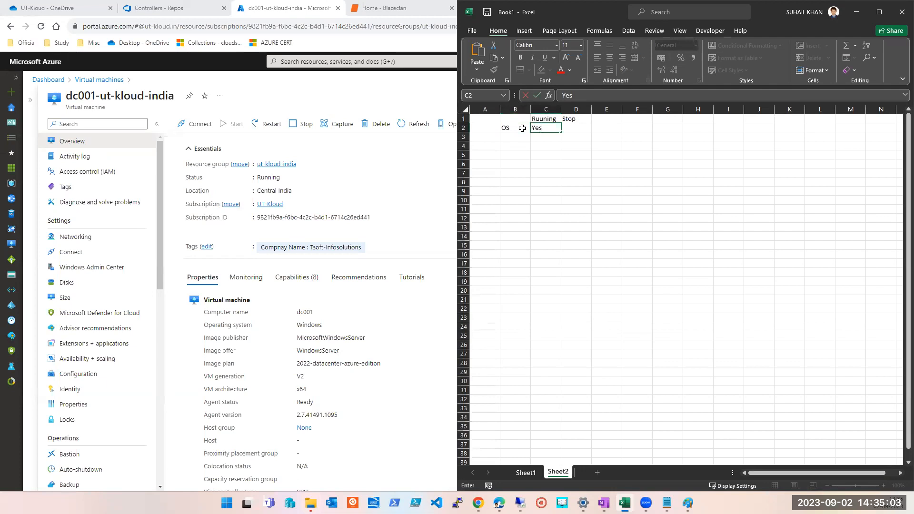
# Add OS Disk as the next row label in cell B3.
pyautogui.click(514, 137)
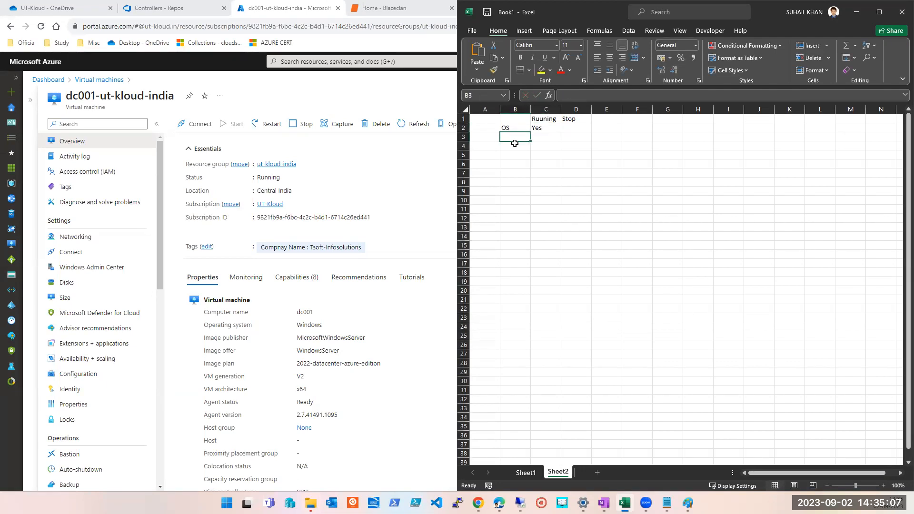
pyautogui.write('OS')
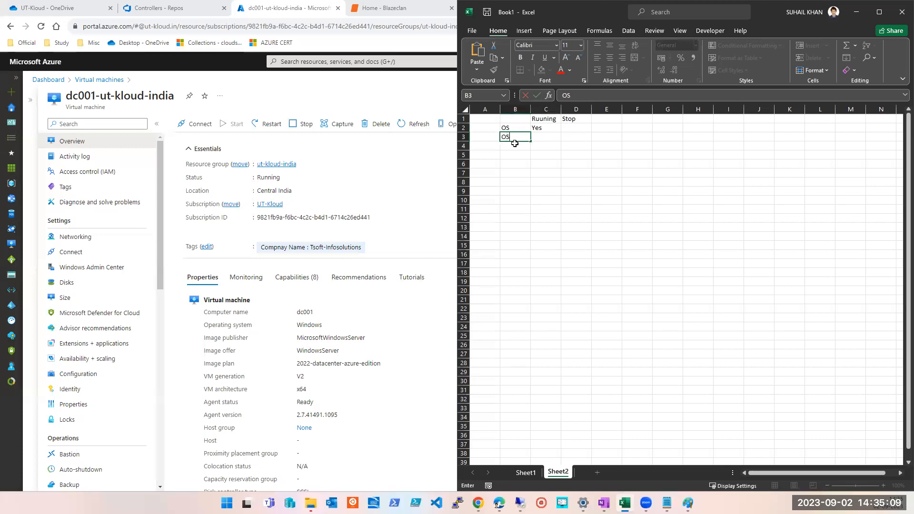
pyautogui.write(' Disk')
pyautogui.press('Tab')
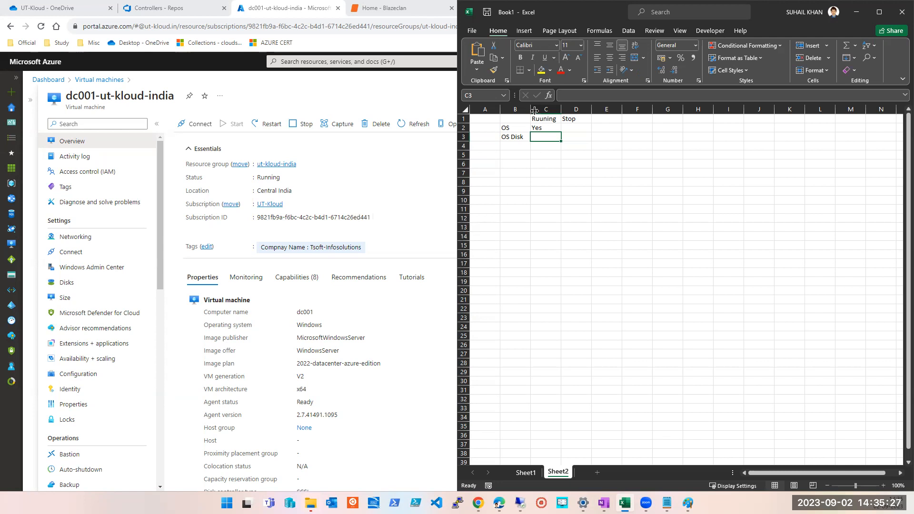
# Correct the spelling of the column header in C1 to Running.
pyautogui.click(555, 119)
pyautogui.click(573, 94)
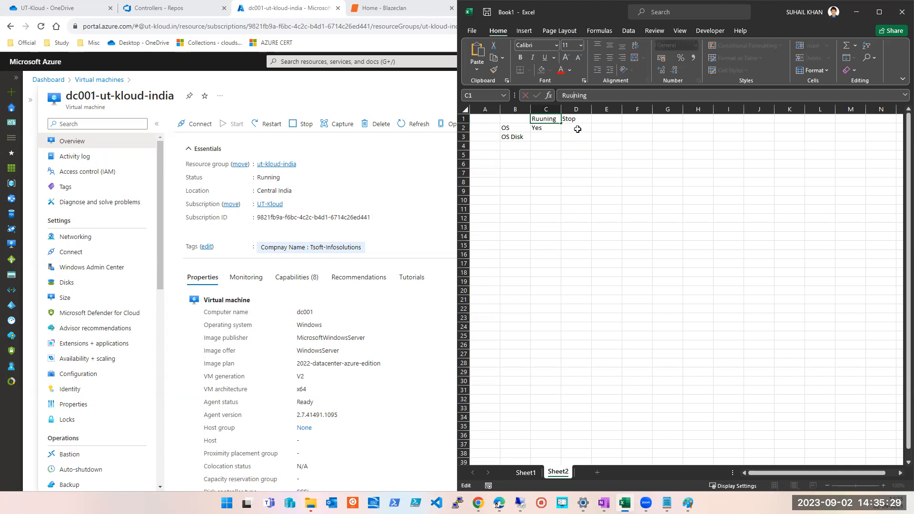
pyautogui.press('BackSpace')
pyautogui.write('n')
pyautogui.press('Return')
# Enter Yes for the OS Disk row under the Running header in C3.
pyautogui.click(540, 136)
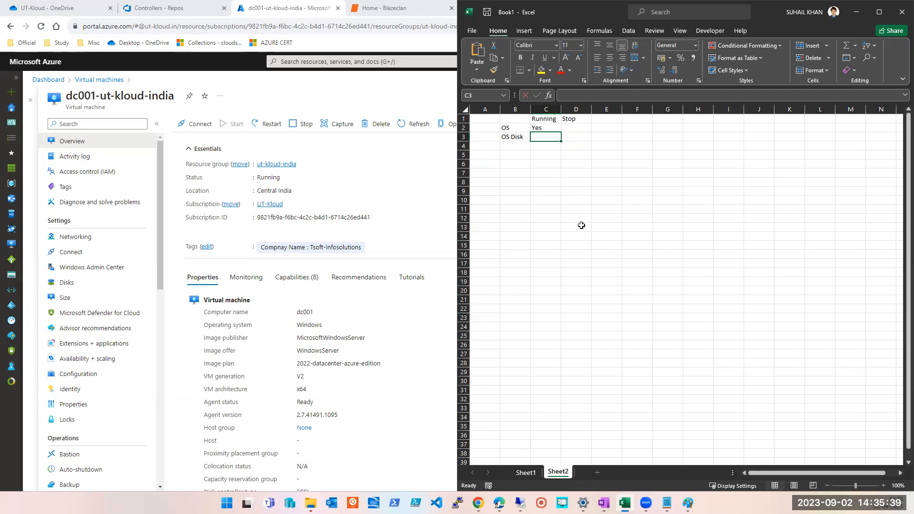
pyautogui.write('Yes')
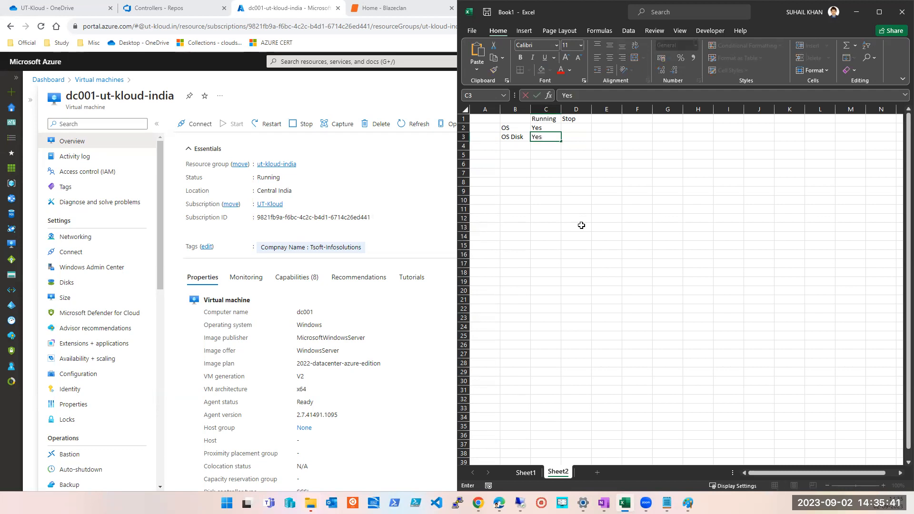
pyautogui.press('Tab')
pyautogui.press('Left')
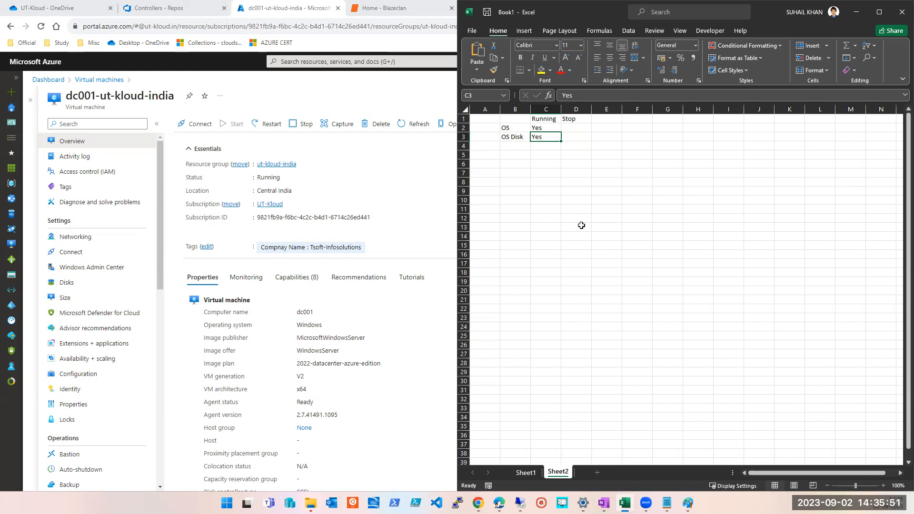
# Add a CPU row in B4, check the virtual machine's size in the Azure portal, and enter Yes in C4.
pyautogui.press('Down')
pyautogui.press('Left')
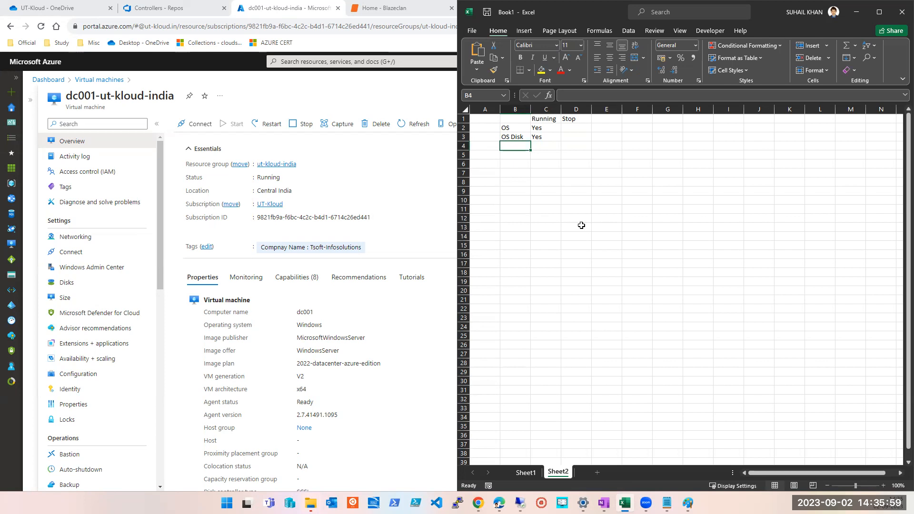
pyautogui.write('CPU')
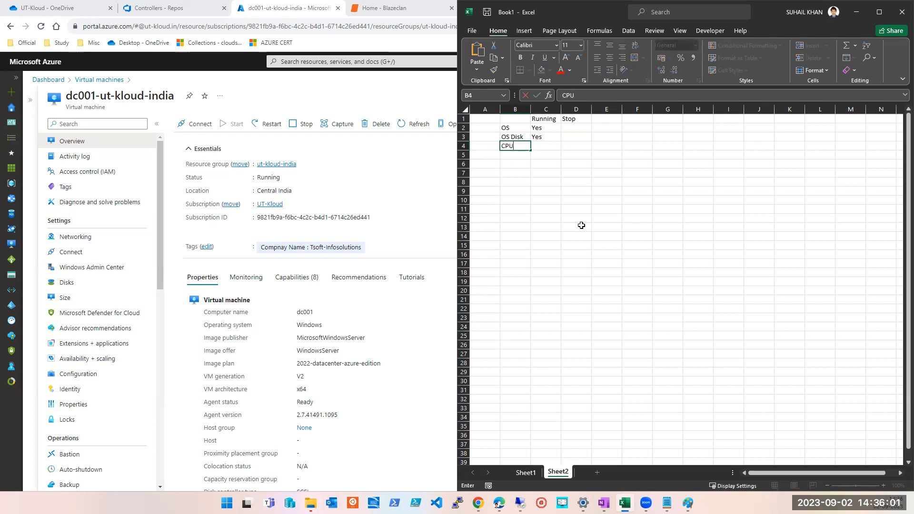
pyautogui.press('Tab')
pyautogui.click(405, 186)
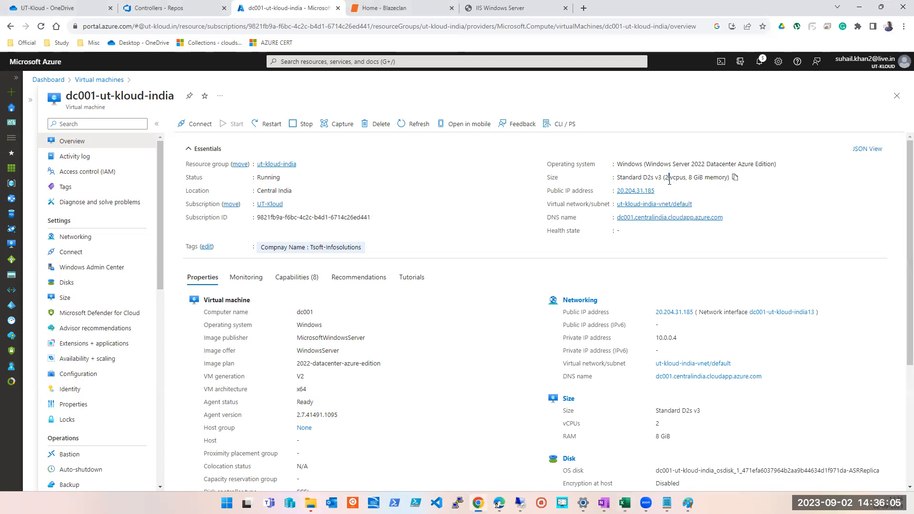
pyautogui.hotkey('alt', 'Tab')
pyautogui.write('yES')
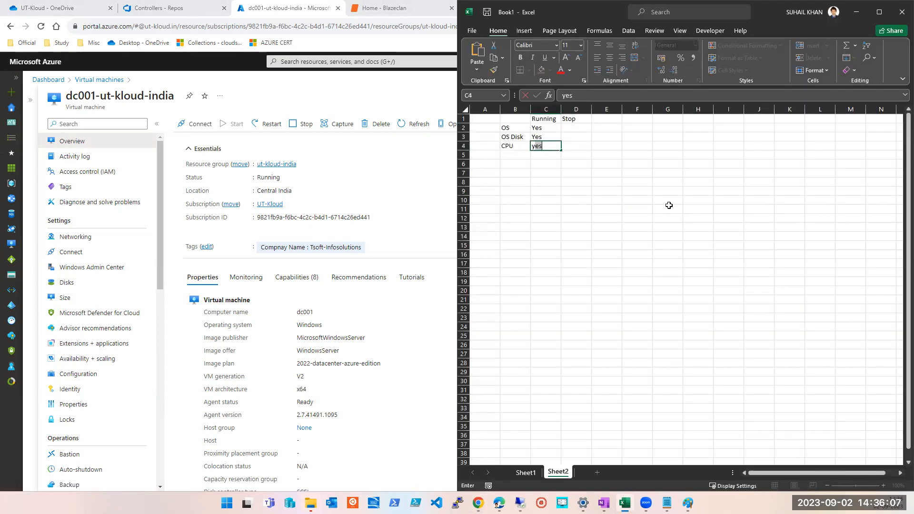
pyautogui.press('Tab')
pyautogui.press('Left')
pyautogui.write('Yes')
pyautogui.press('Return')
# Add a RAM row in B5, check the machine's memory in the Azure portal, and enter Yes in C5.
pyautogui.press('Left')
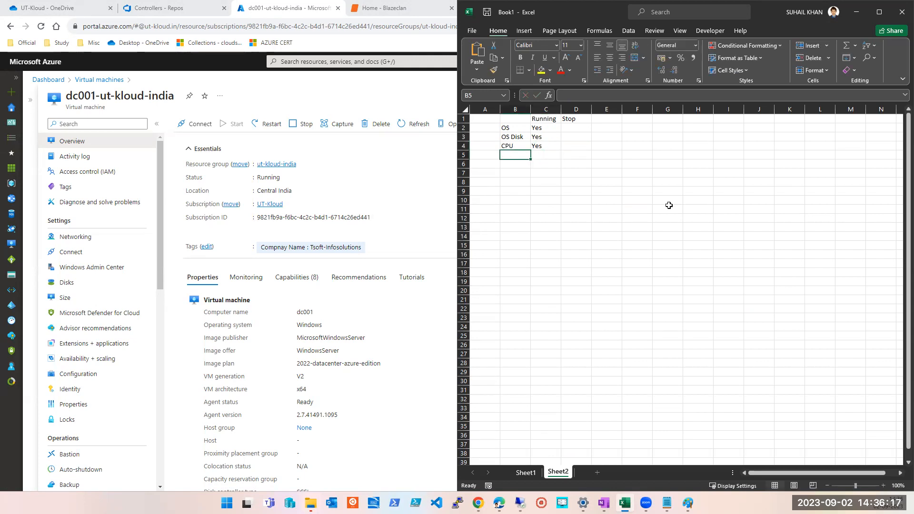
pyautogui.write('RAM')
pyautogui.hotkey('alt', 'Tab')
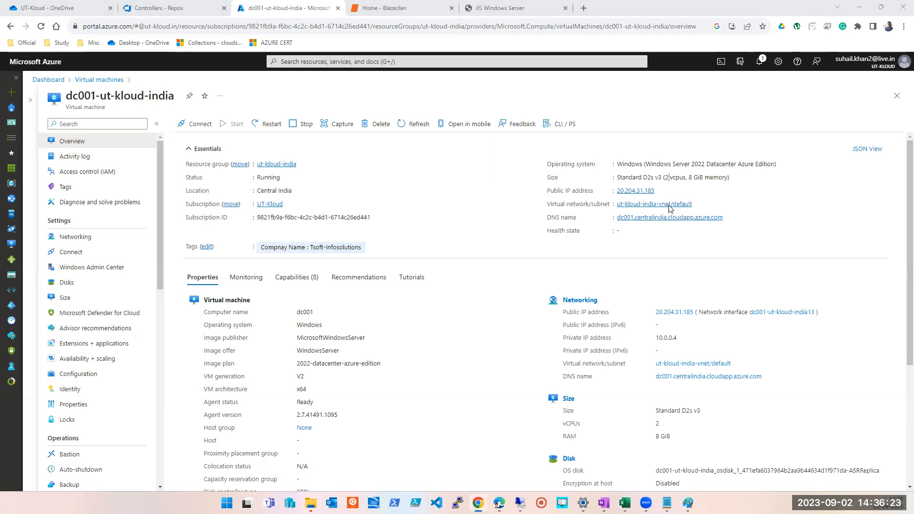
pyautogui.hotkey('alt', 'Tab')
pyautogui.write('8')
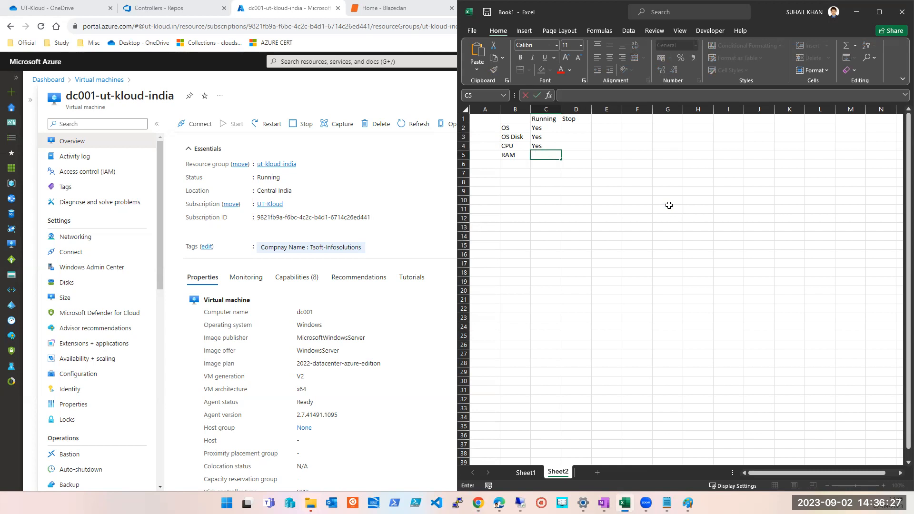
pyautogui.write('yES')
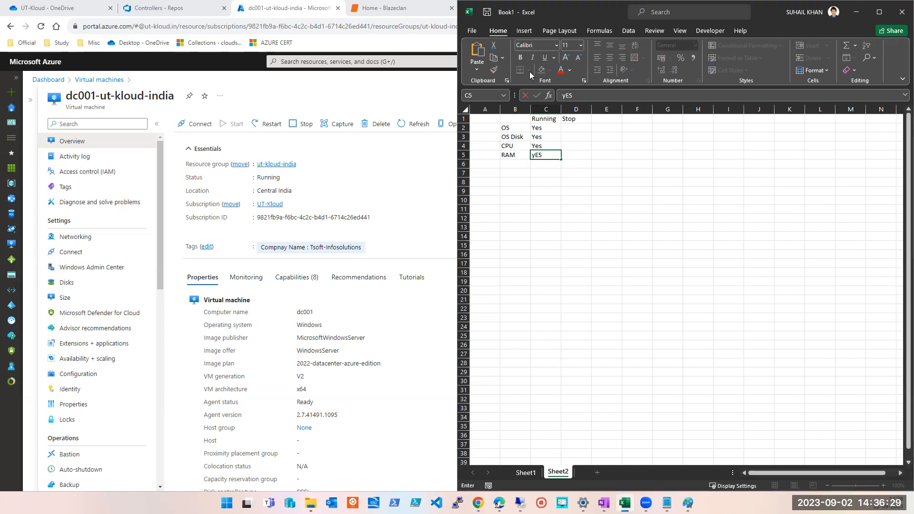
pyautogui.press('Return')
pyautogui.click(539, 155)
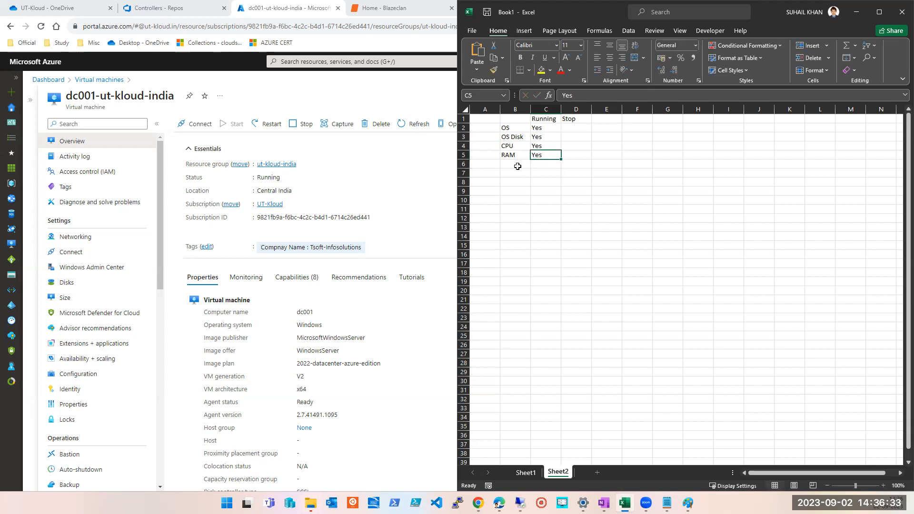
# Enter Resource as the column header in B1, beside the Running header.
pyautogui.click(545, 118)
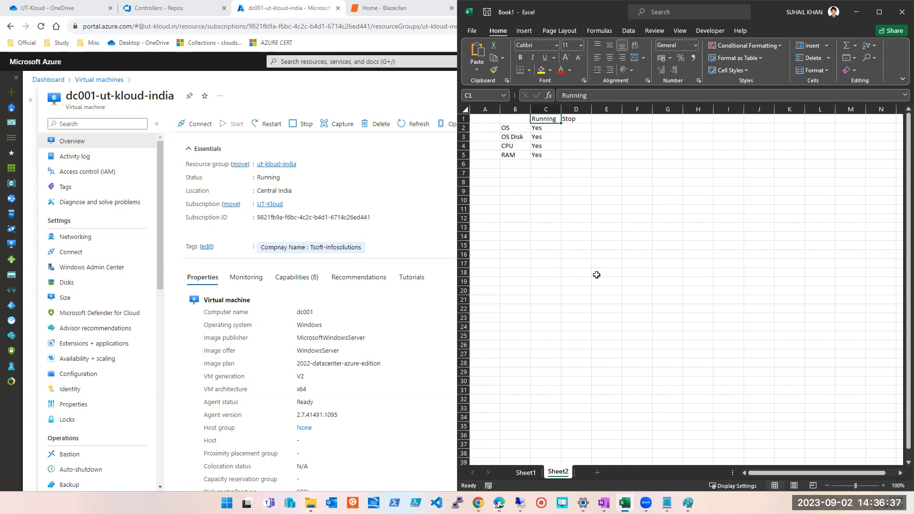
pyautogui.press('Left')
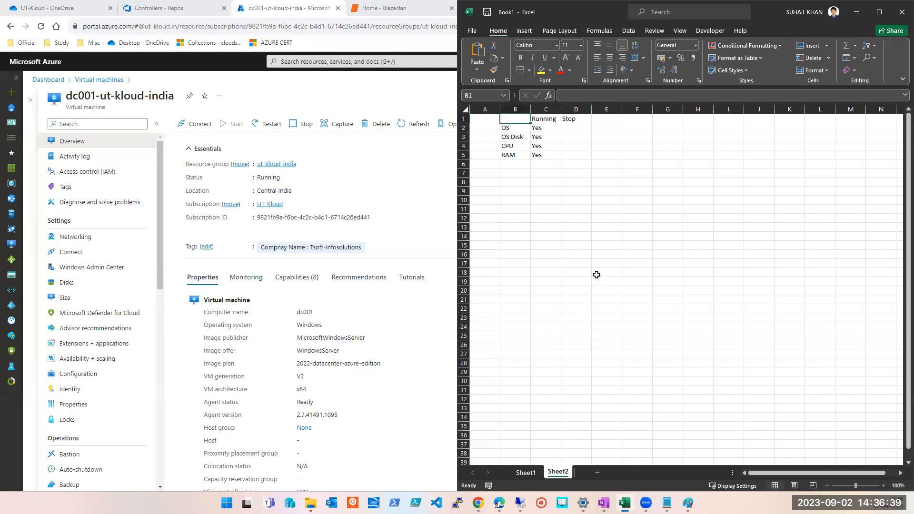
pyautogui.write('Resource')
pyautogui.press('Tab')
pyautogui.press('Left')
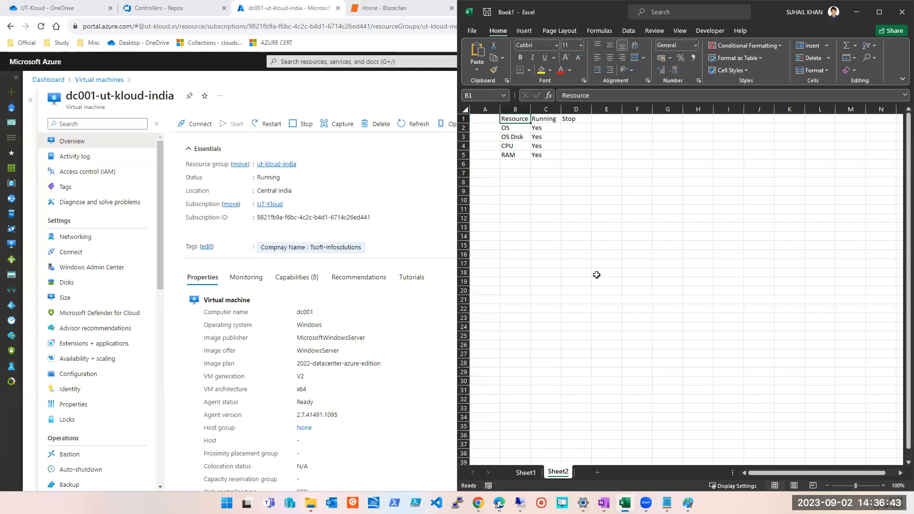
# Make the Resource, Running and Stop headers in B1 to D1 bold.
pyautogui.hotkey('ctrl', 'b')
pyautogui.click(540, 120)
pyautogui.hotkey('ctrl', 'b')
pyautogui.click(573, 119)
pyautogui.hotkey('ctrl', 'b')
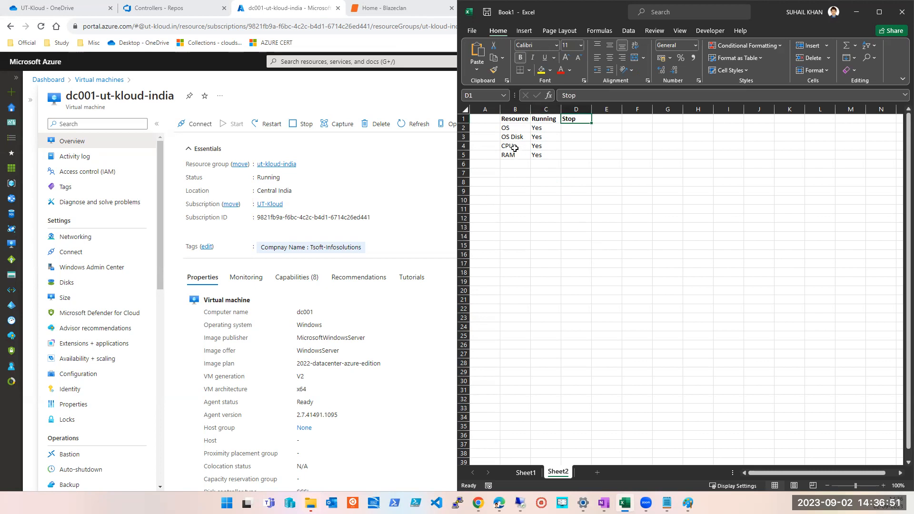
# Add a PIP row in B6 and enter Yes for it under the Running header in C6.
pyautogui.click(511, 164)
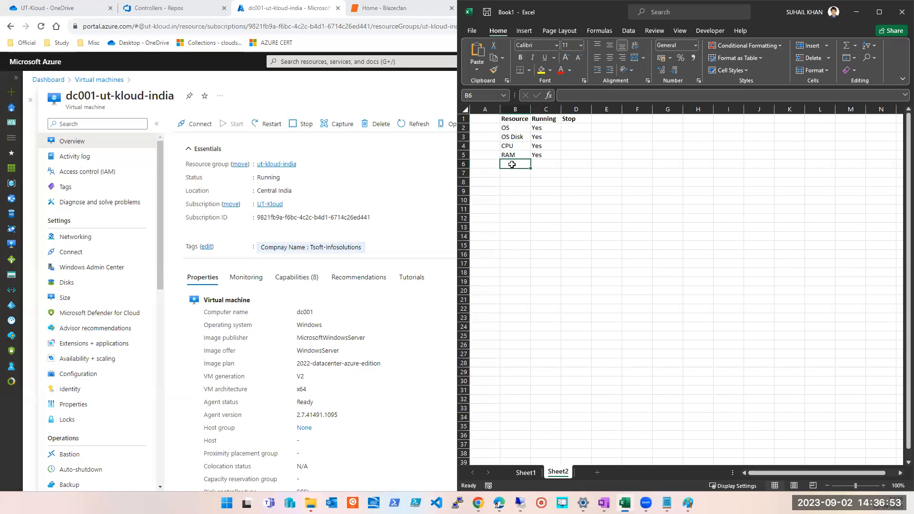
pyautogui.write('Po')
pyautogui.press('BackSpace')
pyautogui.press('BackSpace')
pyautogui.write('PIP')
pyautogui.press('Tab')
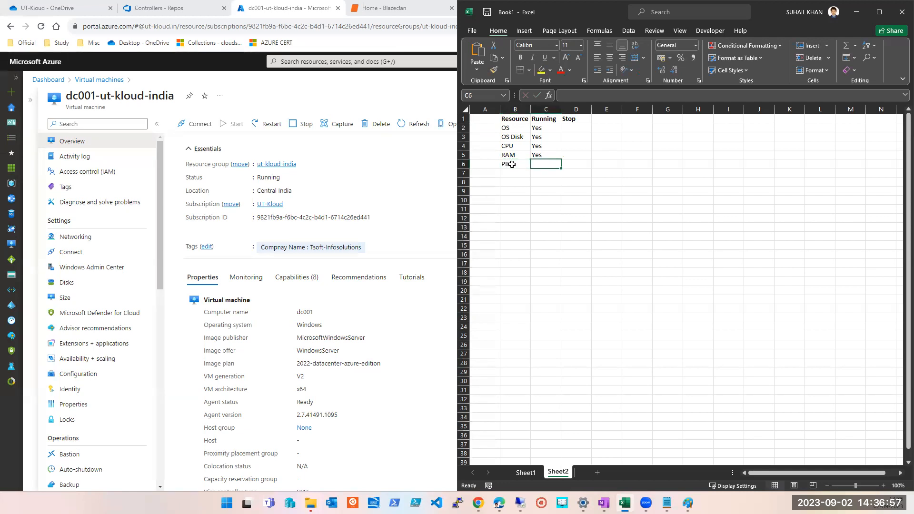
pyautogui.write('Yes')
pyautogui.hotkey('ctrl', 'Return')
pyautogui.click(583, 166)
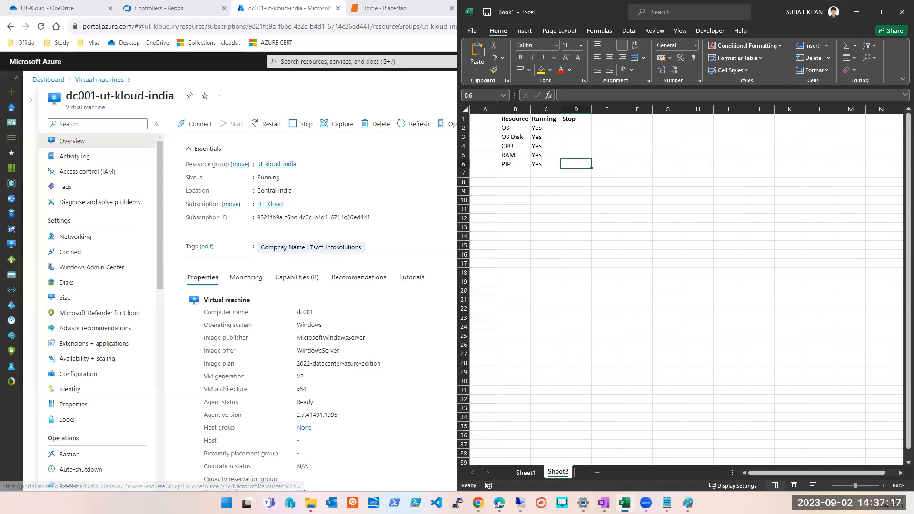
# Switch to the Remote Desktop session and shut down the virtual machine from Windows with the reason Other (Unplanned), then dismiss the session-ended message.
pyautogui.hotkey('alt', 'Tab')
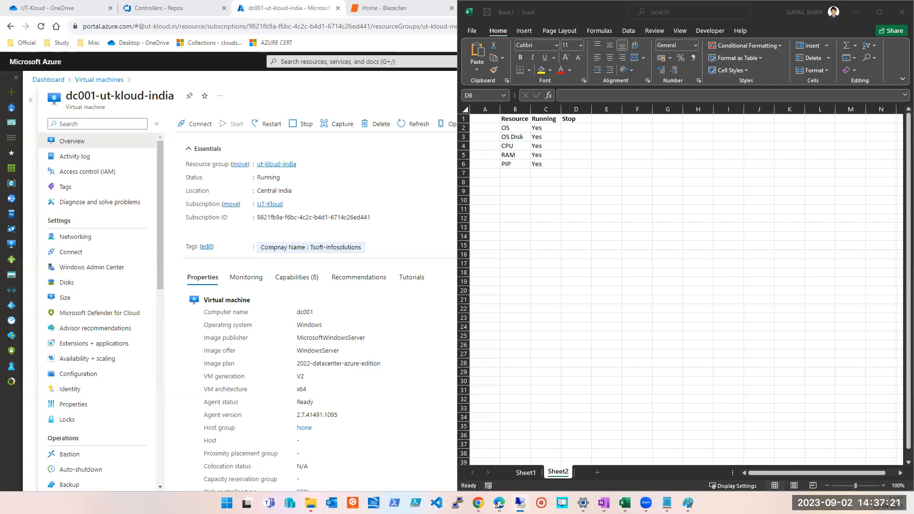
pyautogui.click(721, 282)
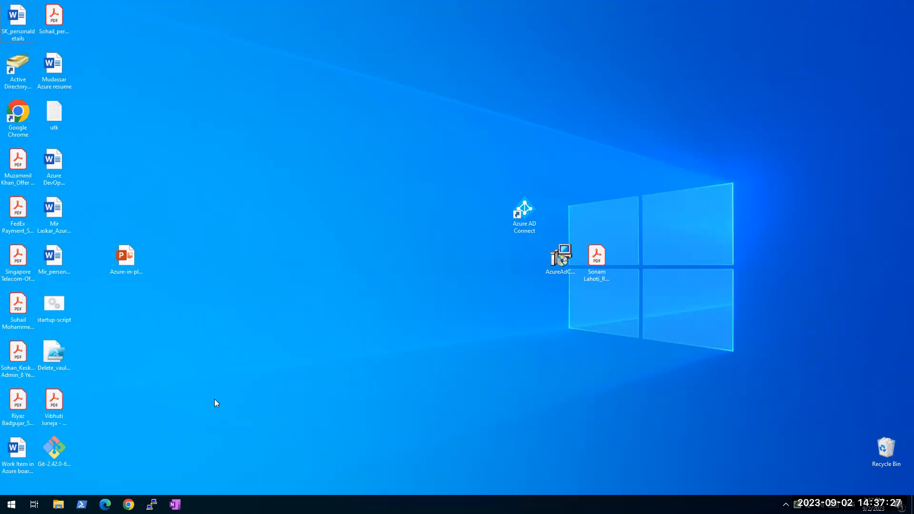
pyautogui.click(12, 504)
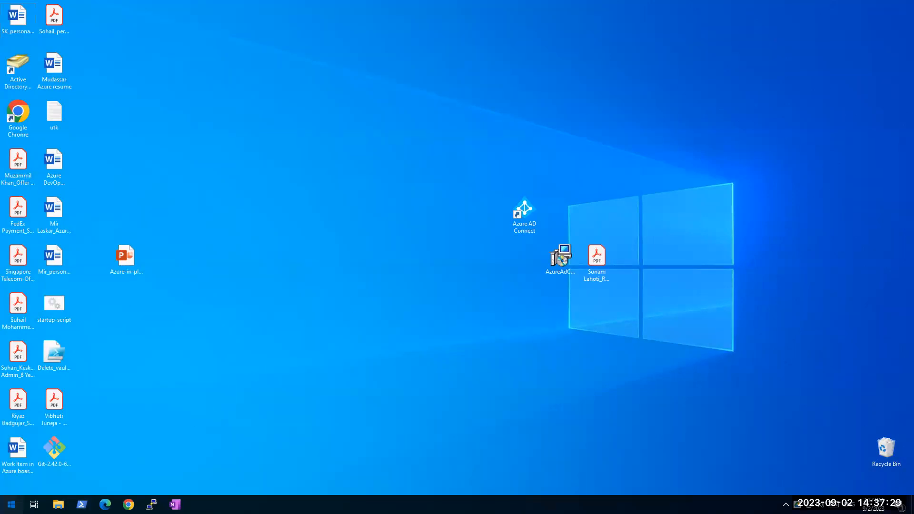
pyautogui.moveTo(12, 492)
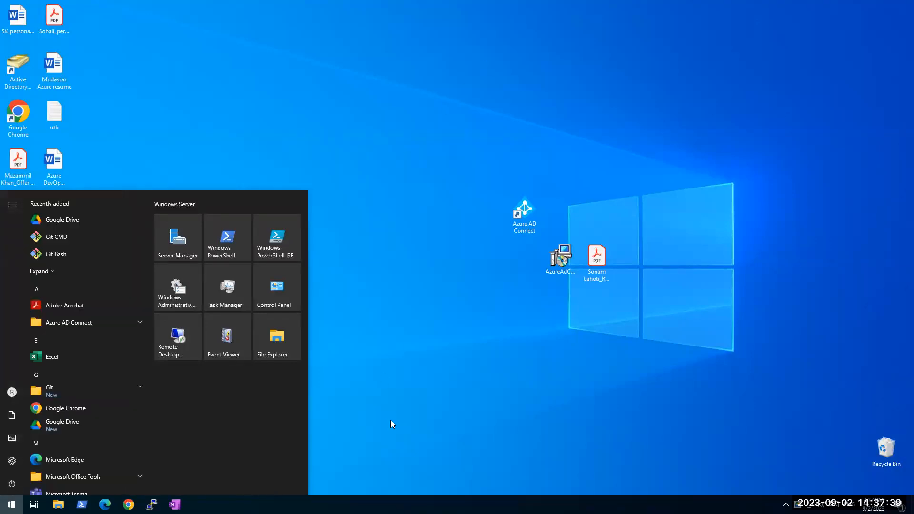
pyautogui.click(333, 412)
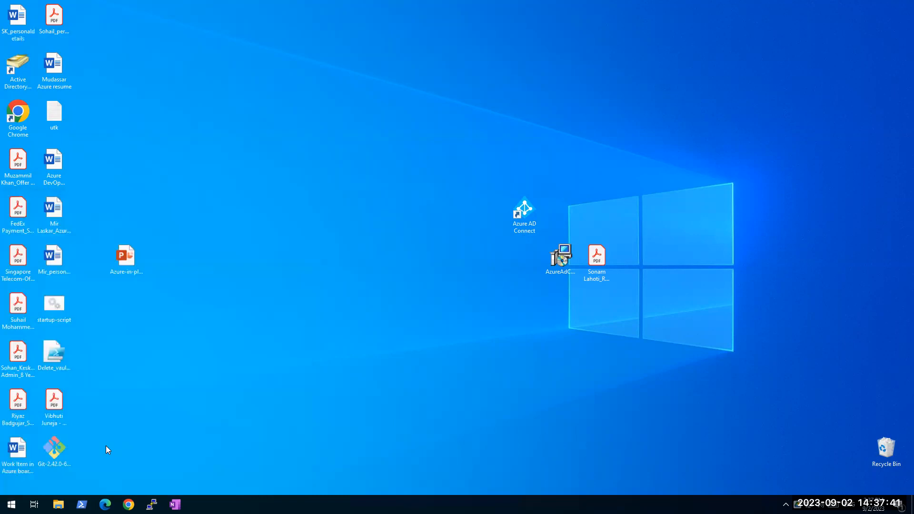
pyautogui.press('super')
pyautogui.click(12, 488)
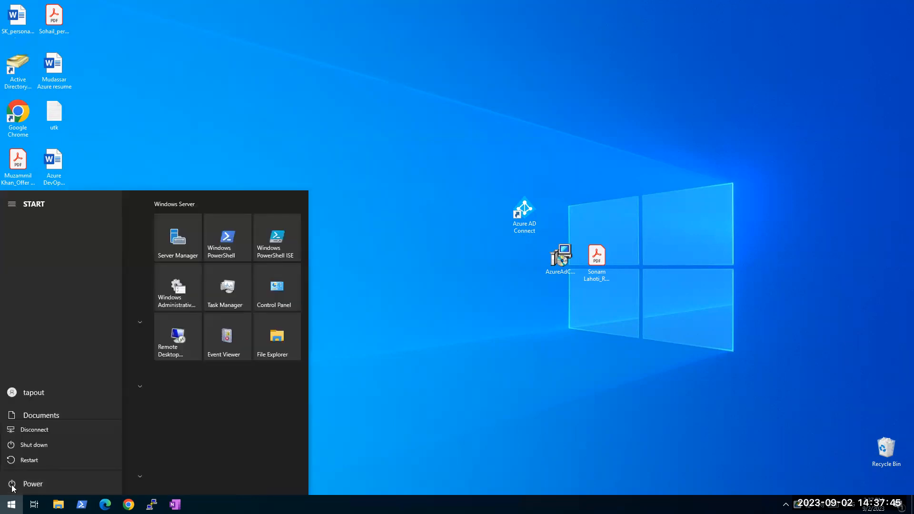
pyautogui.click(36, 445)
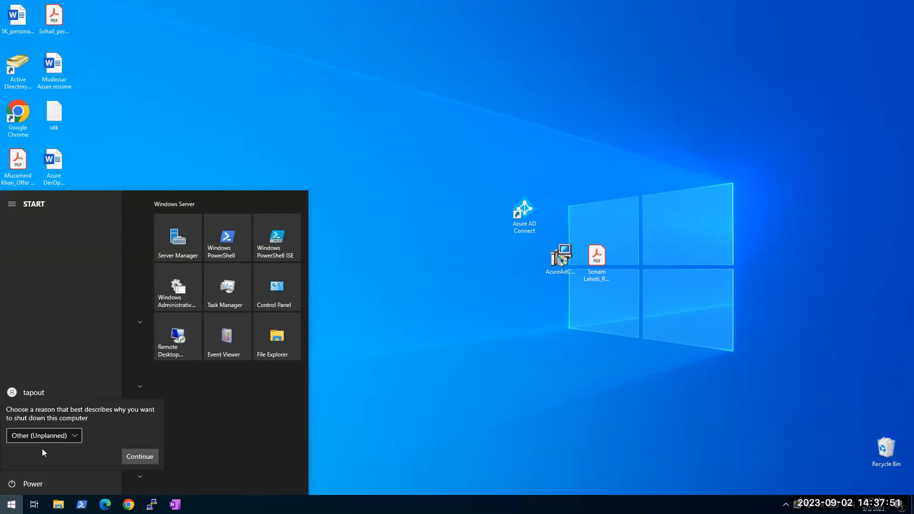
pyautogui.click(132, 458)
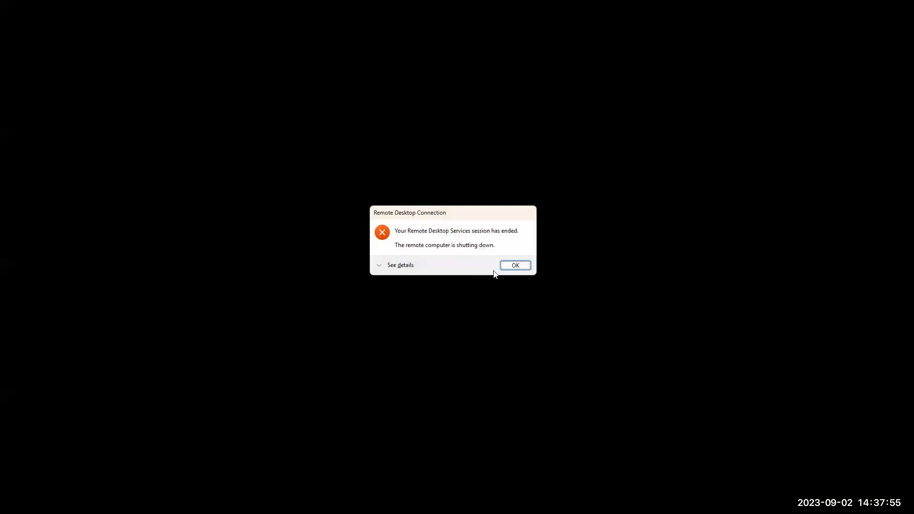
pyautogui.click(506, 266)
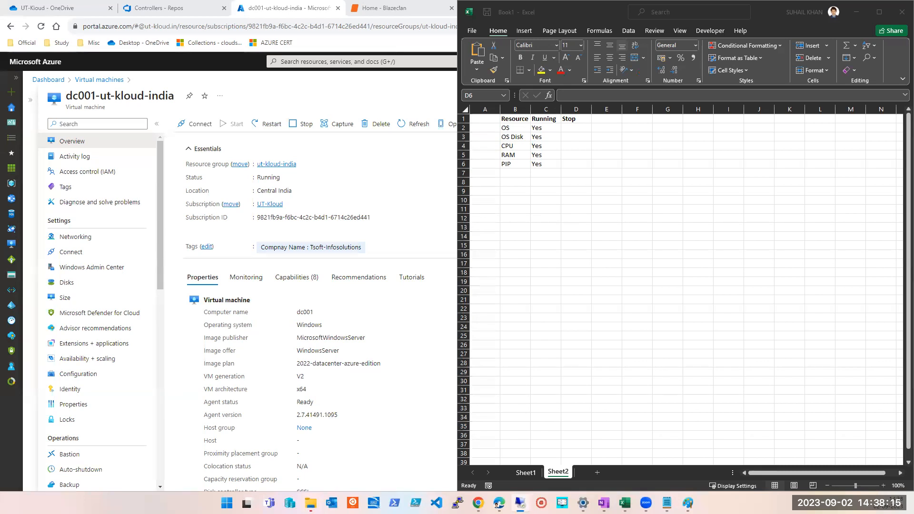
pyautogui.hotkey('alt', 'Tab')
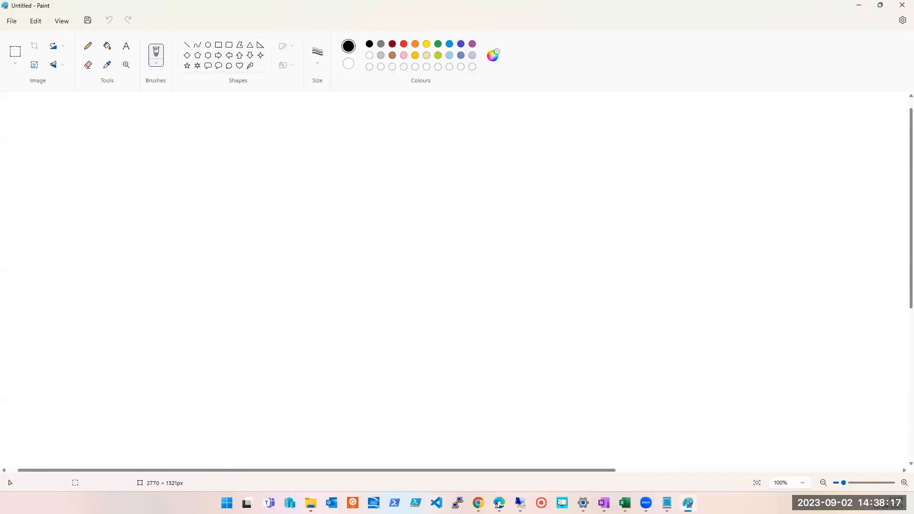
pyautogui.click(688, 503)
pyautogui.click(687, 503)
pyautogui.click(688, 503)
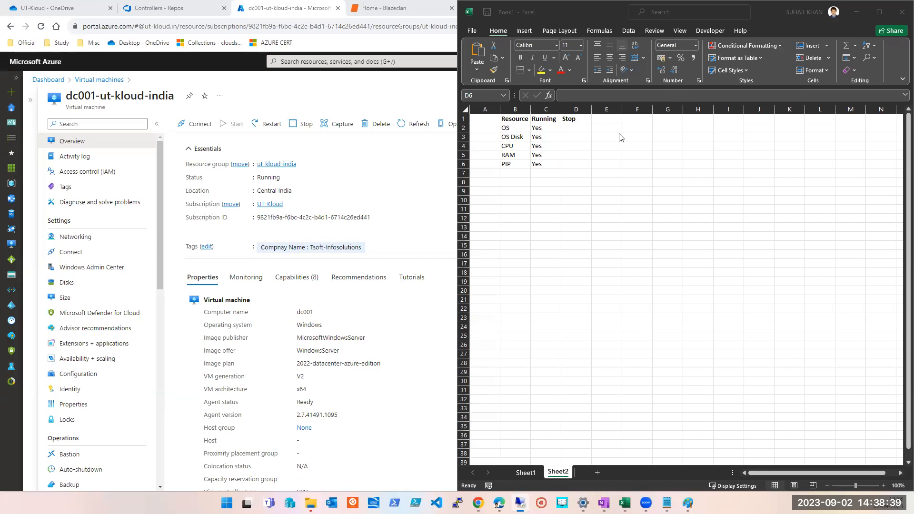
# Refresh the virtual machine's overview in the Azure portal and copy its Stopped status into the Excel header cell D1.
pyautogui.click(367, 185)
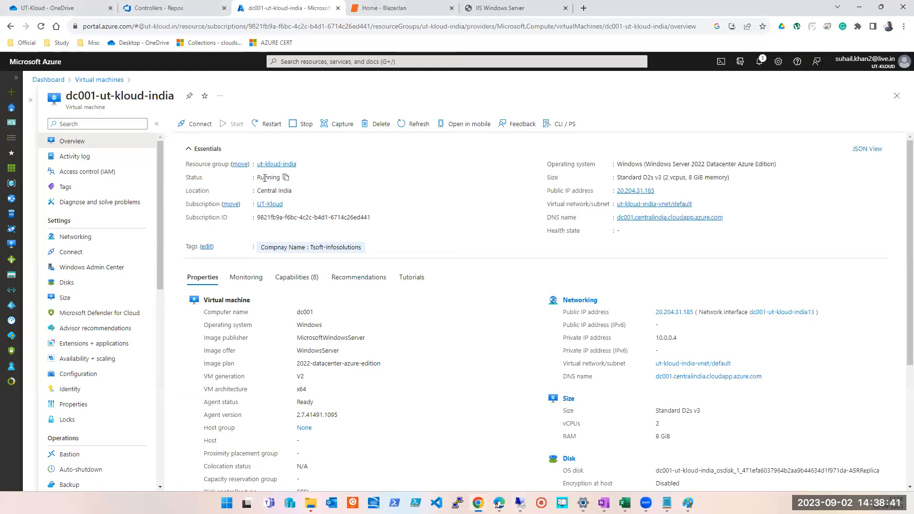
pyautogui.click(417, 126)
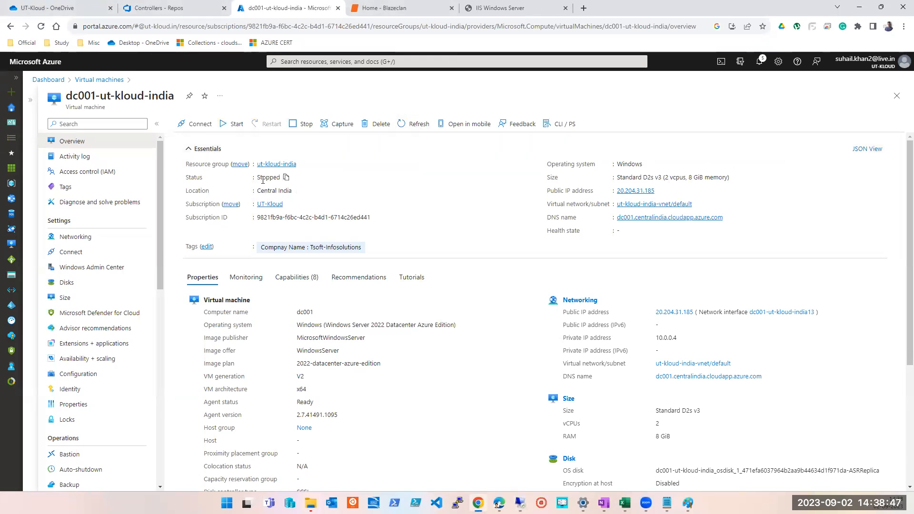
pyautogui.click(286, 177)
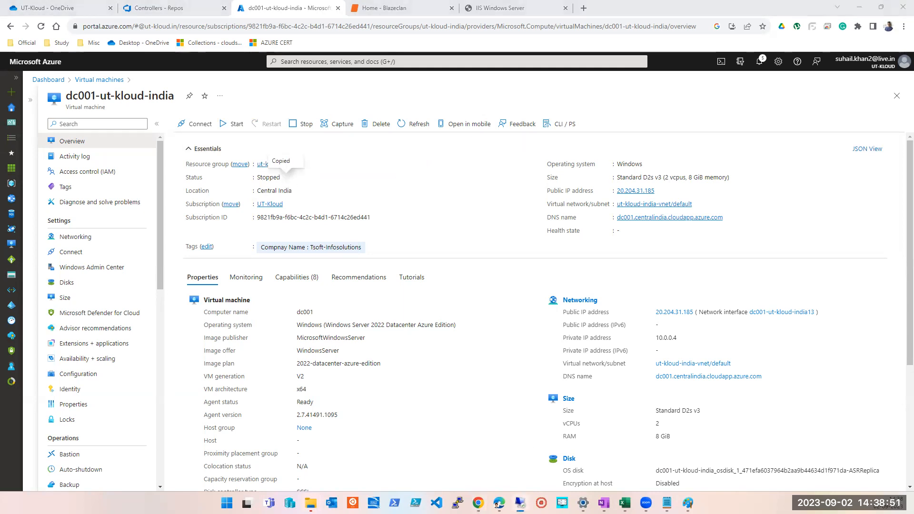
pyautogui.click(625, 502)
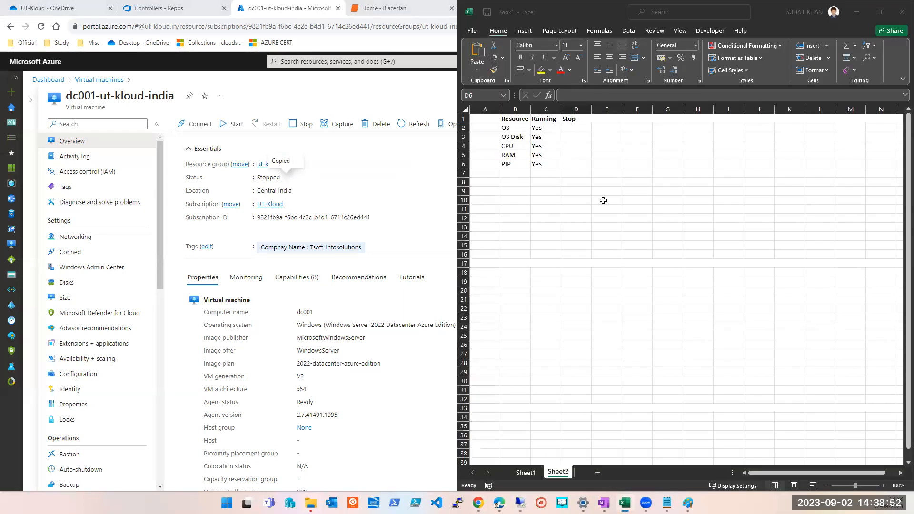
pyautogui.click(571, 119)
pyautogui.hotkey('ctrl', 'v')
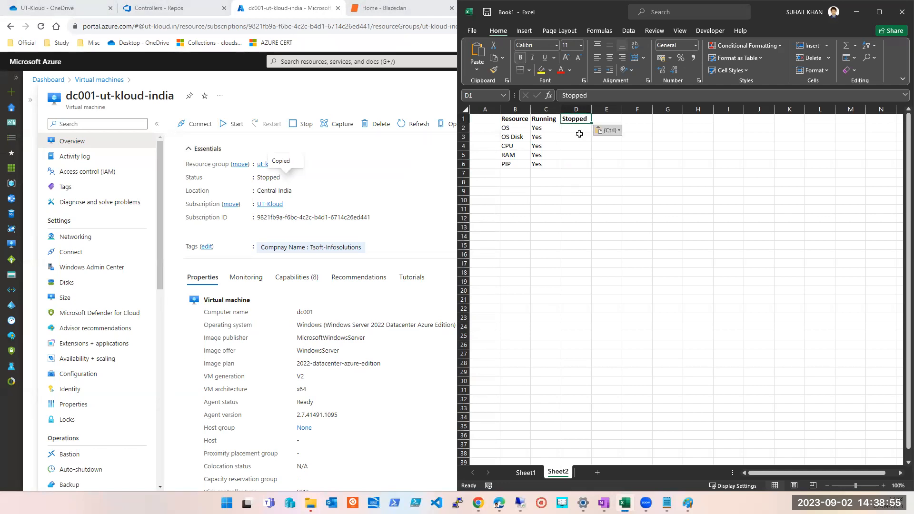
# Extend the D1 header to "Stopped (When you Shut Down machine from OS level)" and autofit column D to it.
pyautogui.click(598, 93)
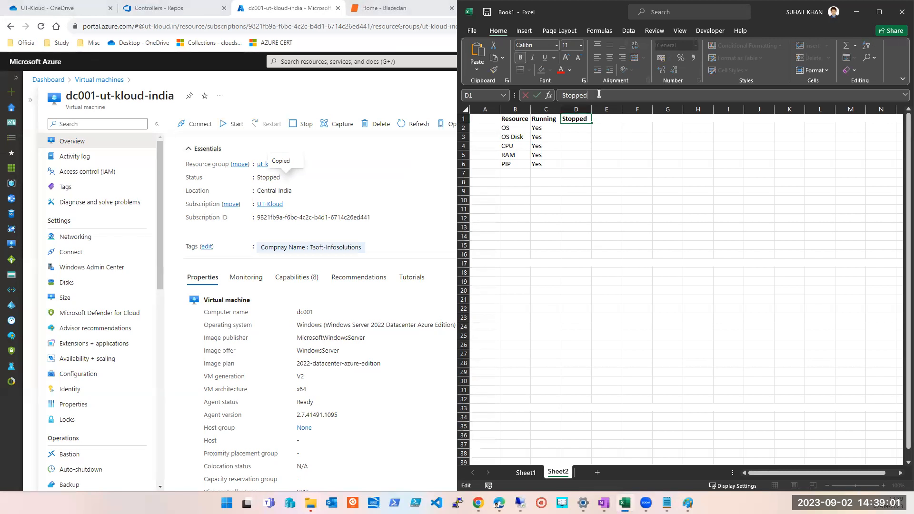
pyautogui.write(')')
pyautogui.write('When you Shu')
pyautogui.write('t Down')
pyautogui.write(' machine fro')
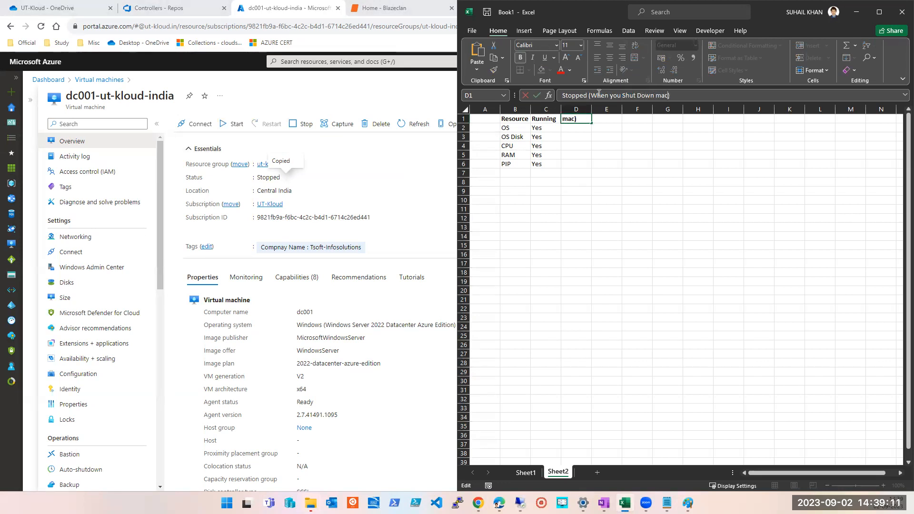
pyautogui.write('m OS level')
pyautogui.click(589, 248)
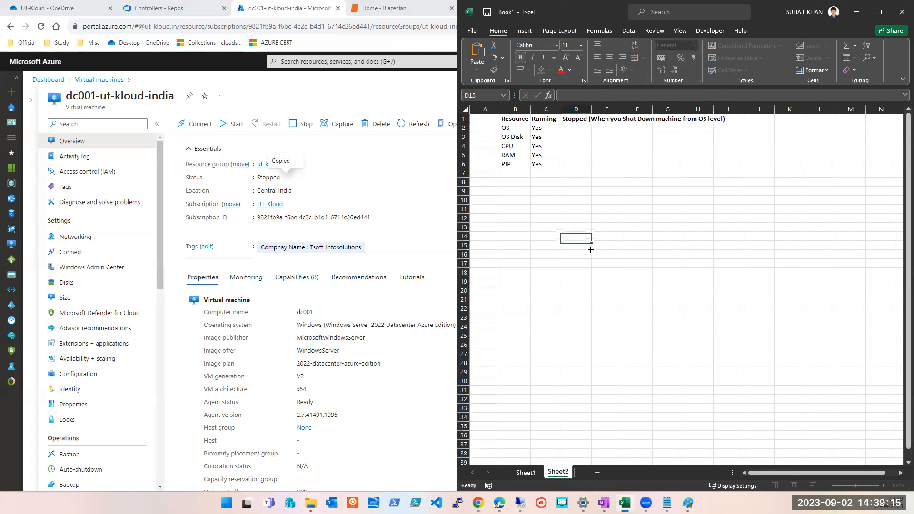
pyautogui.doubleClick(590, 109)
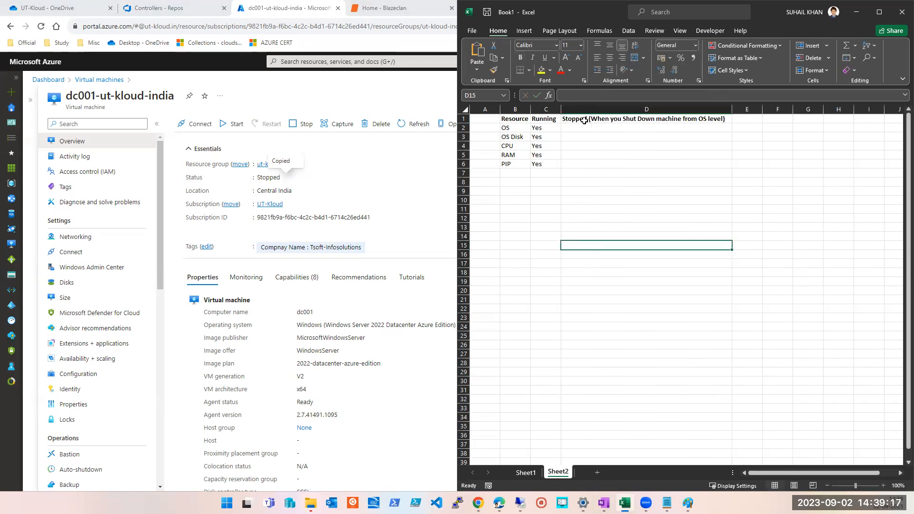
# Enter Yes for the OS row in D2 and fill it down to the OS Disk row in D3.
pyautogui.click(582, 129)
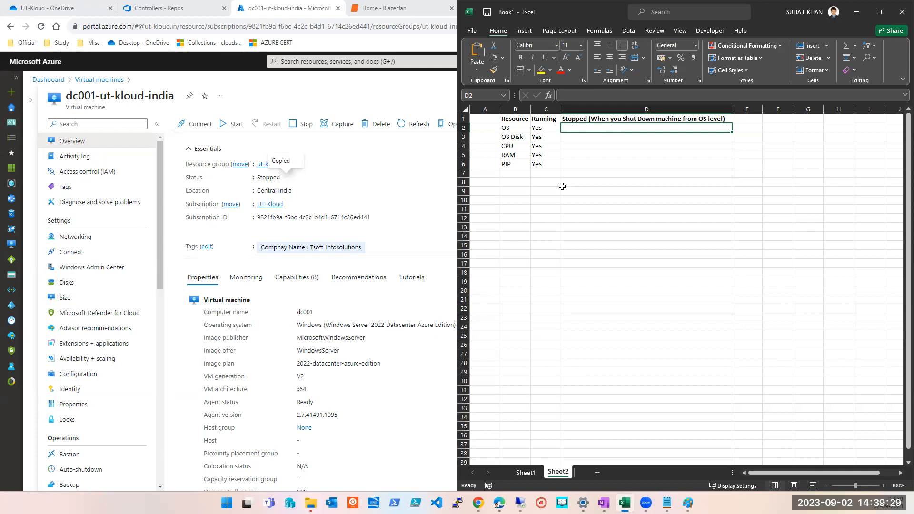
pyautogui.write('Yes')
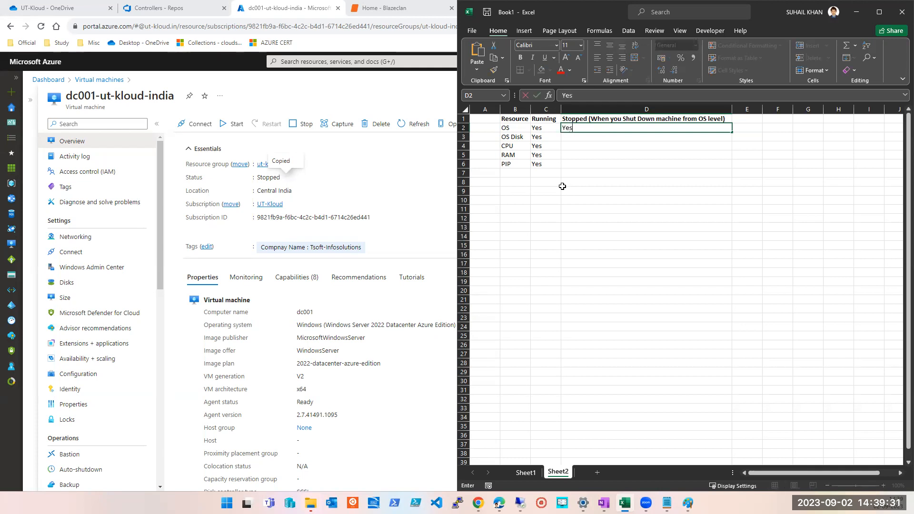
pyautogui.press('Return')
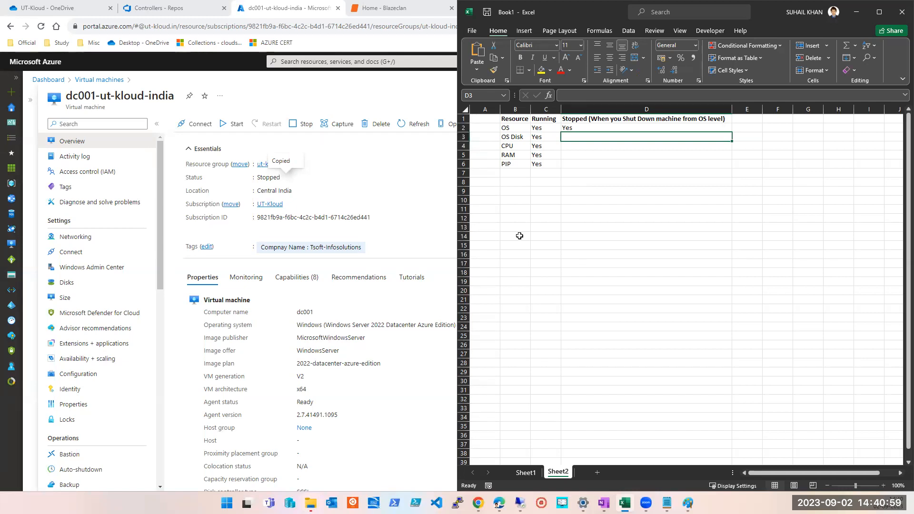
pyautogui.hotkey('ctrl', 'd')
# Check the stopped machine's OS disk size on its Disks page in the Azure portal, return to its overview, and switch back to Excel.
pyautogui.click(62, 298)
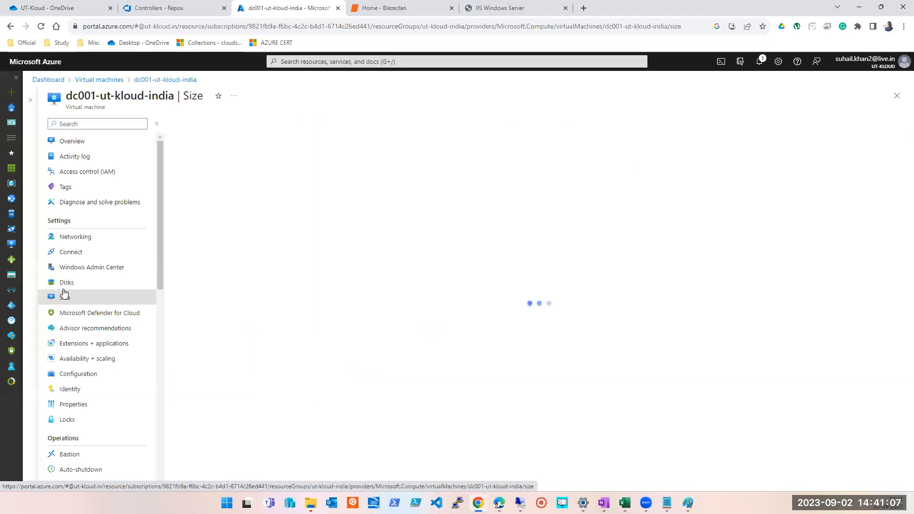
pyautogui.click(63, 284)
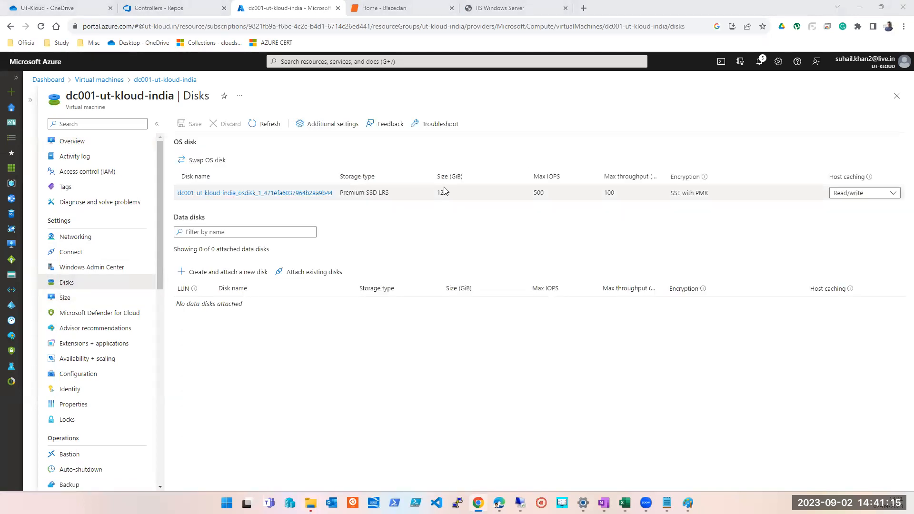
pyautogui.doubleClick(441, 193)
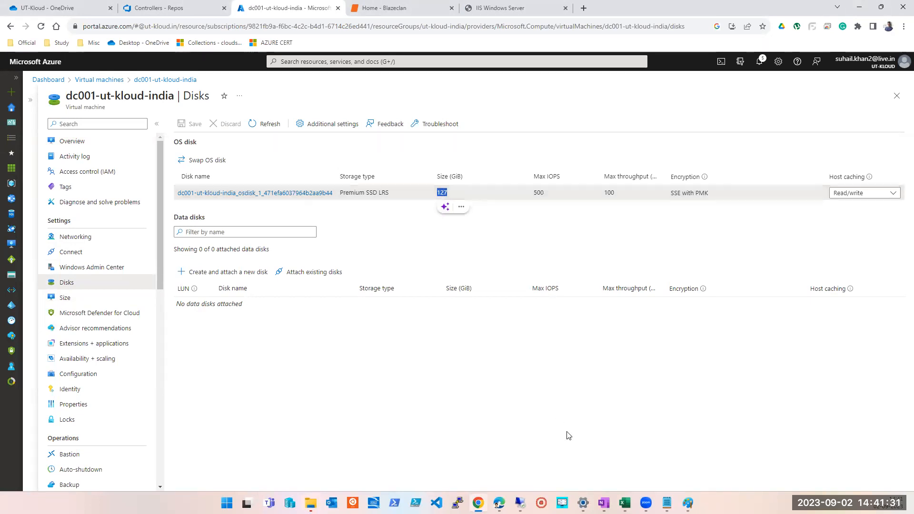
pyautogui.click(82, 148)
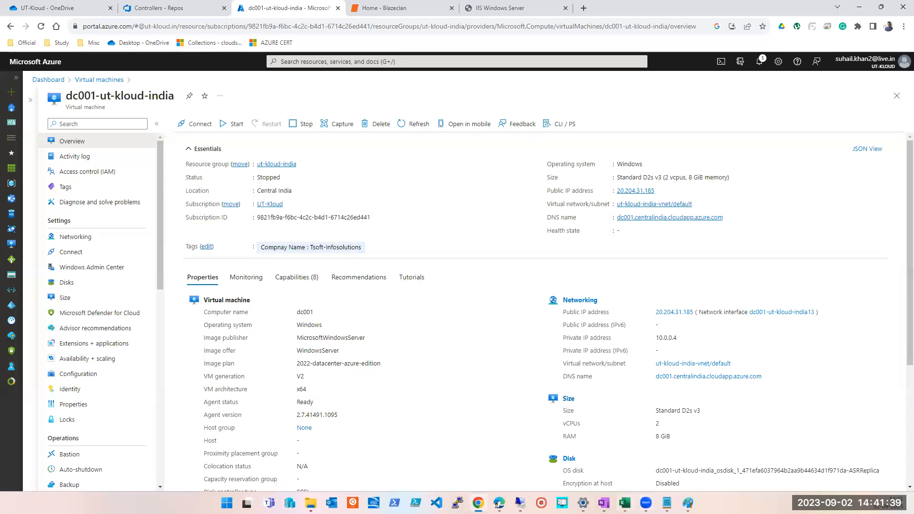
pyautogui.hotkey('alt', 'Tab')
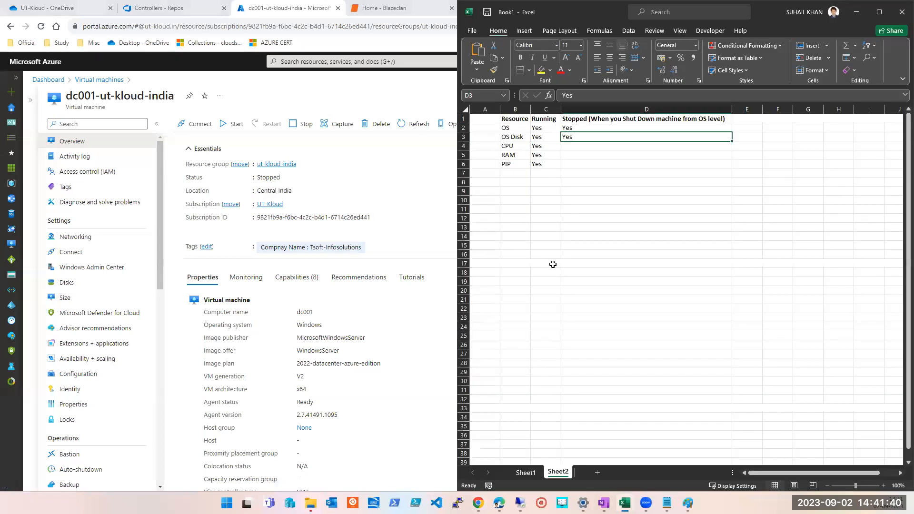
# Examine the stopped machine's vCPU and memory size on its overview in the Azure portal, and switch back to Excel.
pyautogui.click(580, 148)
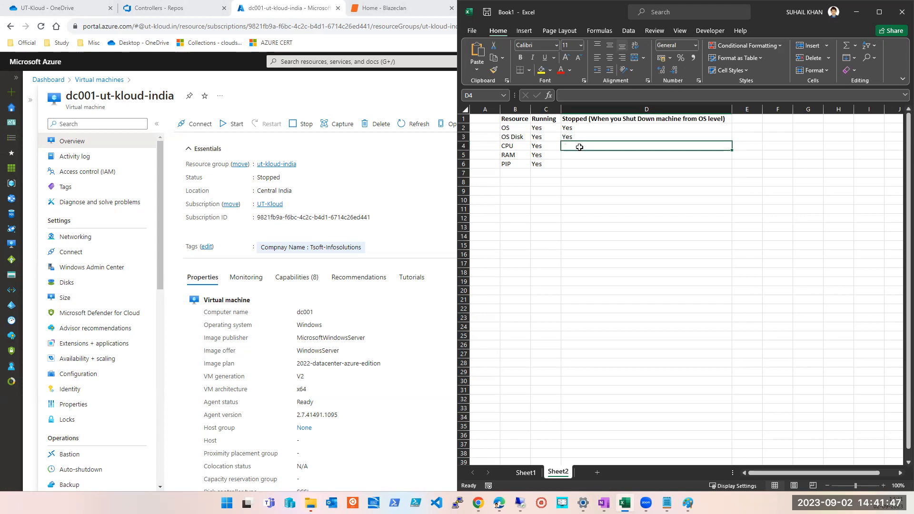
pyautogui.click(411, 174)
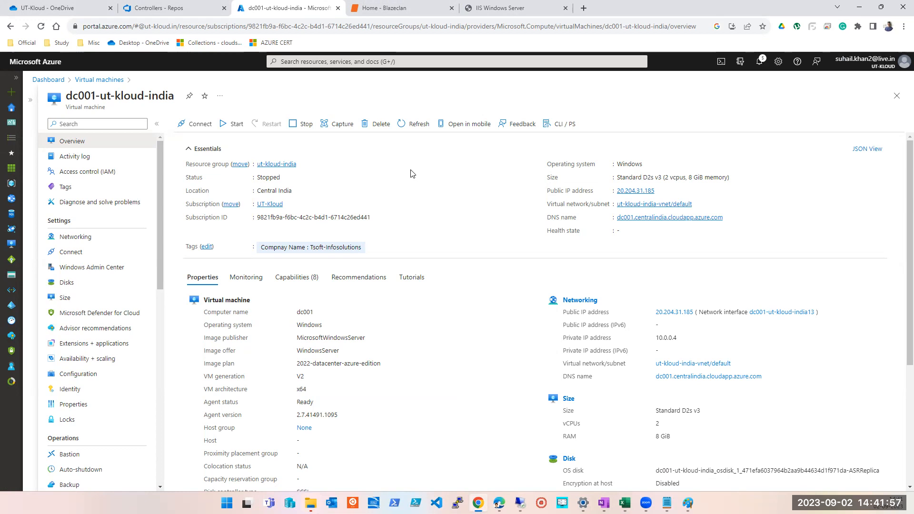
pyautogui.moveTo(650, 178); pyautogui.dragTo(718, 180)
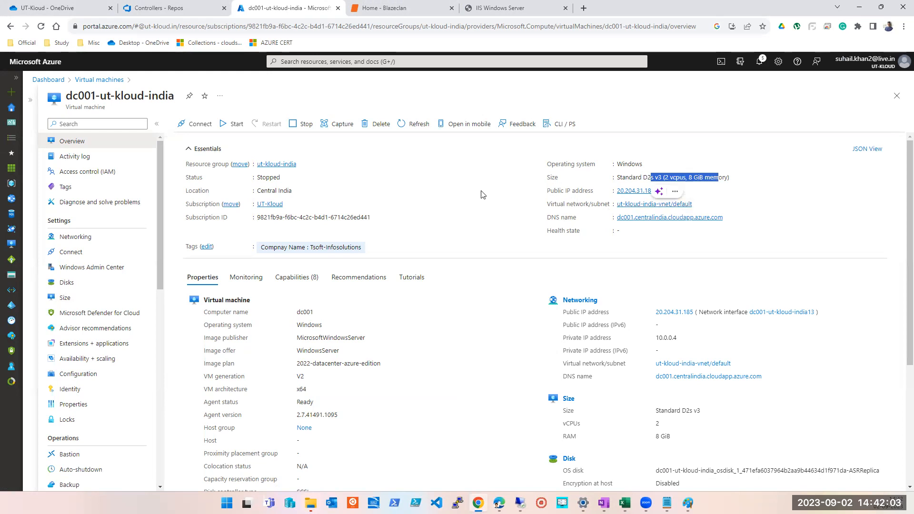
pyautogui.moveTo(642, 177); pyautogui.dragTo(666, 177)
pyautogui.click(665, 177)
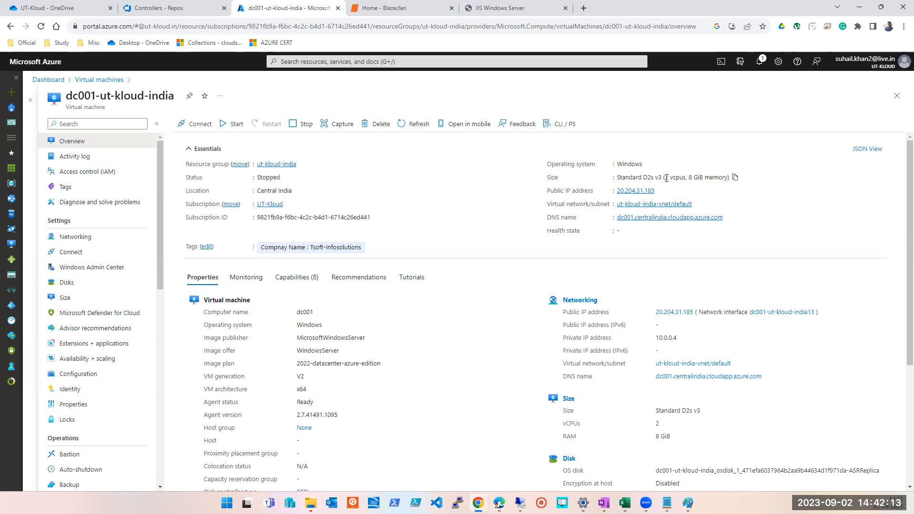
pyautogui.doubleClick(667, 177)
pyautogui.moveTo(688, 177); pyautogui.dragTo(704, 177)
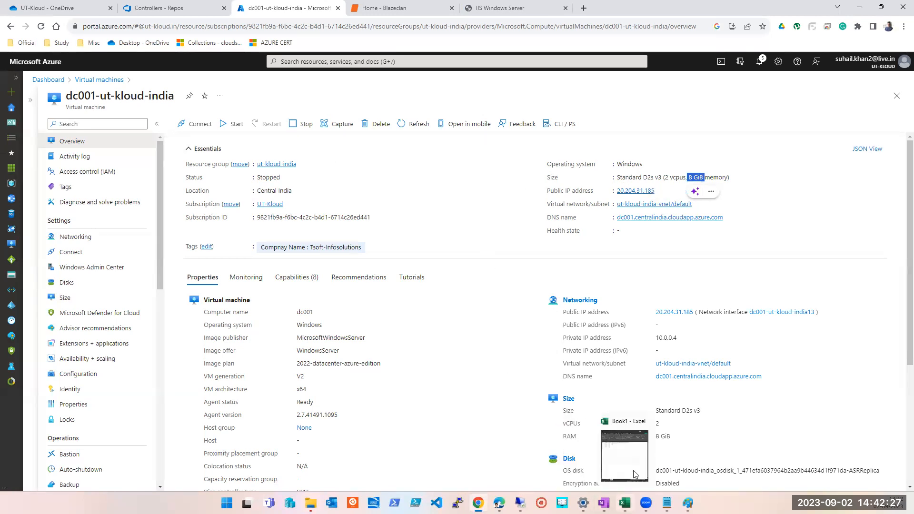
pyautogui.moveTo(620, 178); pyautogui.dragTo(704, 176)
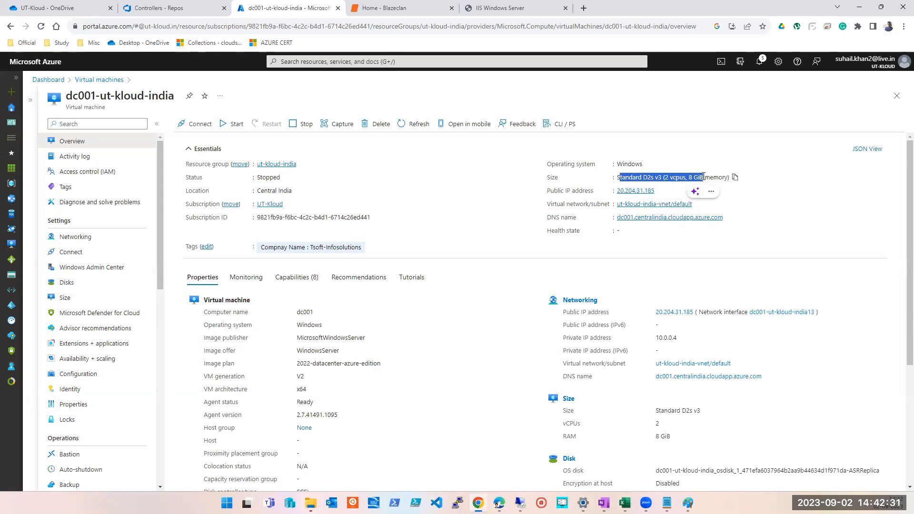
pyautogui.click(735, 177)
pyautogui.hotkey('alt', 'Tab')
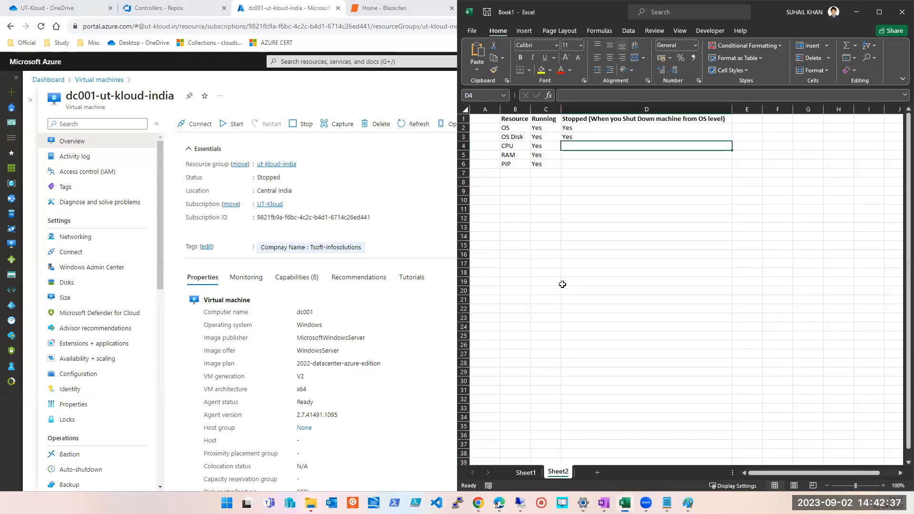
# Enter Yes for the CPU row in D4 and the RAM row in D5.
pyautogui.write('Yes')
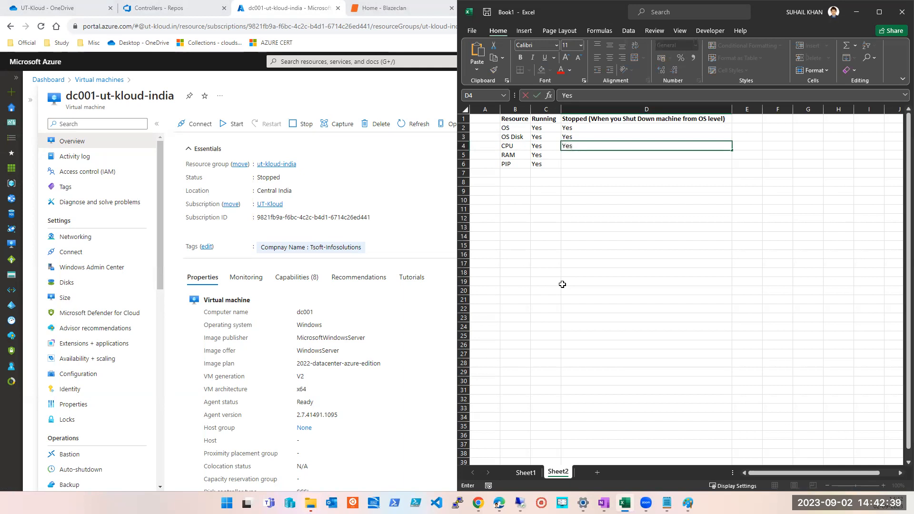
pyautogui.press('Return')
pyautogui.write('Yes')
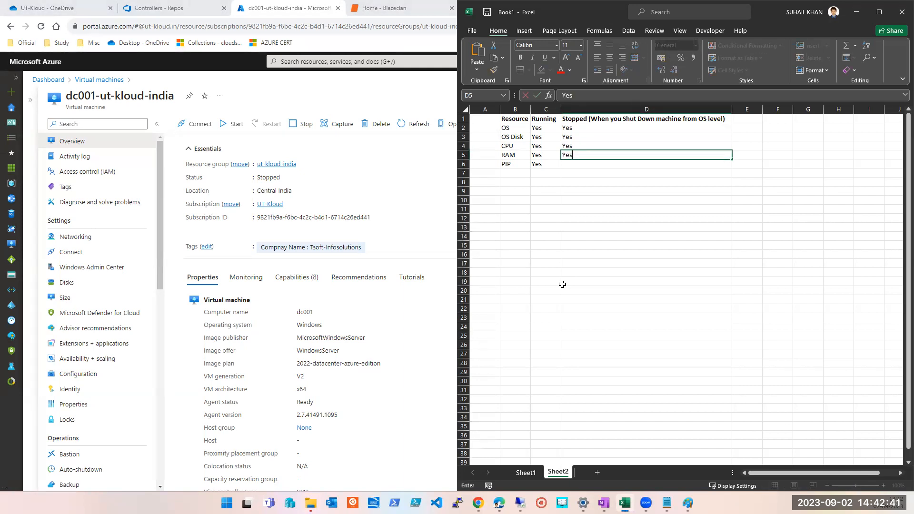
# Check the stopped machine's public IP address in the Azure portal and fill Yes down to the PIP row in Excel cell D6.
pyautogui.click(407, 160)
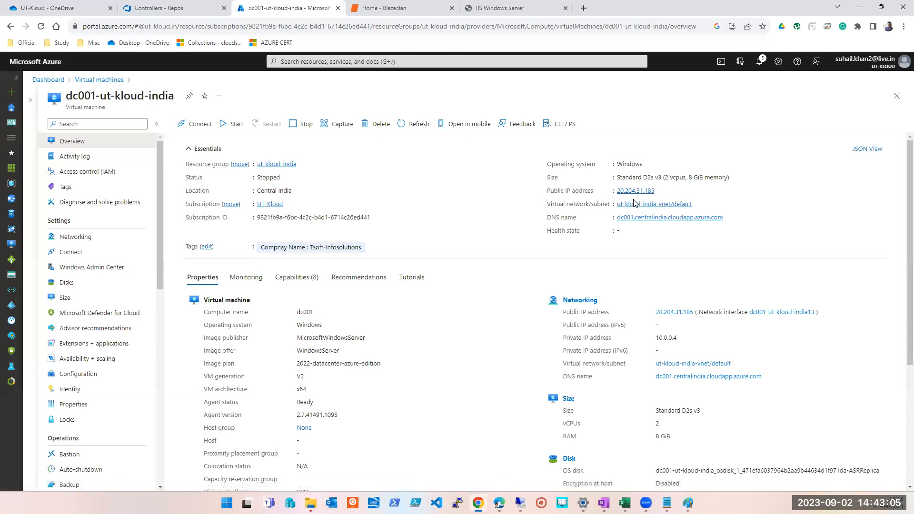
pyautogui.click(622, 499)
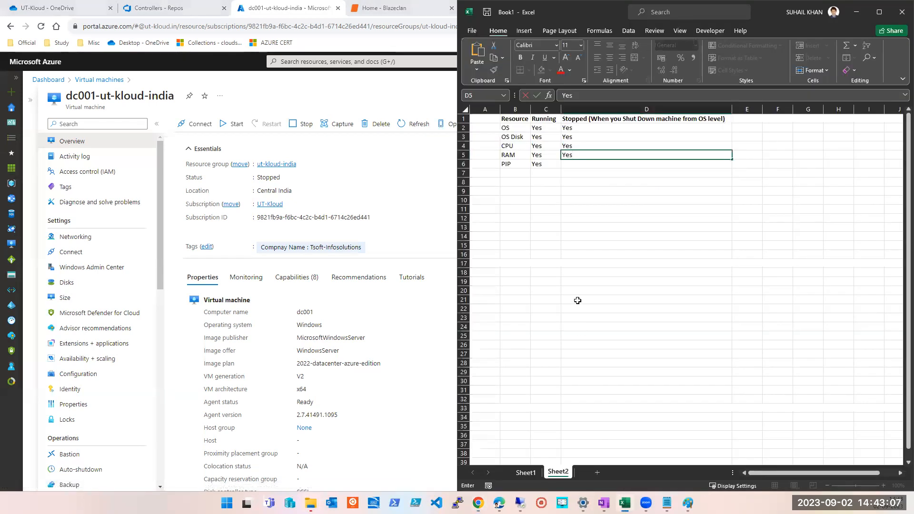
pyautogui.click(576, 165)
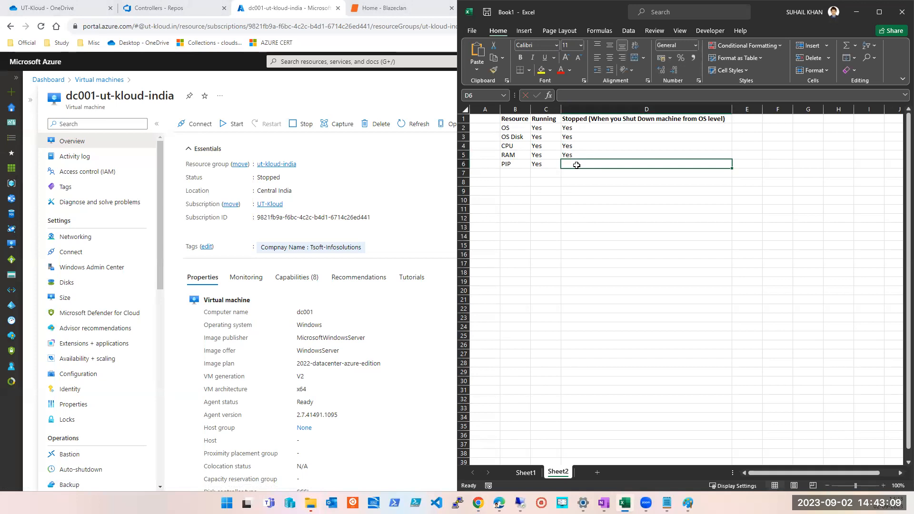
pyautogui.hotkey('ctrl', 'd')
# Review the Running and Stopped headers, recheck the public IP in the Azure portal, and extend Excel cell D6 to "Yes (It can be removed)".
pyautogui.click(541, 117)
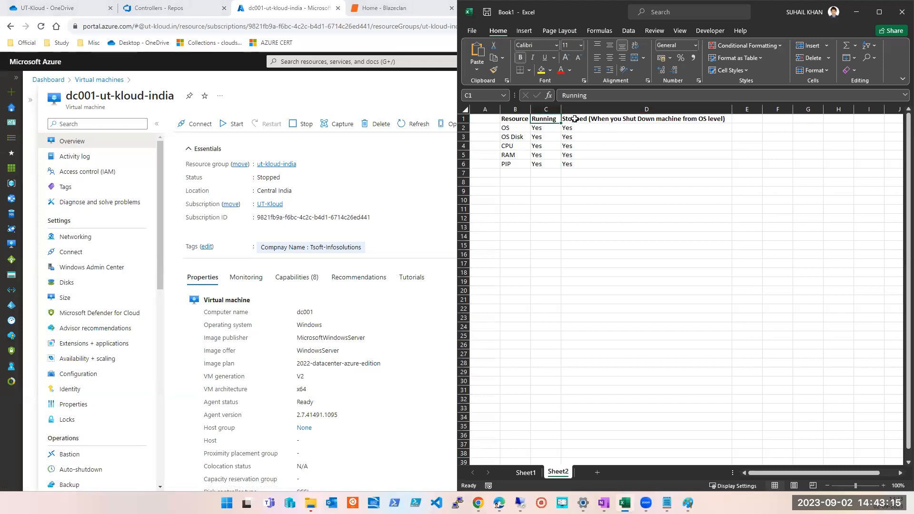
pyautogui.press('Right')
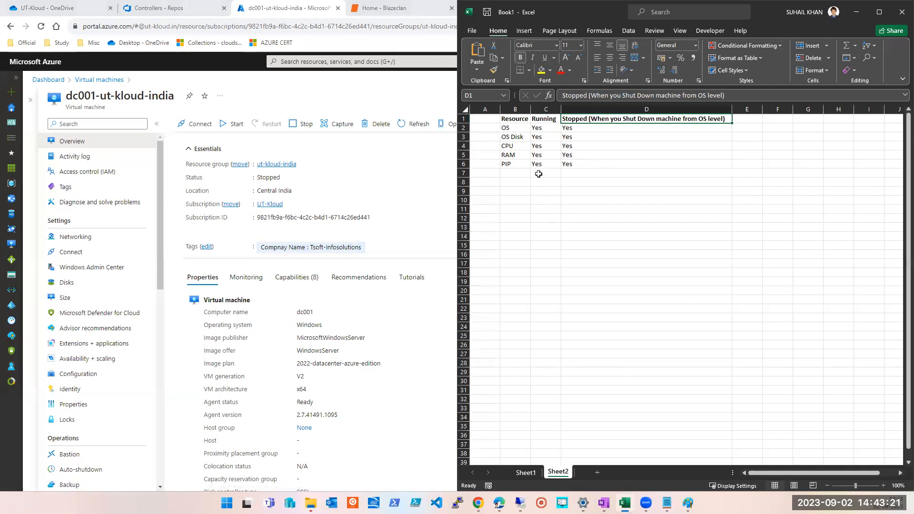
pyautogui.click(359, 184)
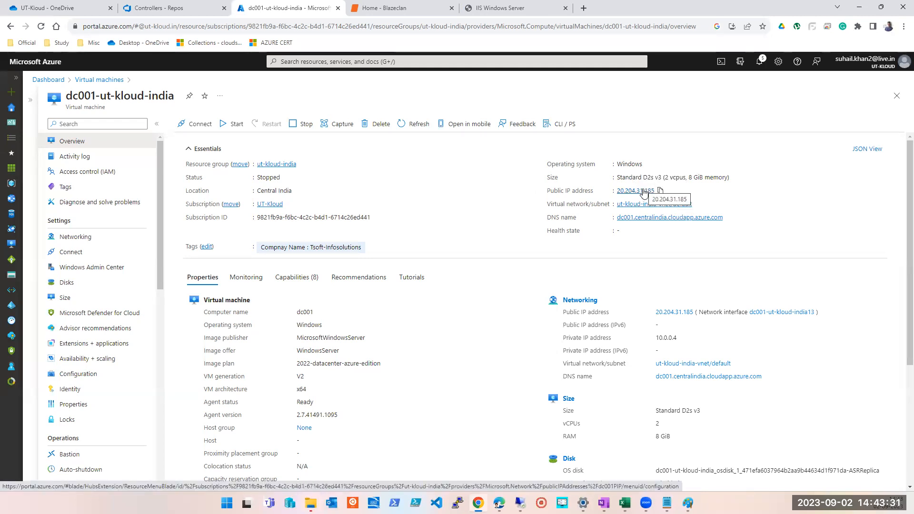
pyautogui.hotkey('alt', 'Tab')
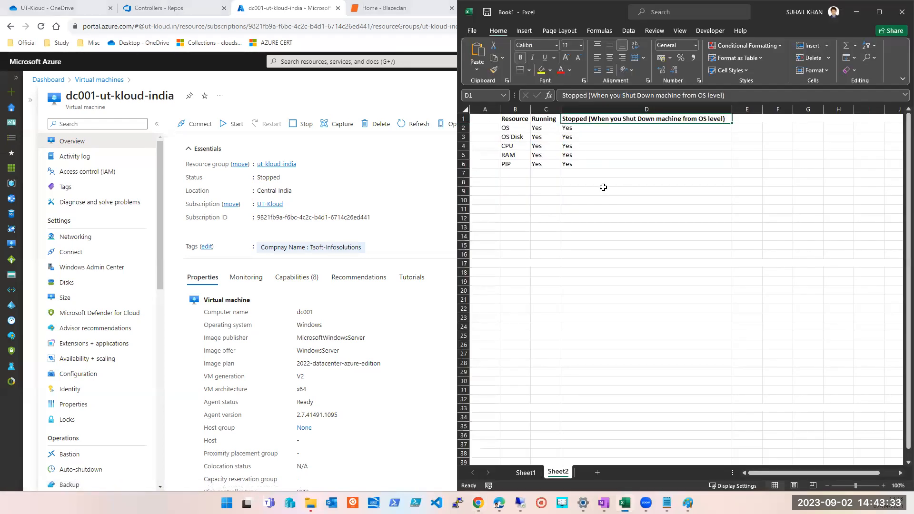
pyautogui.doubleClick(581, 164)
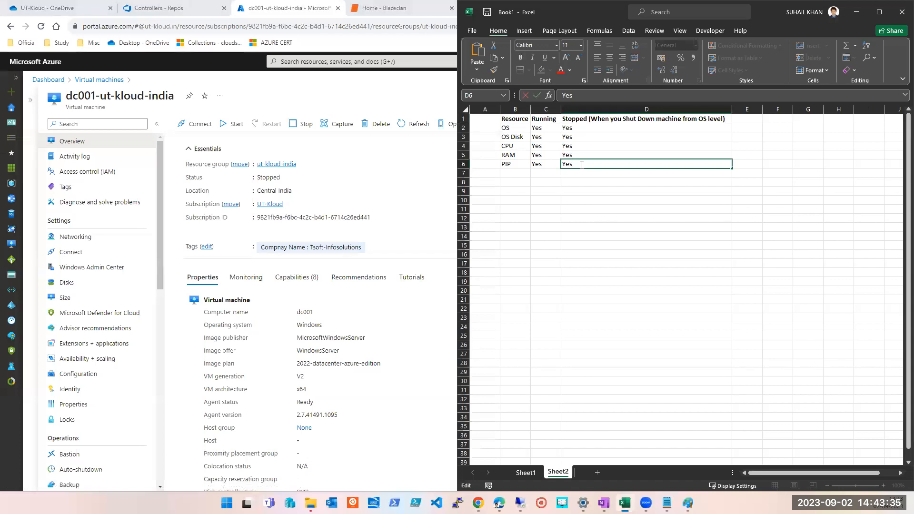
pyautogui.write('(')
pyautogui.write('r')
pyautogui.press('BackSpace')
pyautogui.write('It can be removed')
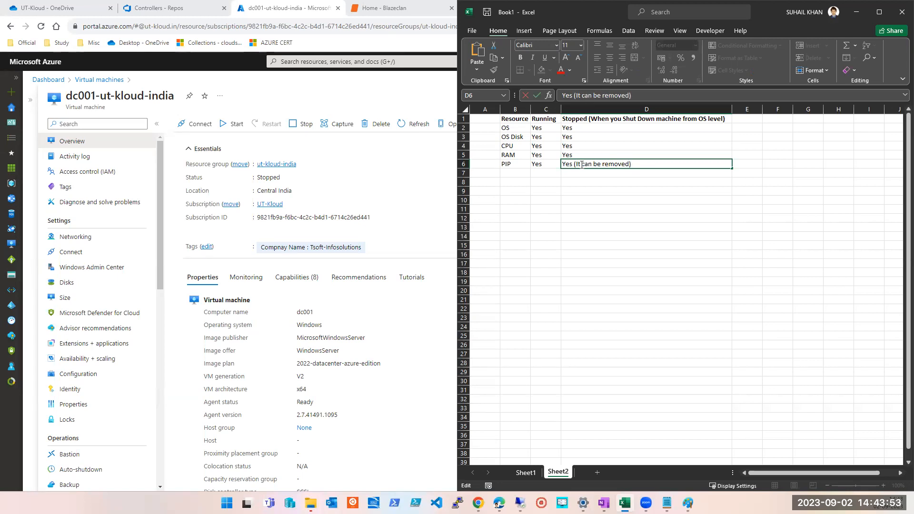
pyautogui.click(577, 199)
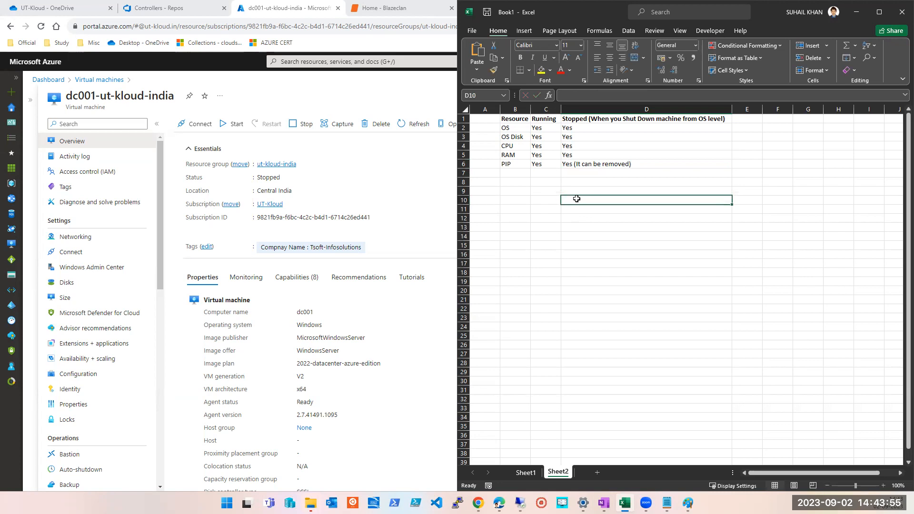
# Switch to the Azure portal, stop the dc001-ut-kloud-india virtual machine from its overview, and open the notifications to follow the operation.
pyautogui.click(573, 18)
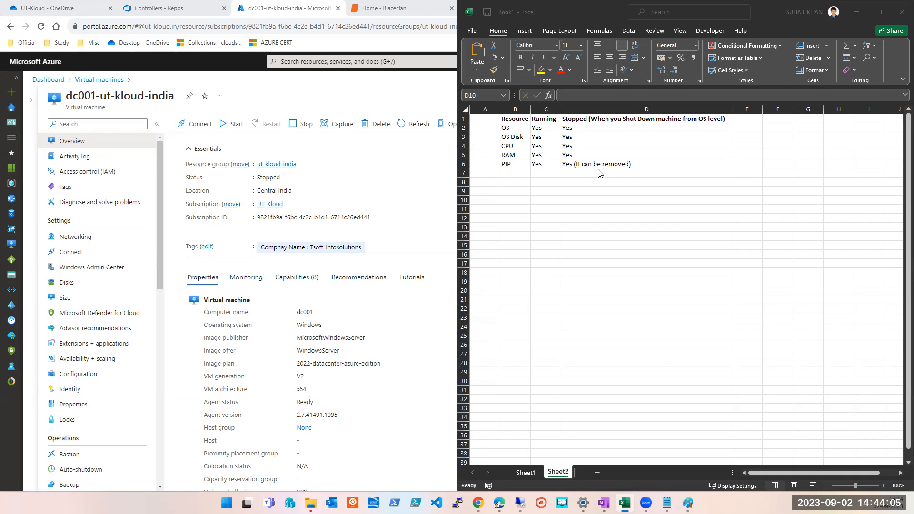
pyautogui.click(412, 187)
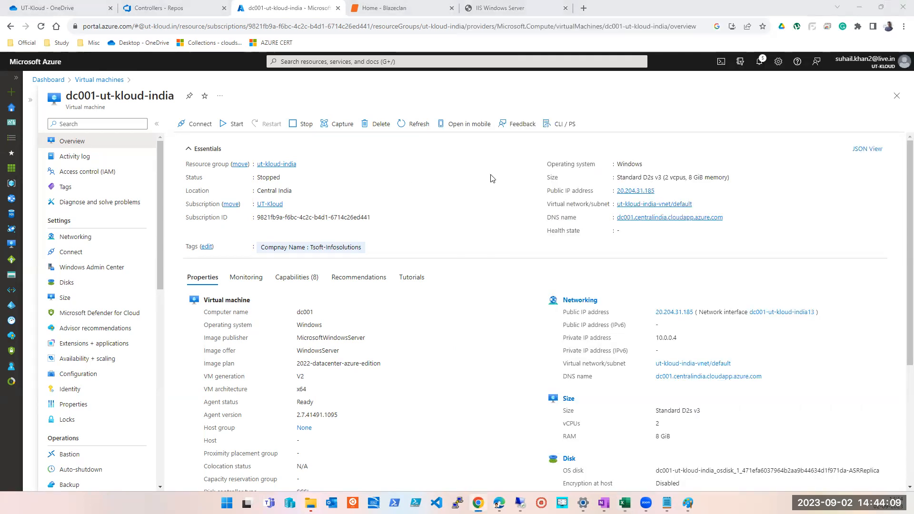
pyautogui.click(624, 503)
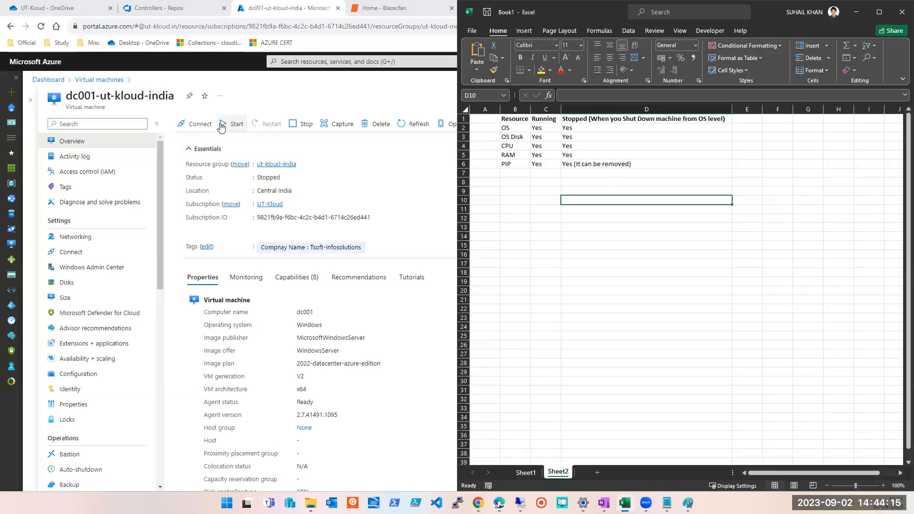
pyautogui.click(288, 87)
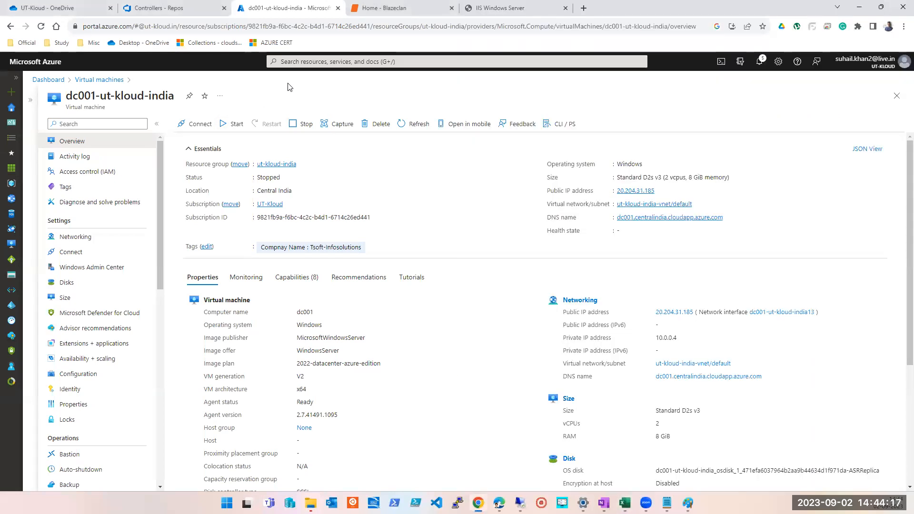
pyautogui.click(295, 127)
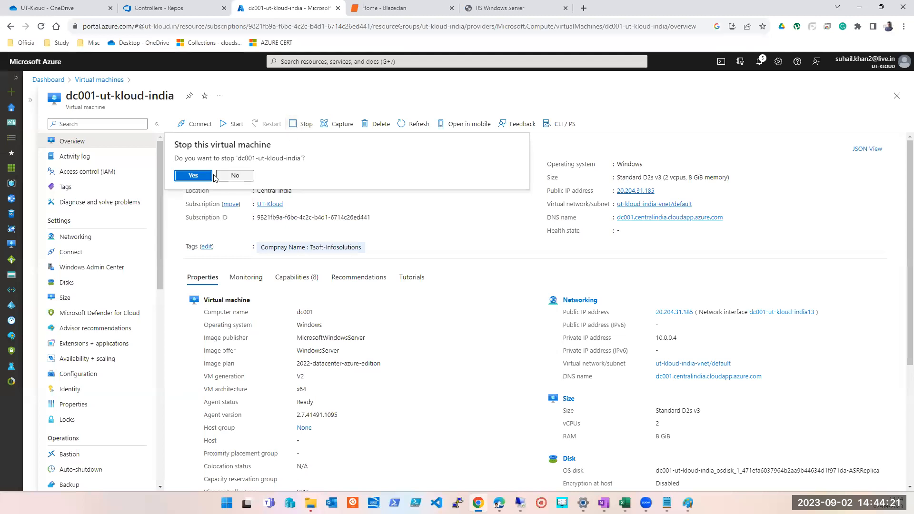
pyautogui.click(193, 176)
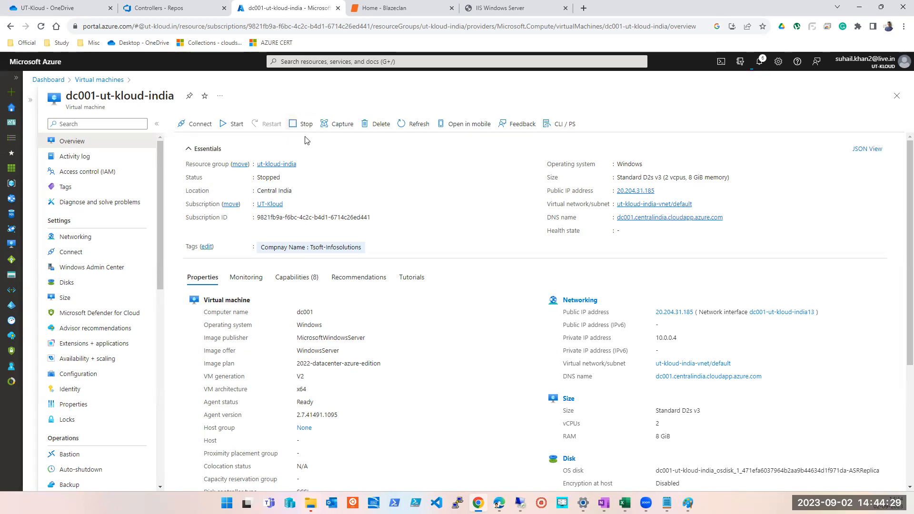
pyautogui.click(760, 64)
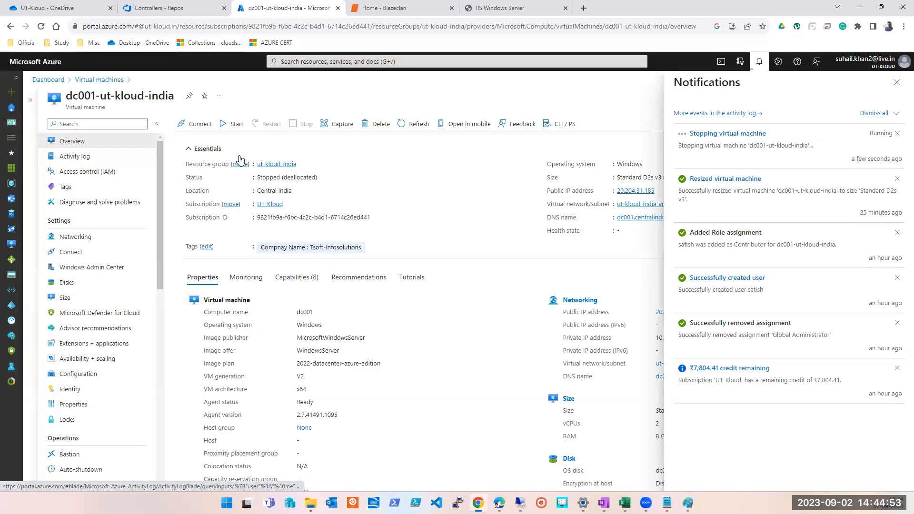
# Copy the virtual machine's Stopped (deallocated) status from the Azure portal into the Excel header cell E1.
pyautogui.click(323, 178)
pyautogui.hotkey('alt', 'Tab')
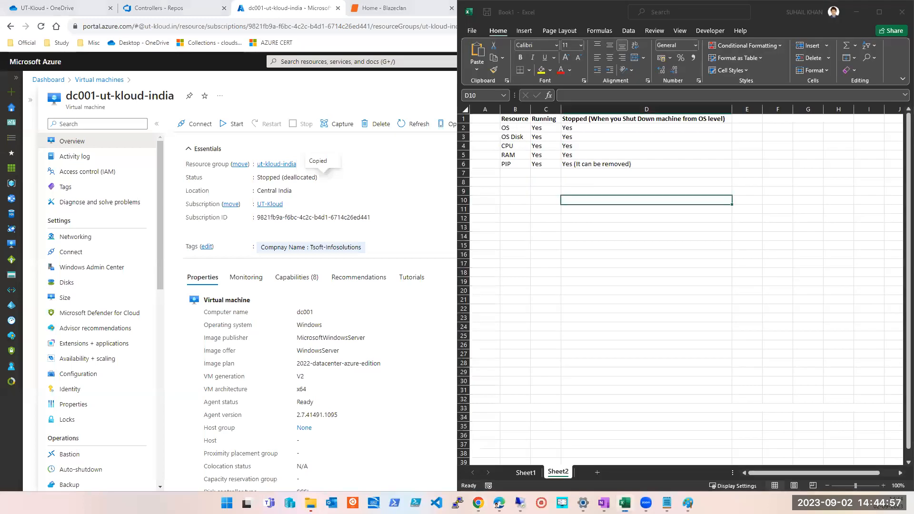
pyautogui.doubleClick(748, 120)
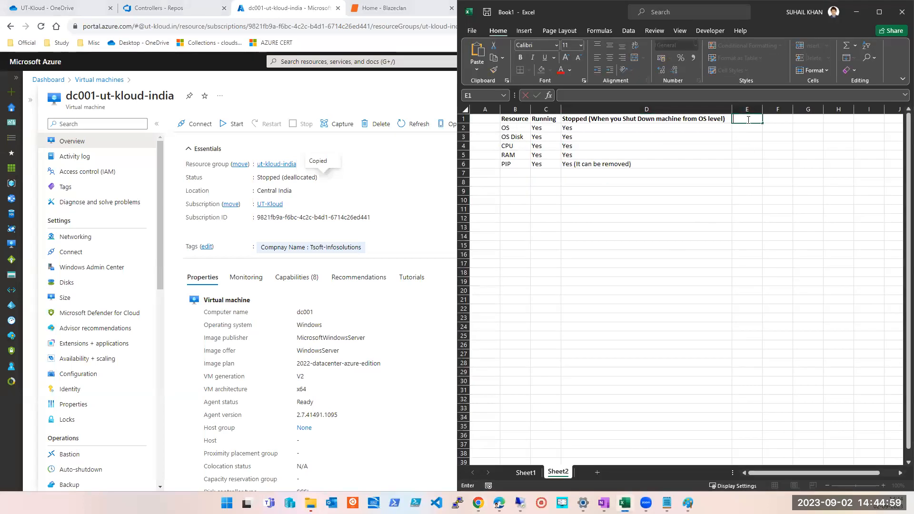
pyautogui.hotkey('ctrl', 'v')
# Extend the E1 header to "Stopped (deallocated) (When you stop it from the Azure Portal)" and autofit column E to it.
pyautogui.click(650, 94)
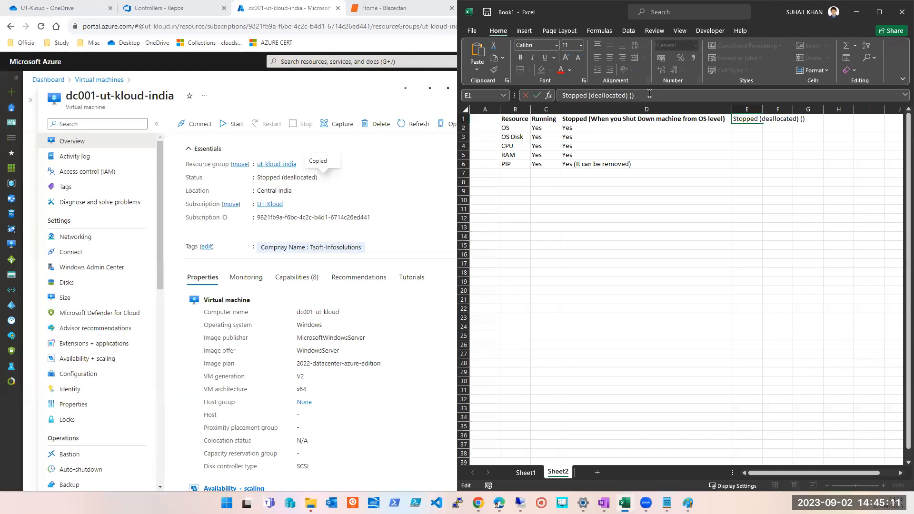
pyautogui.write('When you')
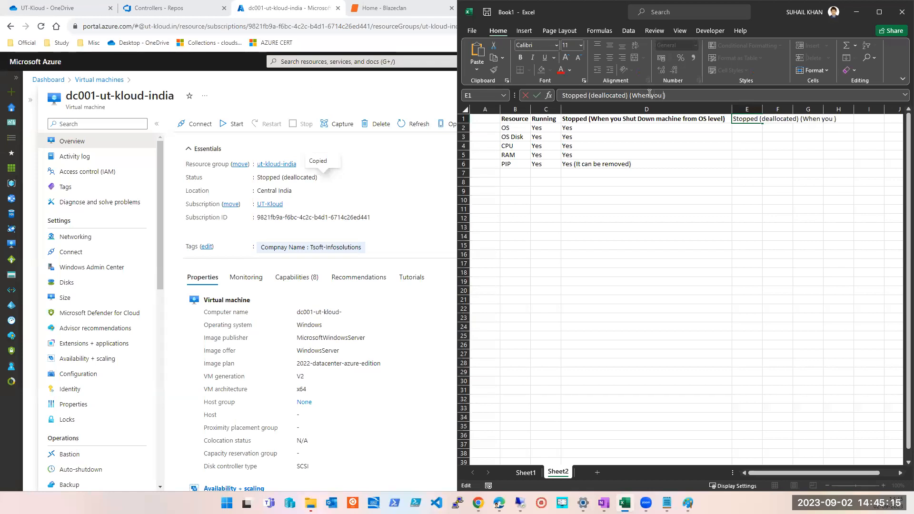
pyautogui.write(' stop it from')
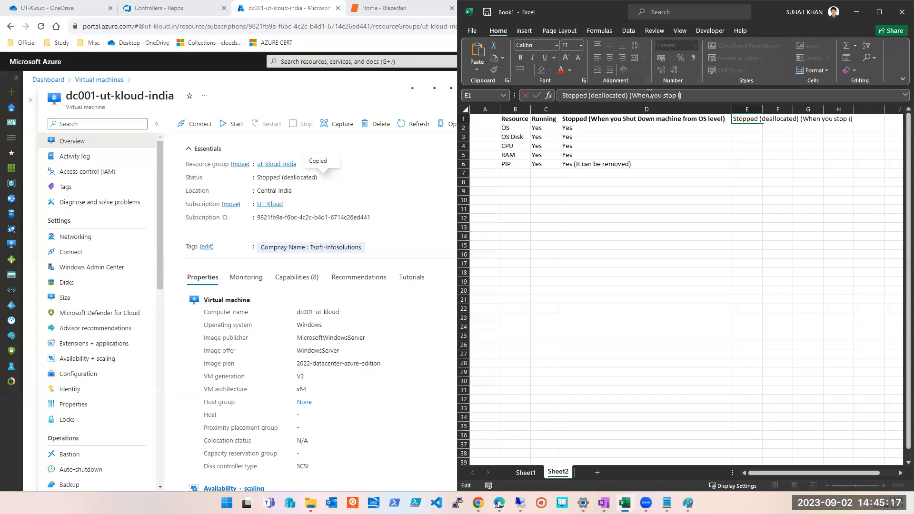
pyautogui.write(' te')
pyautogui.write('e Azure Porta')
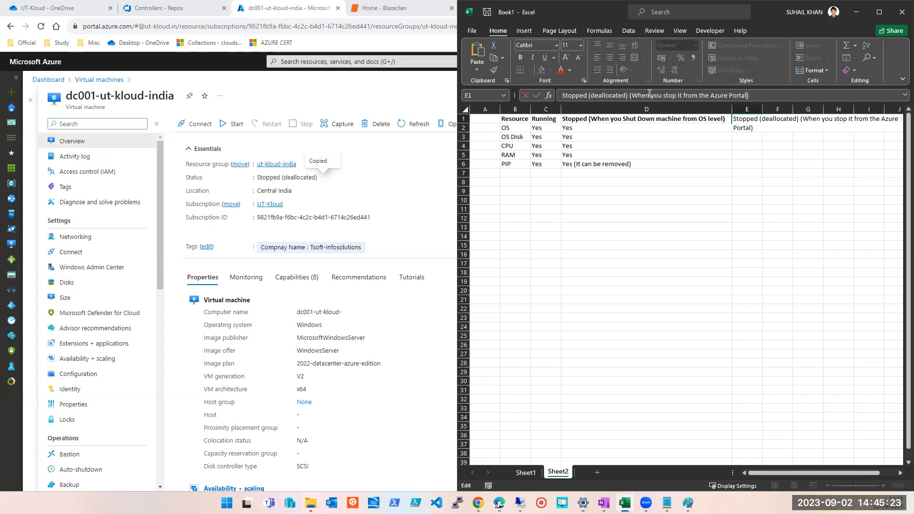
pyautogui.write('l')
pyautogui.press('Tab')
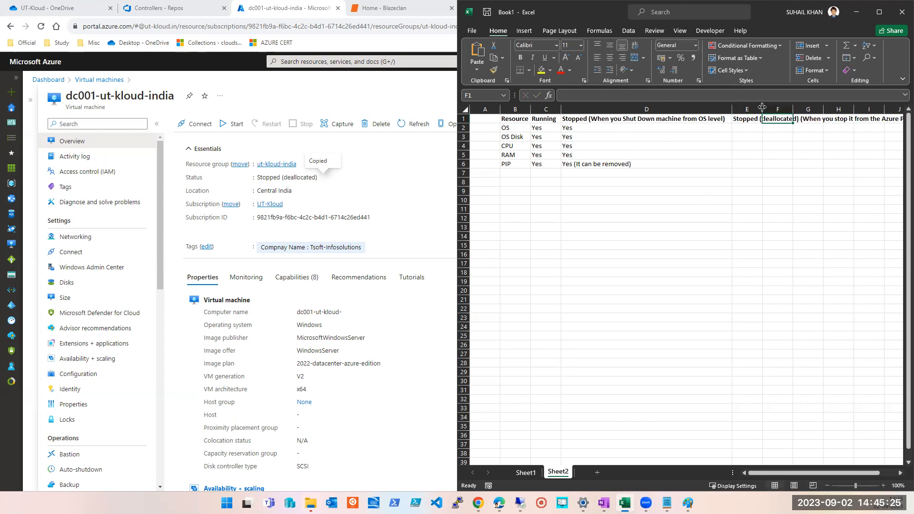
pyautogui.doubleClick(762, 109)
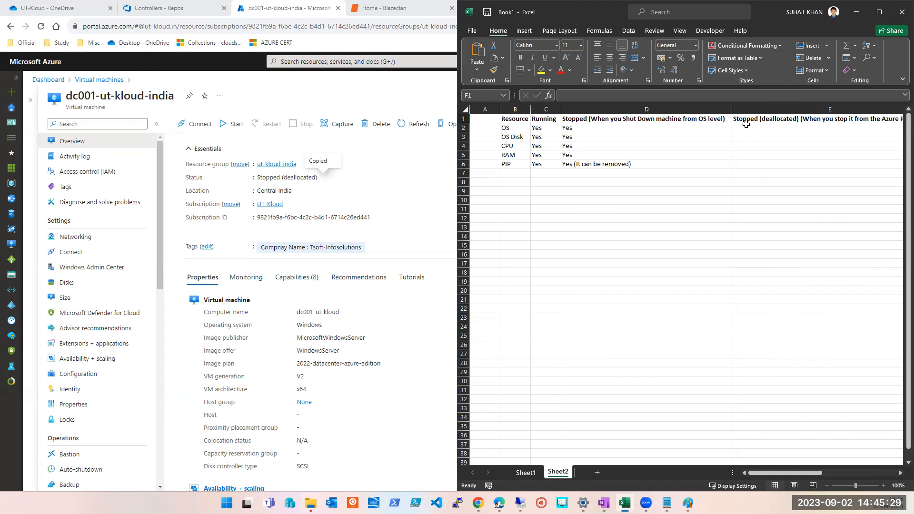
# Close the notifications in the Azure portal and refresh the virtual machine's overview to check its public IP address.
pyautogui.click(398, 194)
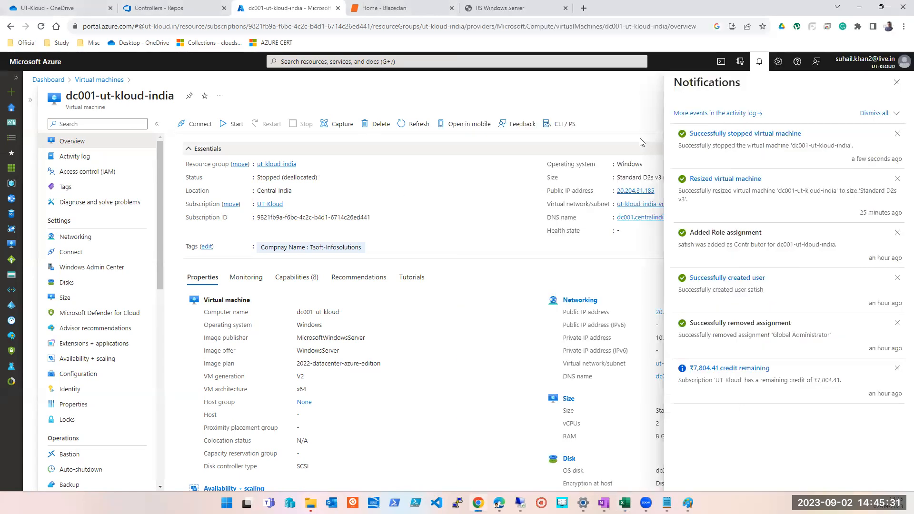
pyautogui.click(897, 84)
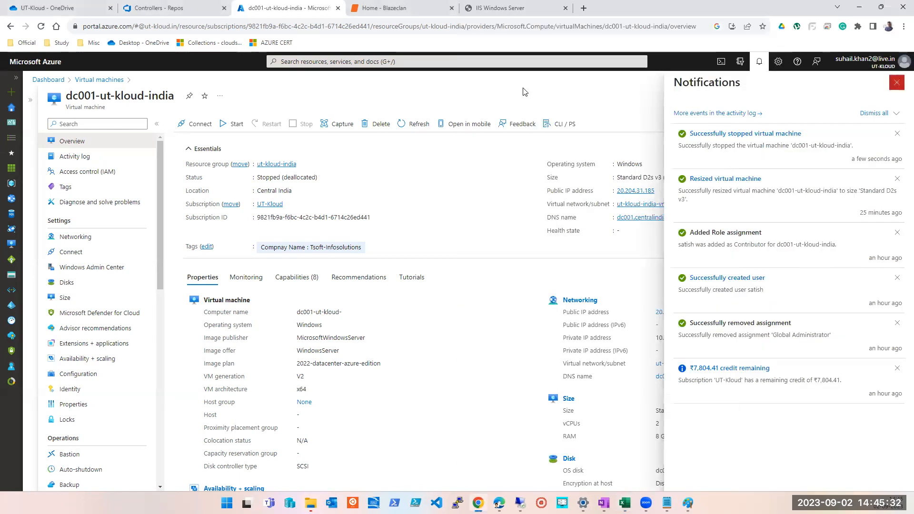
pyautogui.click(417, 126)
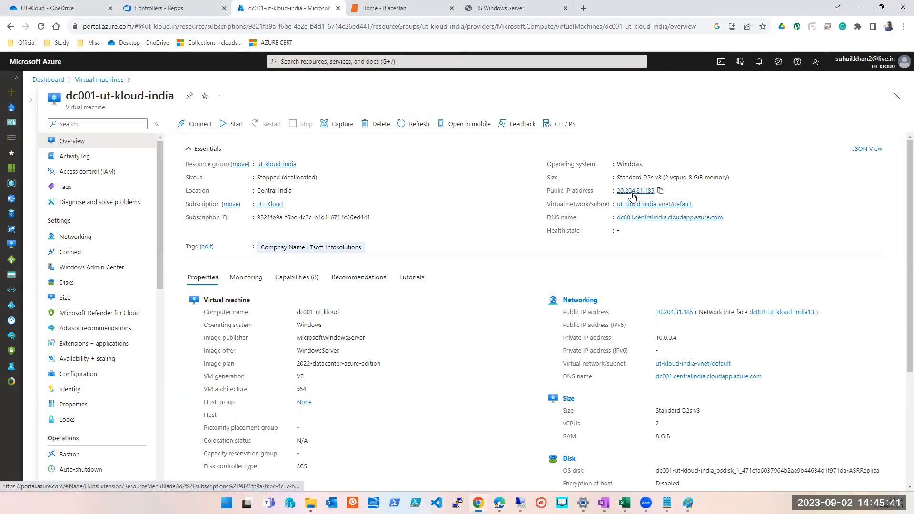
# Switch to Excel and copy the PIP entry "Yes (It can be removed)" from D6 into E6.
pyautogui.hotkey('alt', 'Tab')
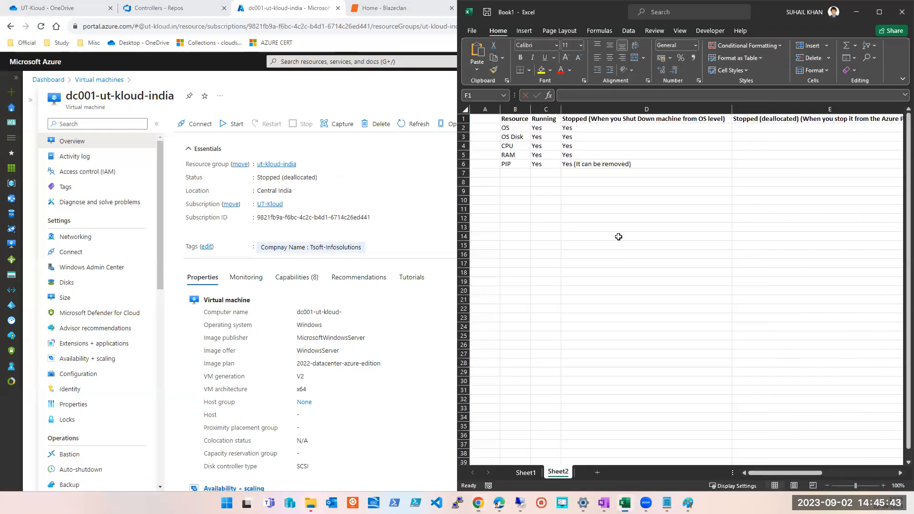
pyautogui.click(745, 162)
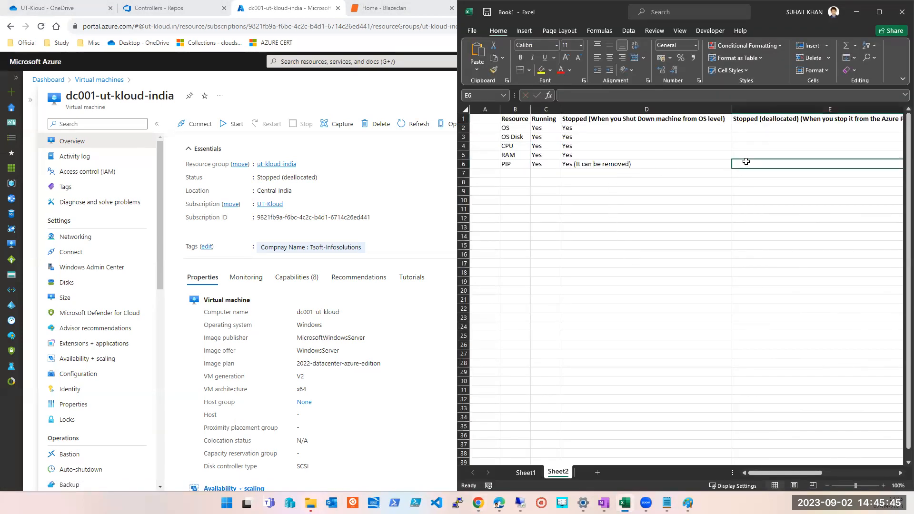
pyautogui.click(619, 164)
pyautogui.hotkey('ctrl', 'c')
pyautogui.click(748, 163)
pyautogui.hotkey('ctrl', 'v')
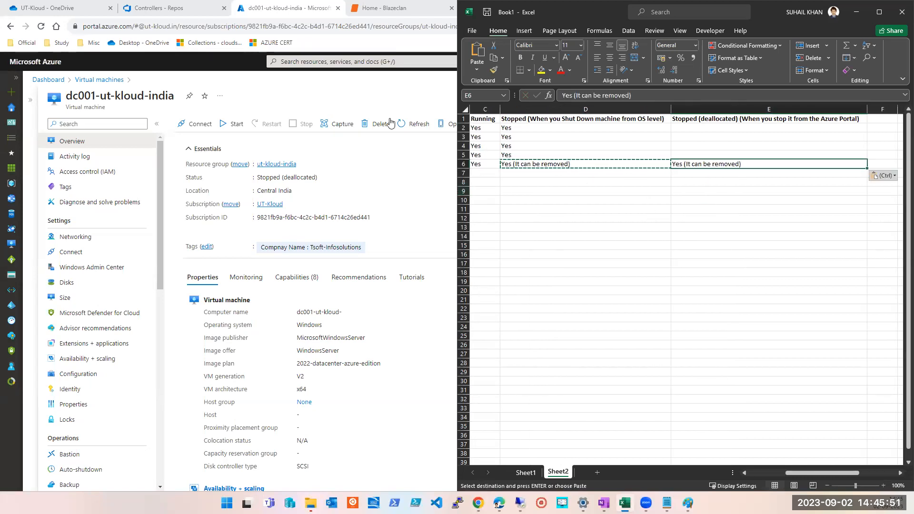
# Refresh the virtual machine's overview in the Azure portal again to recheck its public IP and DNS name, and return to Excel.
pyautogui.click(381, 97)
pyautogui.click(412, 125)
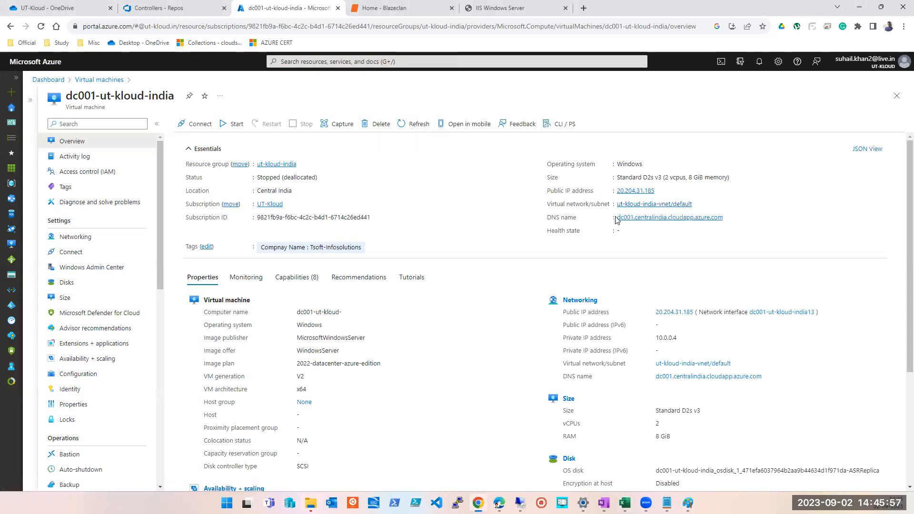
pyautogui.hotkey('alt', 'Tab')
# Clear the copy selection and widen the Excel window over the portal so that the whole table from column A is shown.
pyautogui.press('Escape')
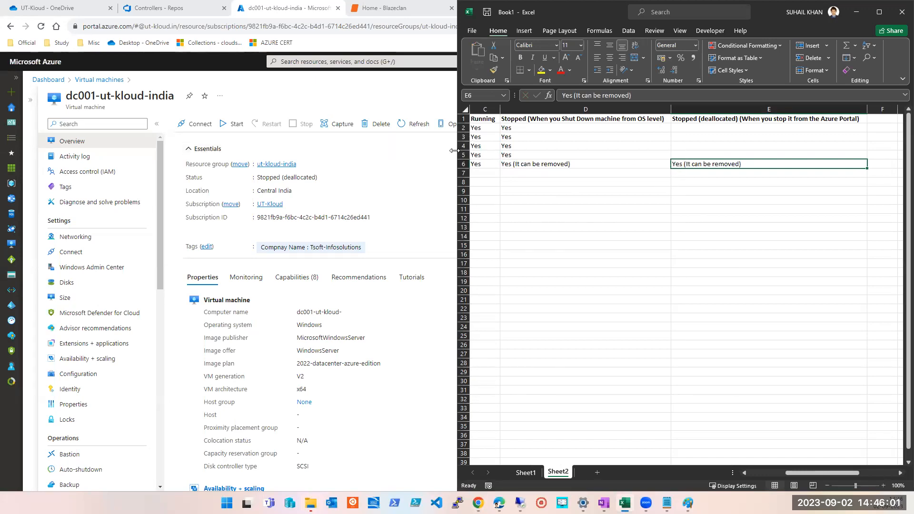
pyautogui.moveTo(454, 151); pyautogui.dragTo(374, 150)
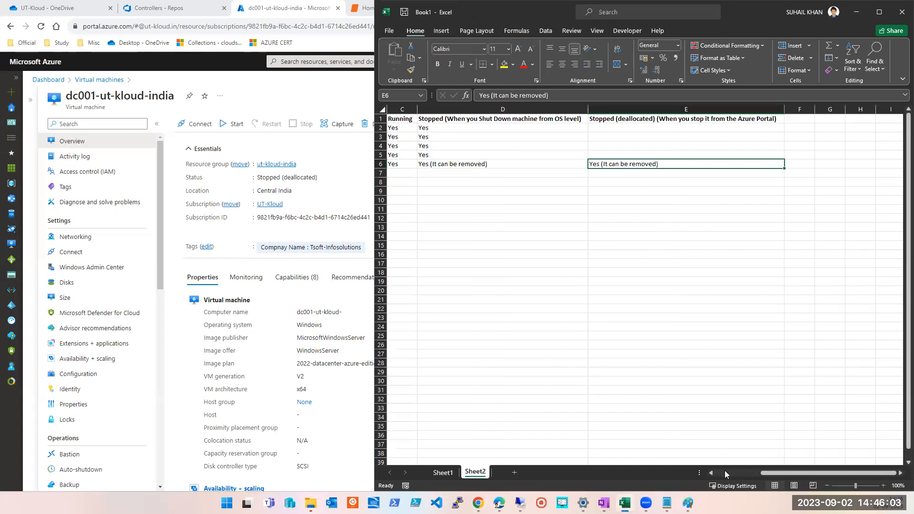
pyautogui.click(712, 473)
pyautogui.click(712, 472)
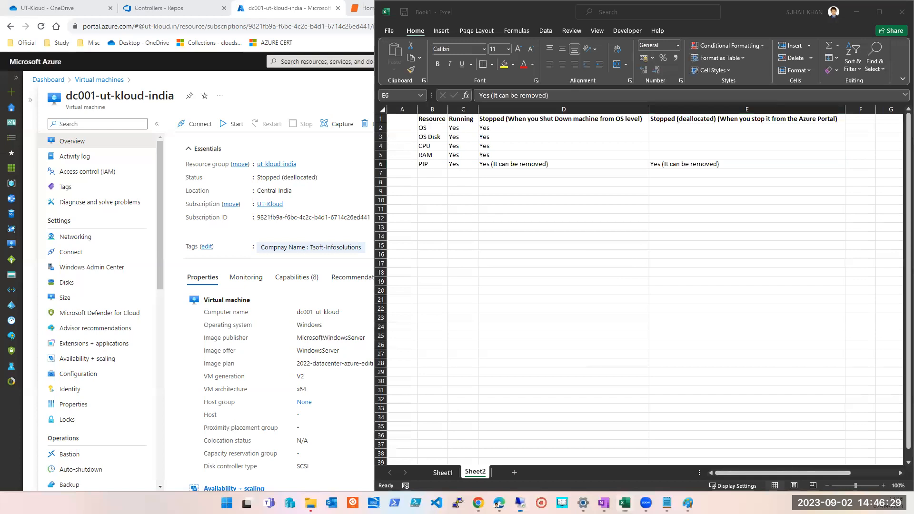
# Change the computer address in Remote Desktop Connection to 20.204.31.205 and put the window away without connecting.
pyautogui.click(284, 248)
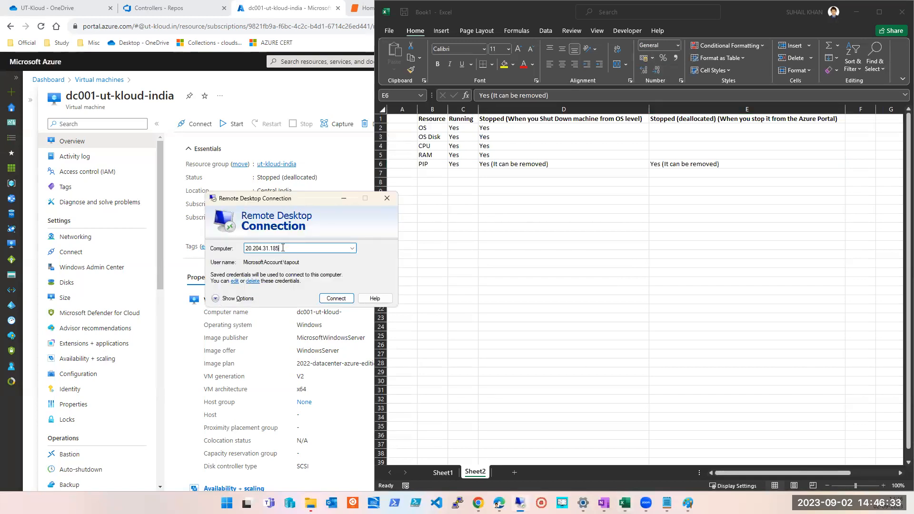
pyautogui.press('BackSpace')
pyautogui.press('BackSpace')
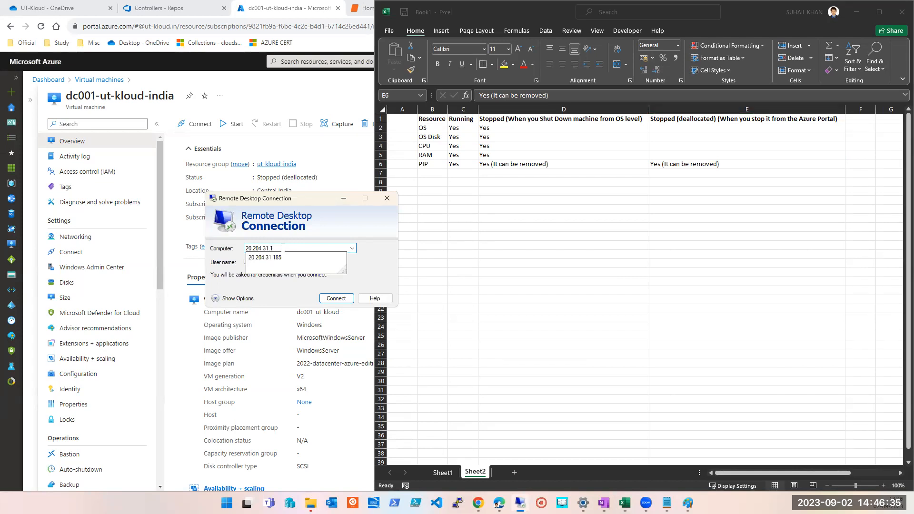
pyautogui.write('205')
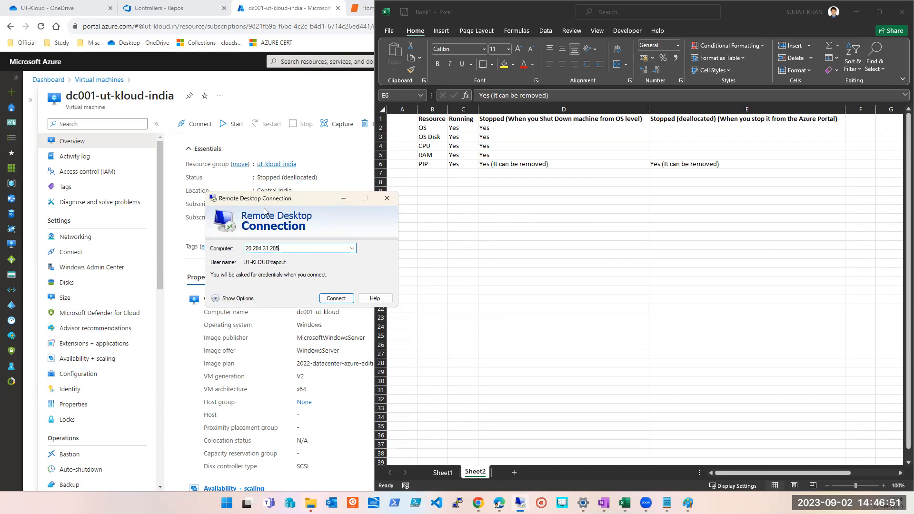
pyautogui.moveTo(280, 204); pyautogui.dragTo(226, 205)
pyautogui.press('super+Down')
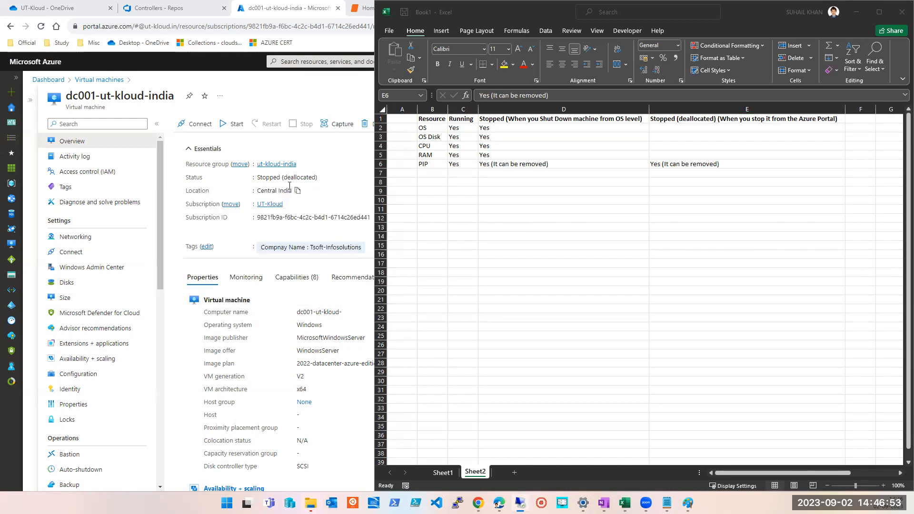
# Compare the virtual machine's public IP address in the Azure portal with the PIP row of the Excel table.
pyautogui.press('super+Up')
pyautogui.click(403, 124)
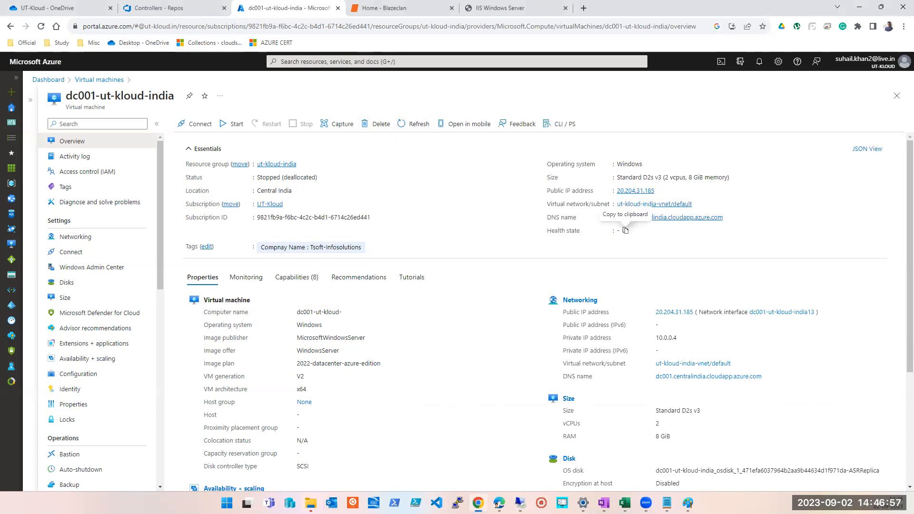
pyautogui.hotkey('alt', 'Tab')
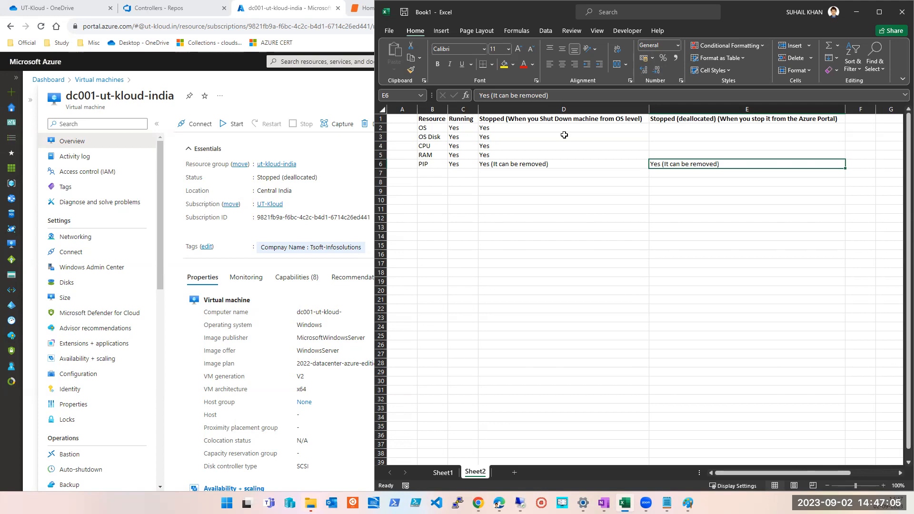
pyautogui.click(341, 162)
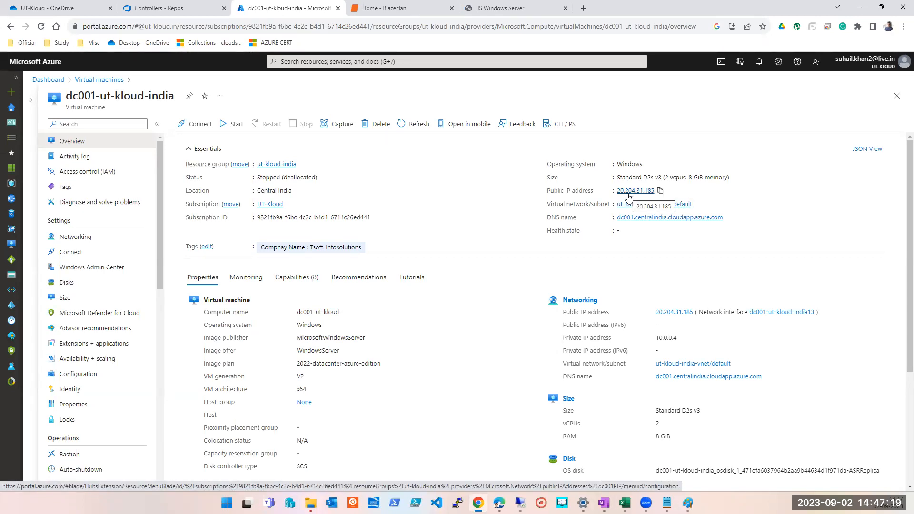
# Enter "Yes" for the OS in Excel cell E2 and fill it down to E3 for the OS Disk.
pyautogui.hotkey('alt', 'Tab')
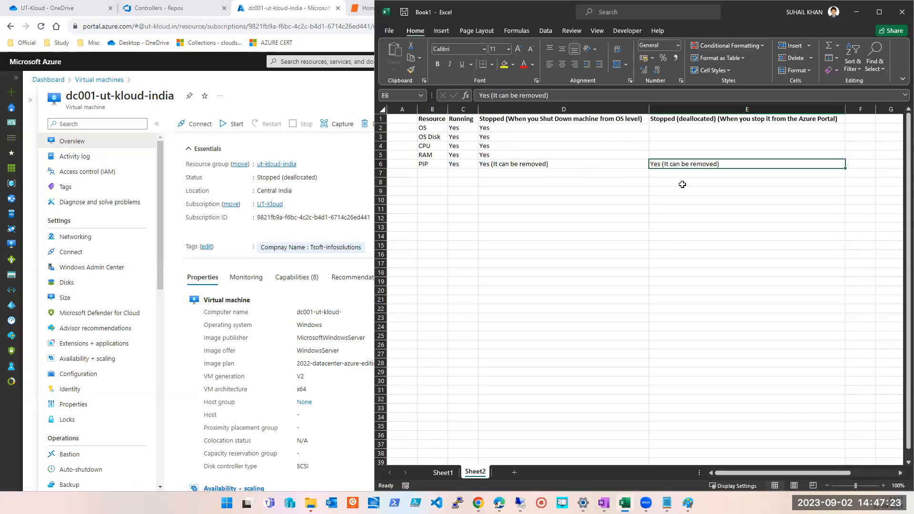
pyautogui.click(548, 129)
pyautogui.click(690, 128)
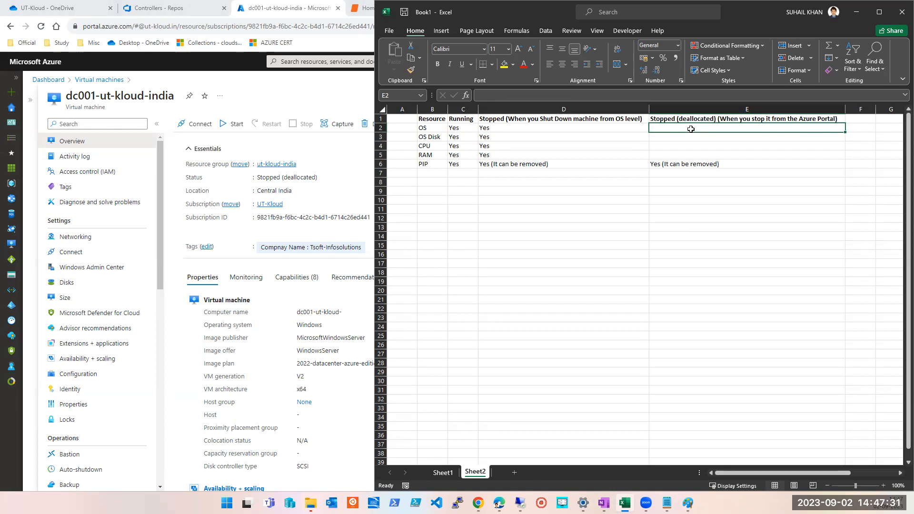
pyautogui.write('Yes')
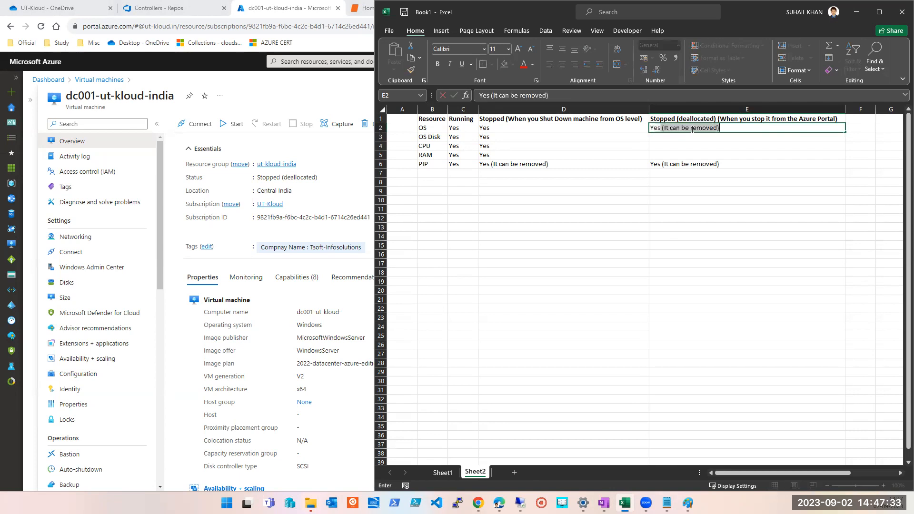
pyautogui.press('BackSpace')
pyautogui.press('Return')
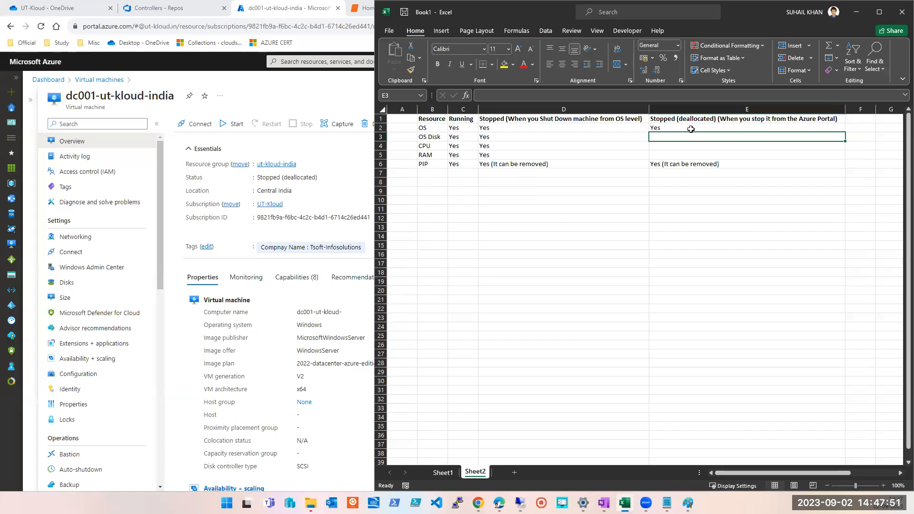
pyautogui.hotkey('ctrl', 'd')
pyautogui.press('Left')
pyautogui.press('Right')
pyautogui.click(690, 129)
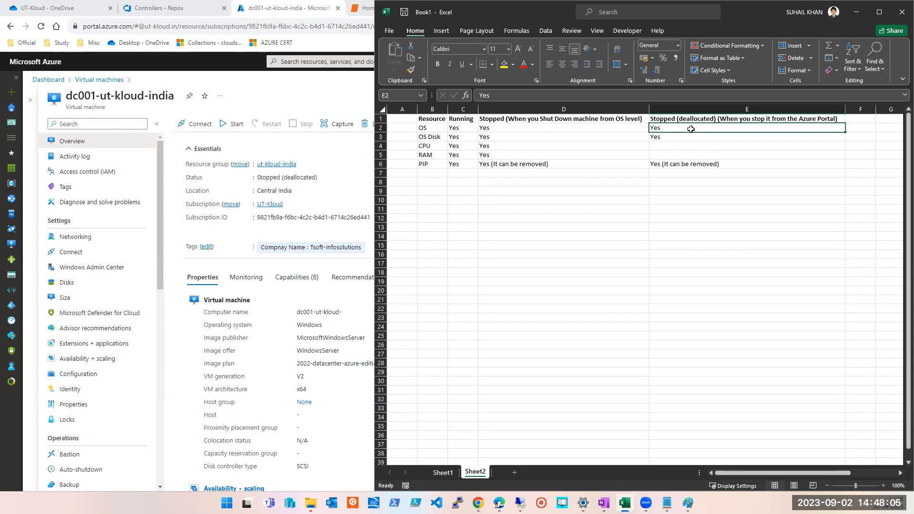
# Select the CPU cell E4, and examine the virtual machine's vCPU size and deallocated status in the refreshed Azure portal overview.
pyautogui.click(428, 137)
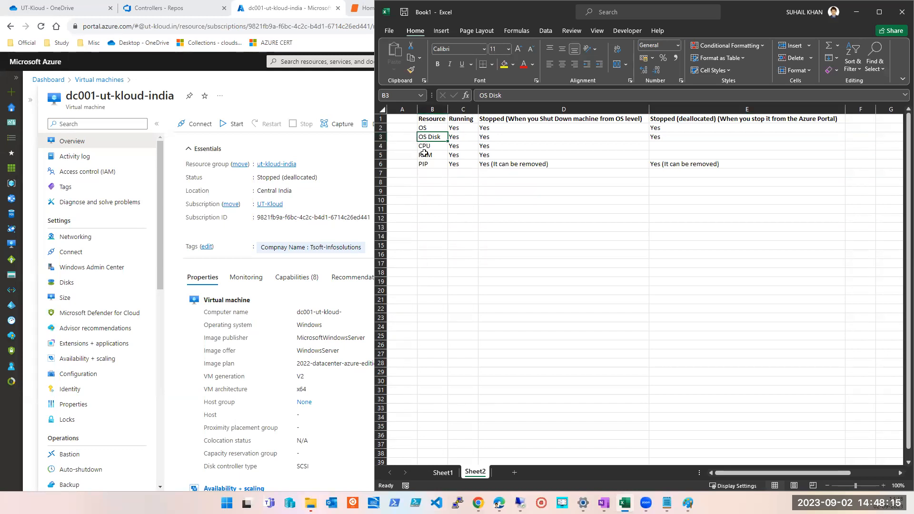
pyautogui.click(650, 147)
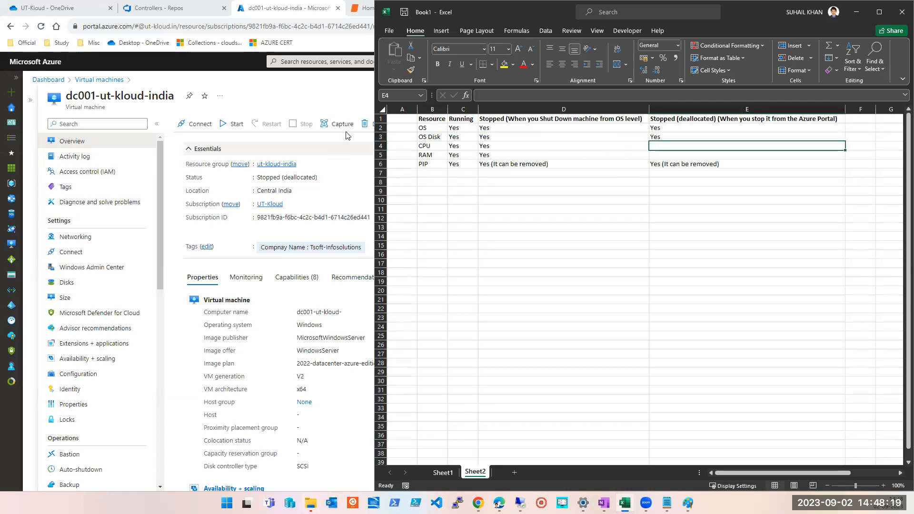
pyautogui.click(332, 84)
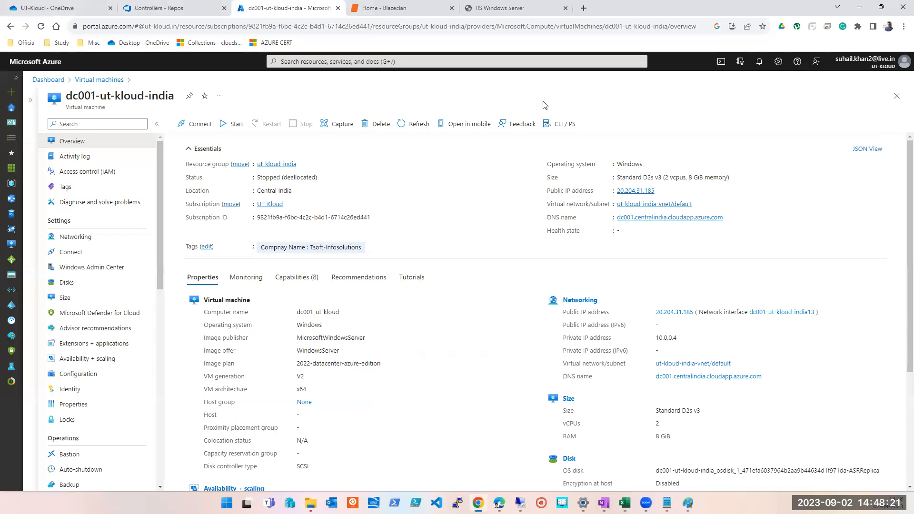
pyautogui.click(411, 124)
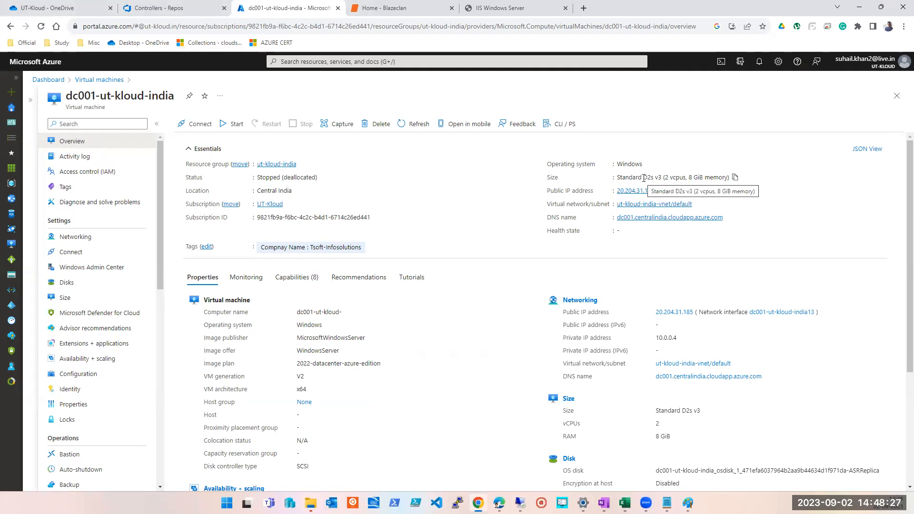
pyautogui.moveTo(665, 179); pyautogui.dragTo(672, 180)
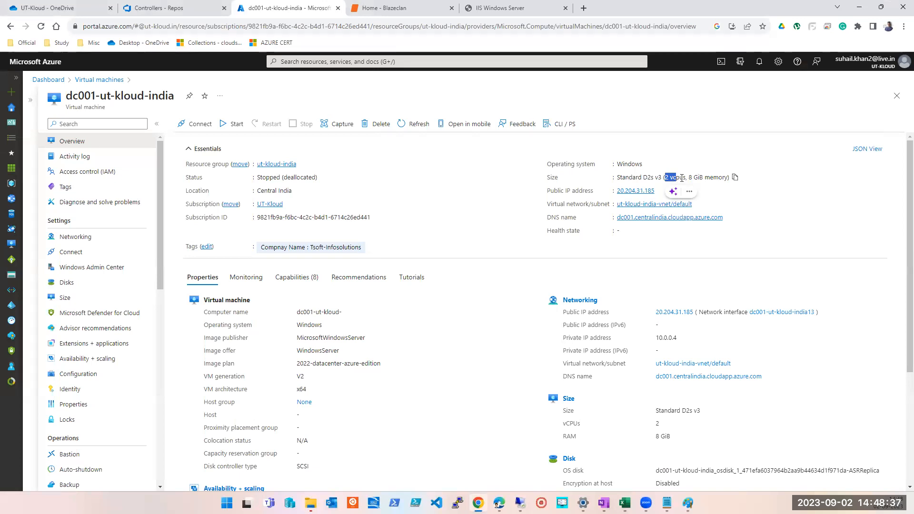
pyautogui.click(668, 177)
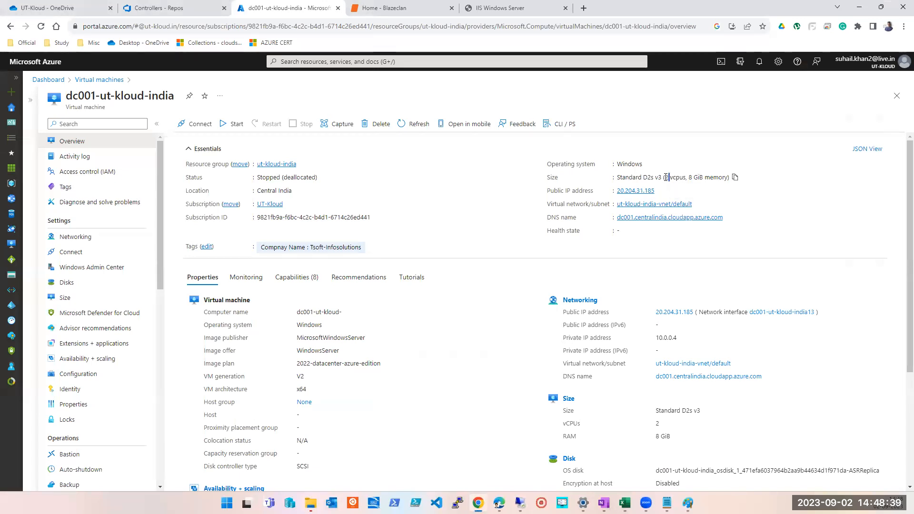
pyautogui.doubleClick(302, 178)
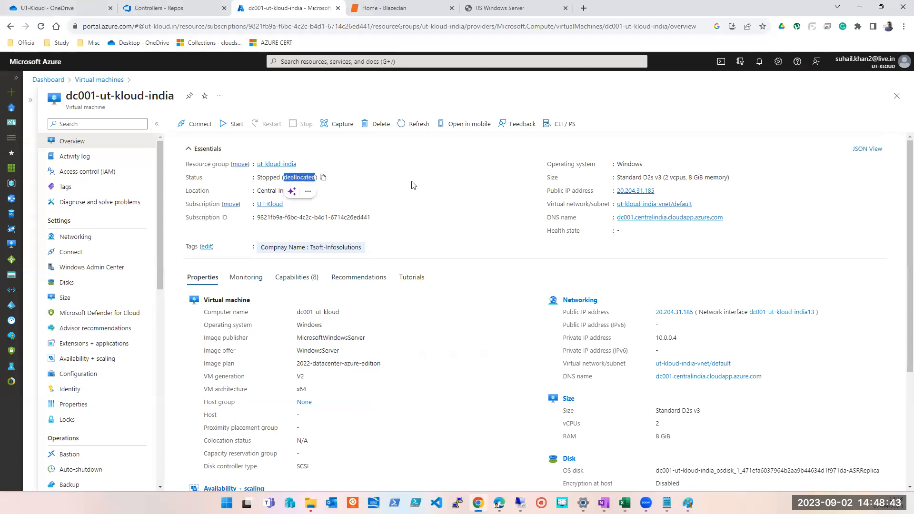
# Switch to Excel and enter "No" for CPU in E4 and for RAM in E5.
pyautogui.moveTo(625, 502)
pyautogui.click(624, 456)
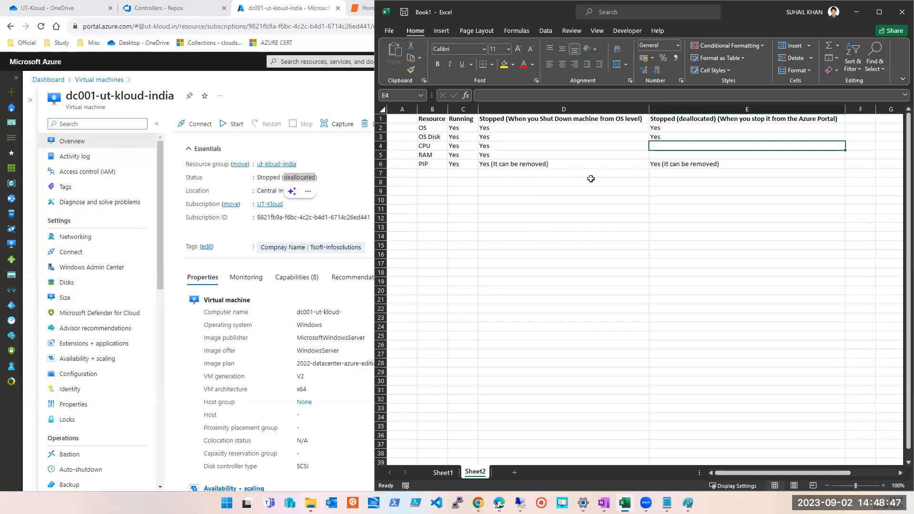
pyautogui.write('No')
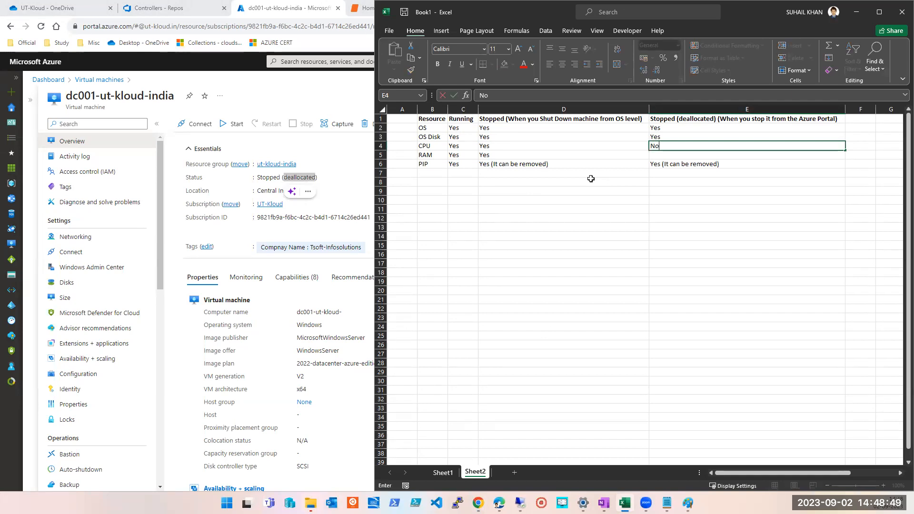
pyautogui.press('Return')
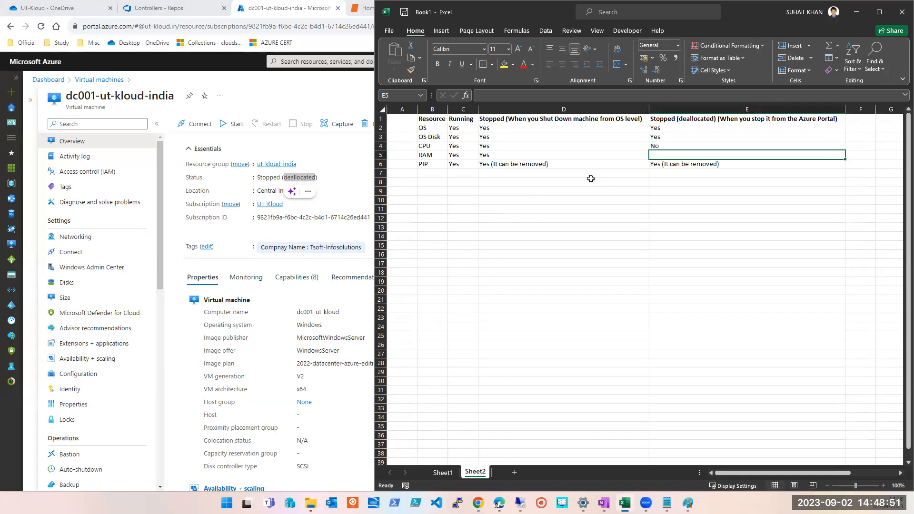
pyautogui.write('No')
pyautogui.press('Return')
pyautogui.press('Return')
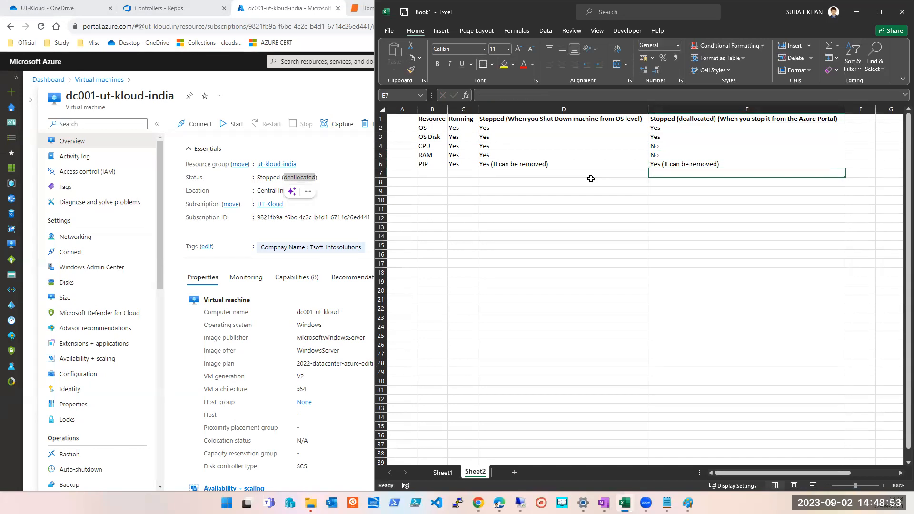
# Enter 5000 as the Running cost in cell C7, below the PIP row of the comparison table.
pyautogui.press('Left')
pyautogui.press('Left')
pyautogui.press('Left')
pyautogui.press('Left')
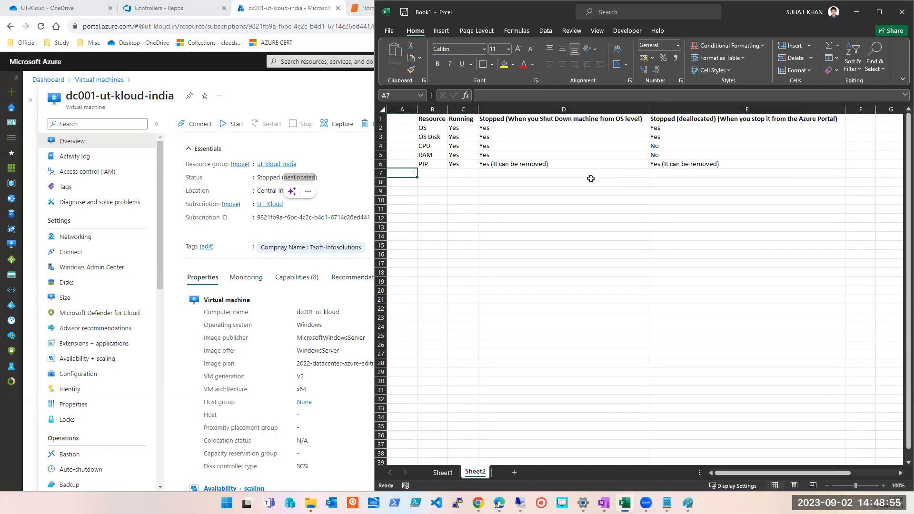
pyautogui.press('Right')
pyautogui.press('Right')
pyautogui.write('5000')
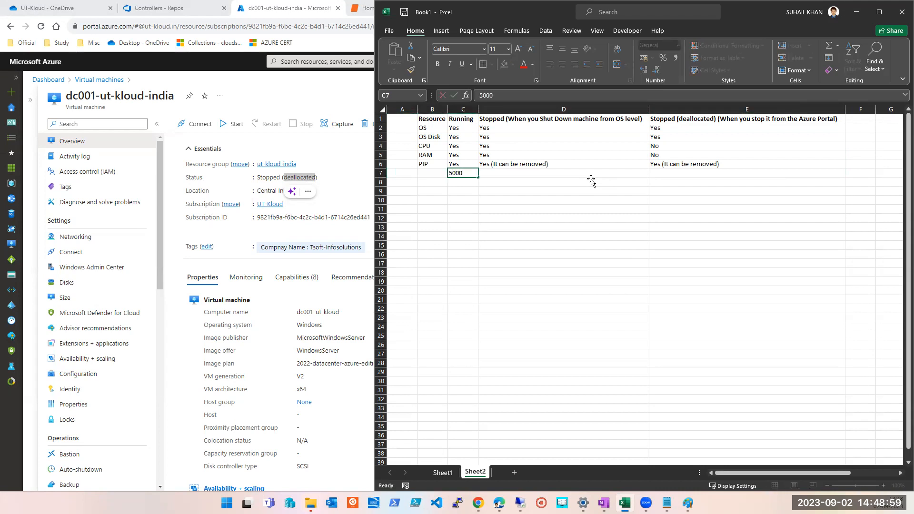
# Enter costs of 4500 in D7 for the OS-level shutdown and 2000 in E7 for the deallocated state.
pyautogui.press('Right')
pyautogui.write('5000')
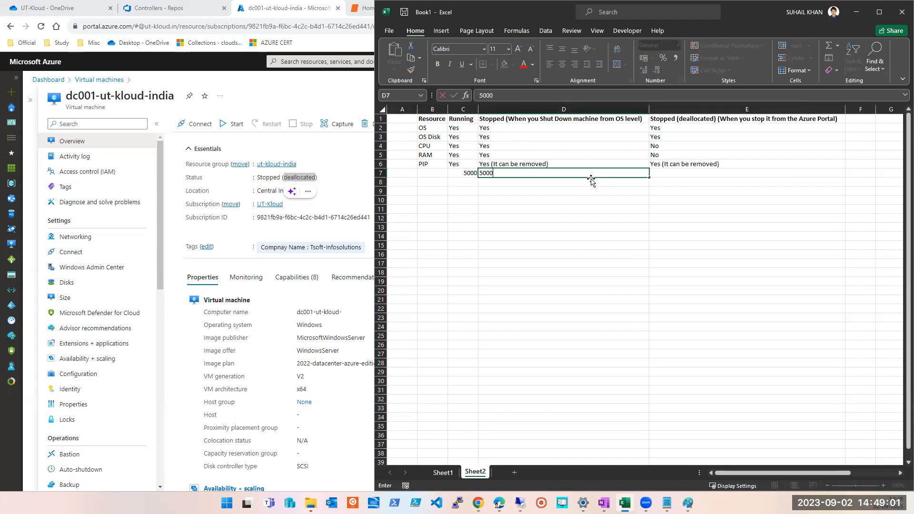
pyautogui.press('Right')
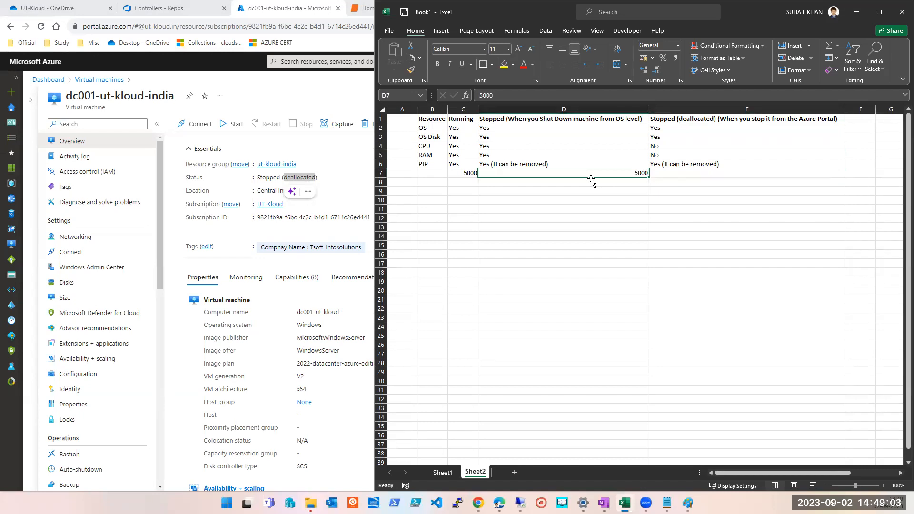
pyautogui.write('450')
pyautogui.press('Right')
pyautogui.press('Left')
pyautogui.press('Left')
pyautogui.press('Right')
pyautogui.press('Right')
pyautogui.press('Left')
pyautogui.write('4500')
pyautogui.press('Right')
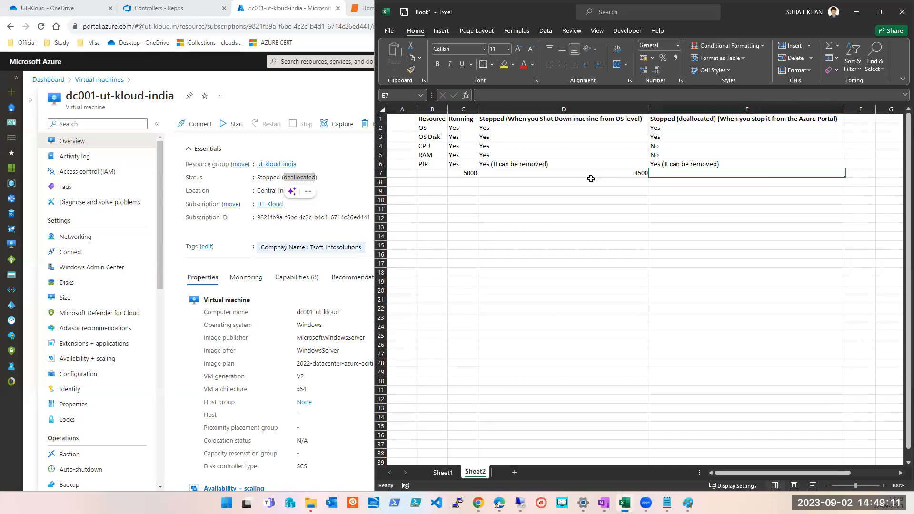
pyautogui.write('2000')
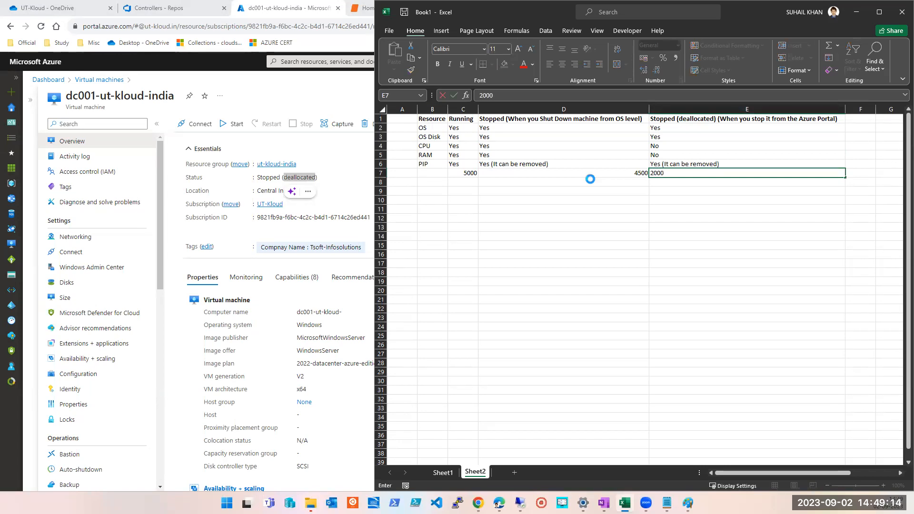
pyautogui.press('Return')
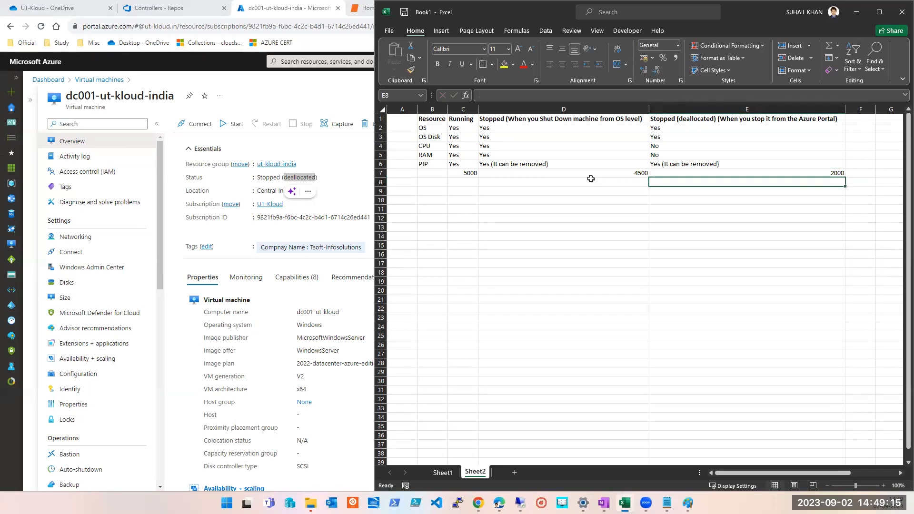
# Compare the CPU and RAM rows and the whole table B1:E7 with the virtual machine's status in the Azure portal.
pyautogui.click(380, 146)
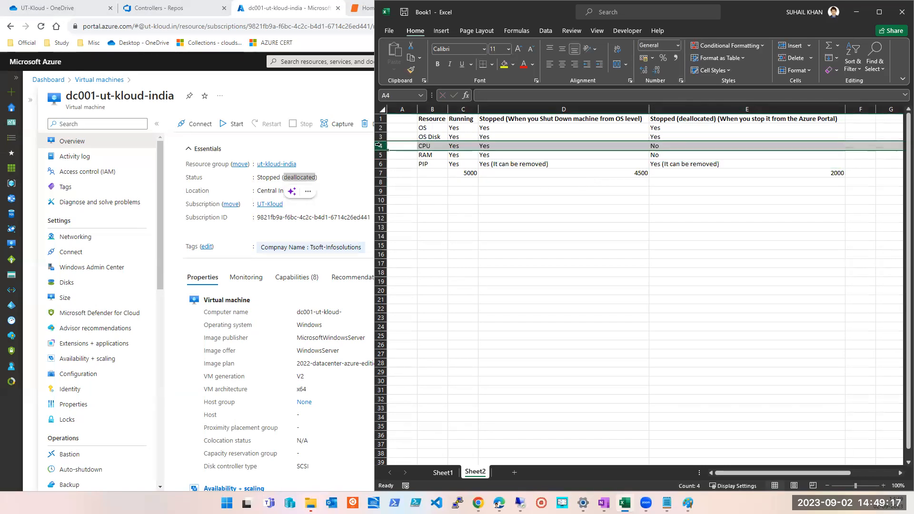
pyautogui.click(376, 155)
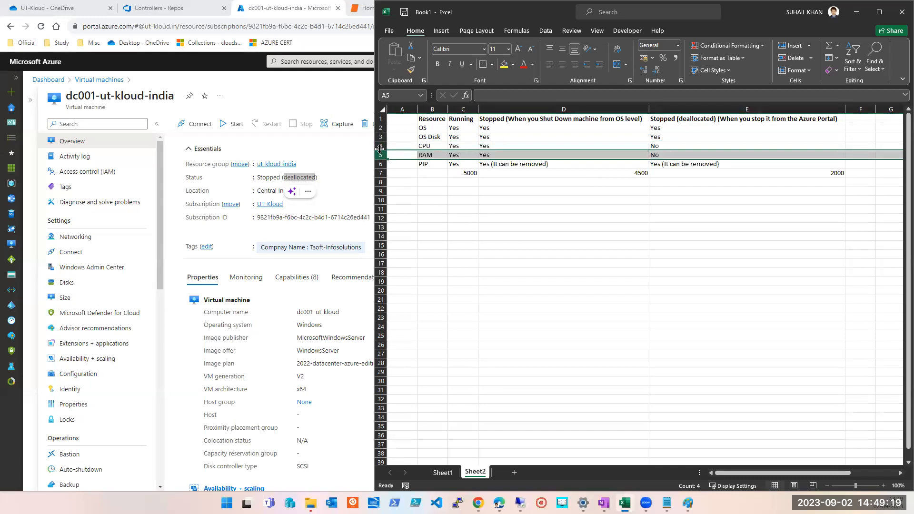
pyautogui.click(543, 208)
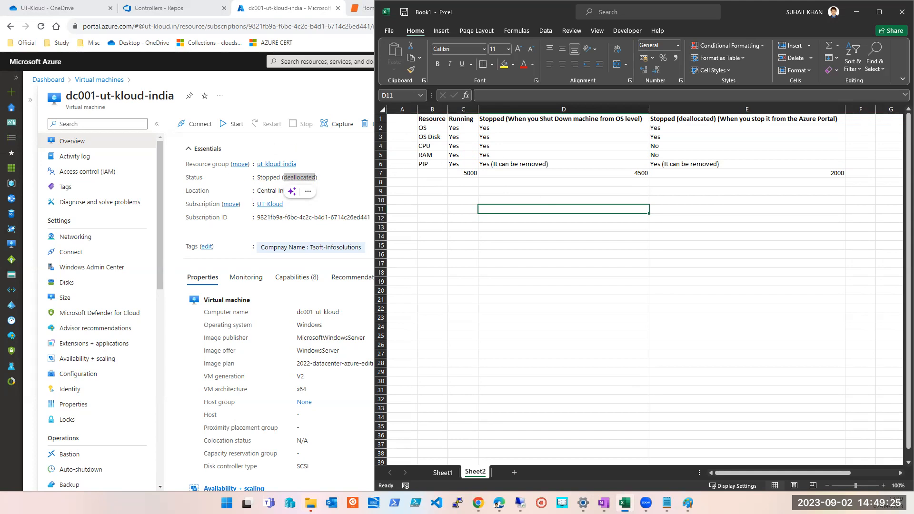
pyautogui.hotkey('alt', 'Tab')
pyautogui.moveTo(426, 117); pyautogui.dragTo(845, 176)
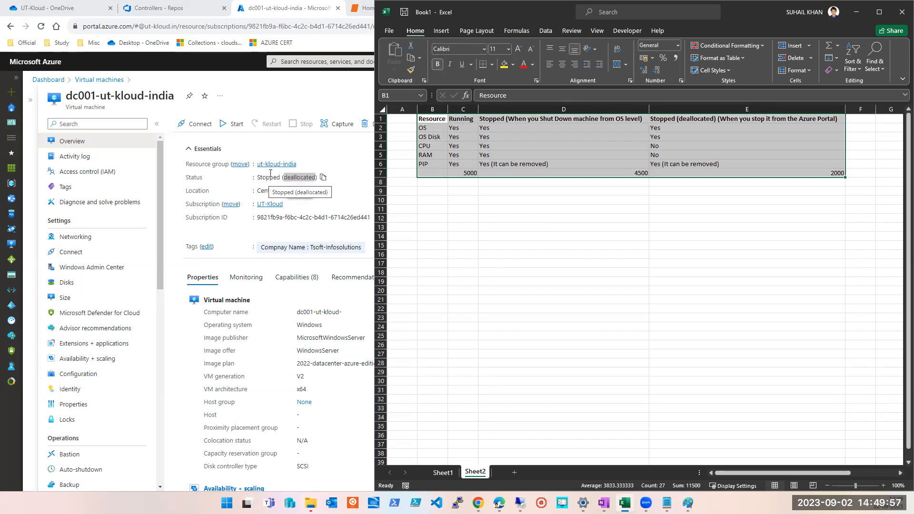
pyautogui.click(330, 175)
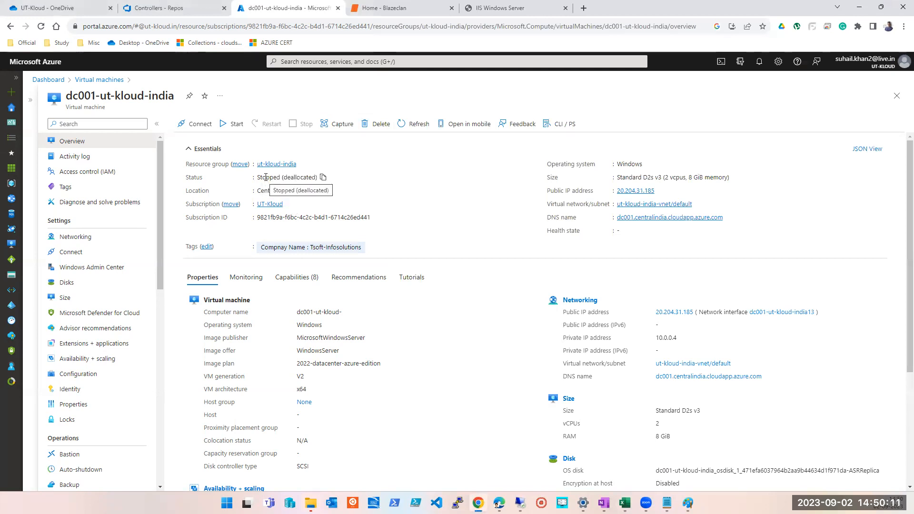
# Open the Virtual machines list in the Azure portal and start creating a new Azure virtual machine.
pyautogui.click(301, 63)
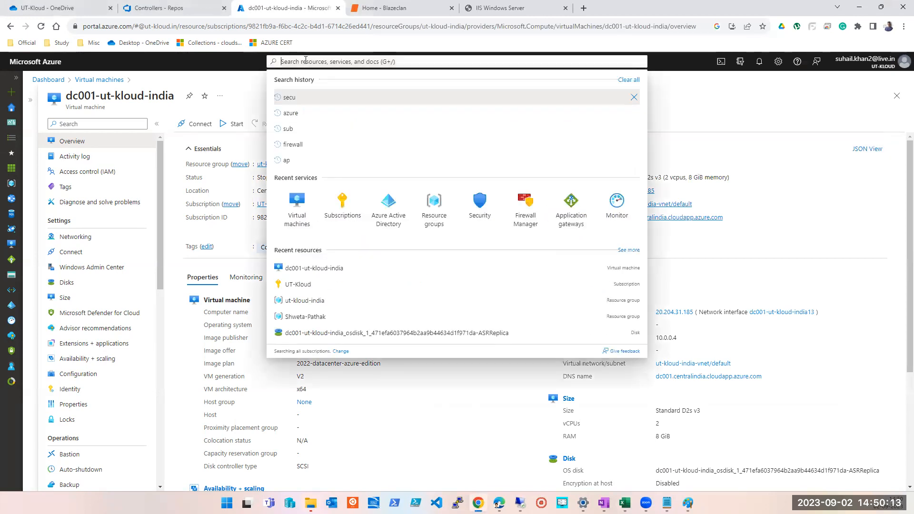
pyautogui.click(300, 209)
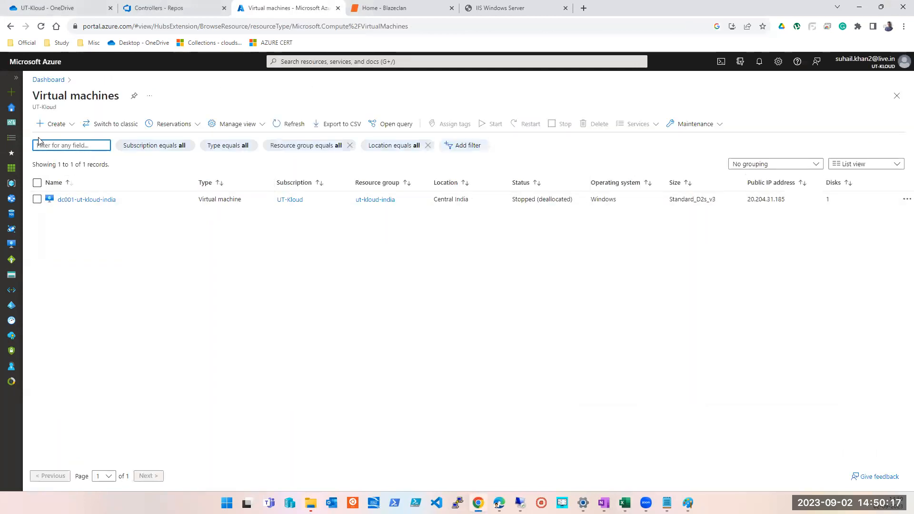
pyautogui.click(46, 128)
pyautogui.click(51, 151)
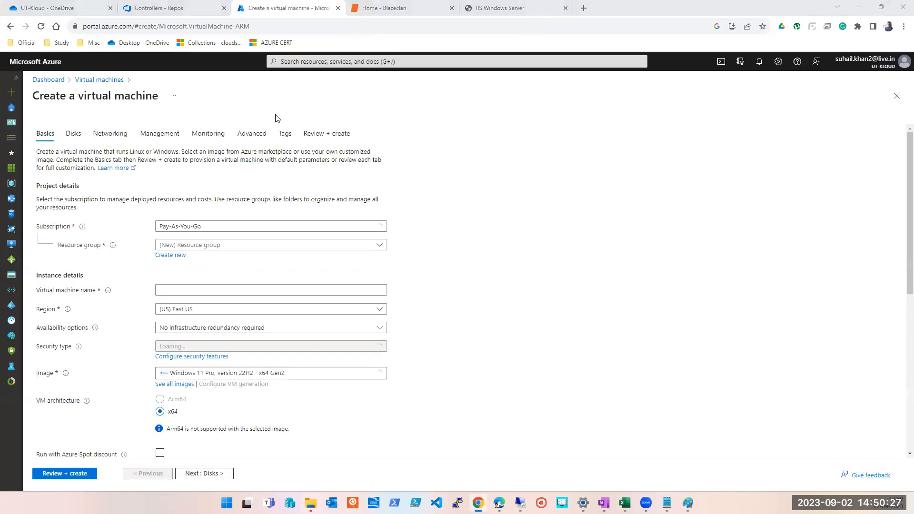
# Set the new virtual machine's subscription to UT-Kloud and choose the existing resource group that bears a person's full name.
pyautogui.click(175, 229)
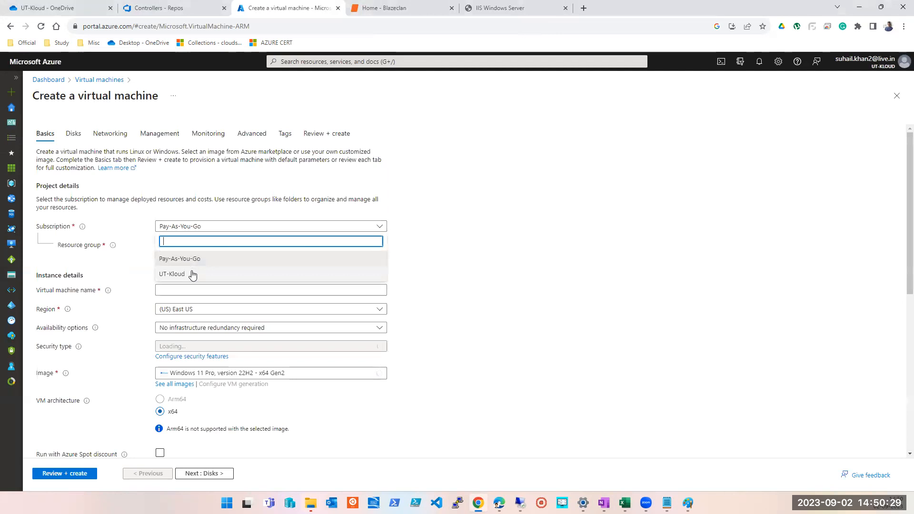
pyautogui.click(197, 261)
pyautogui.click(201, 246)
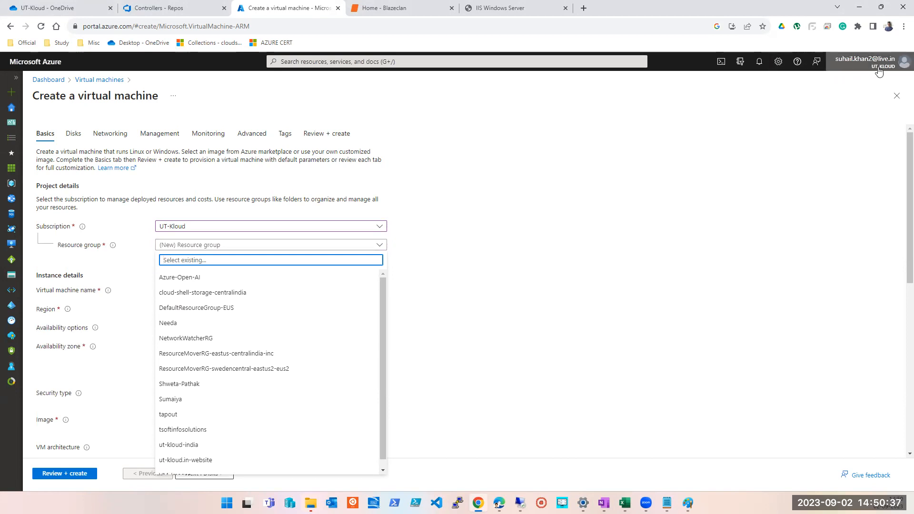
pyautogui.click(210, 245)
pyautogui.click(210, 245)
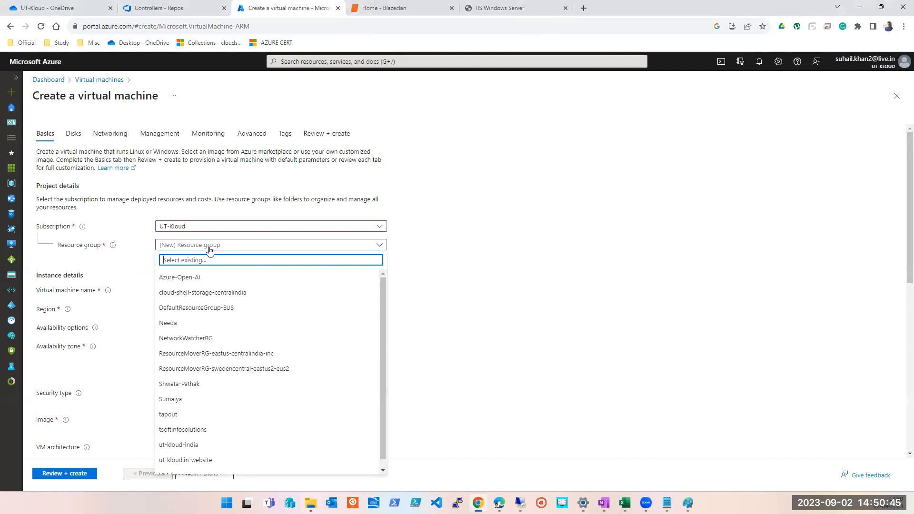
pyautogui.click(213, 383)
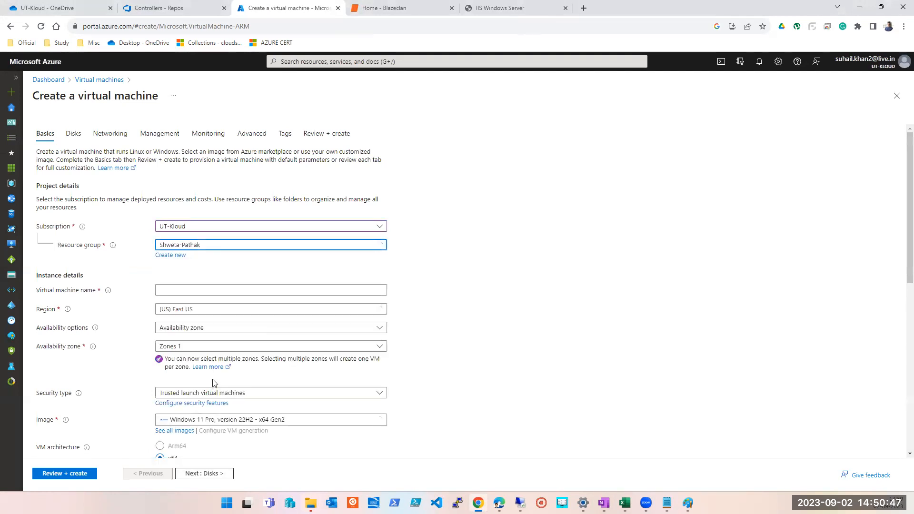
# Name the virtual machine testvm001 and set its availability option to No infrastructure redundancy required.
pyautogui.click(284, 291)
pyautogui.write('testvm001')
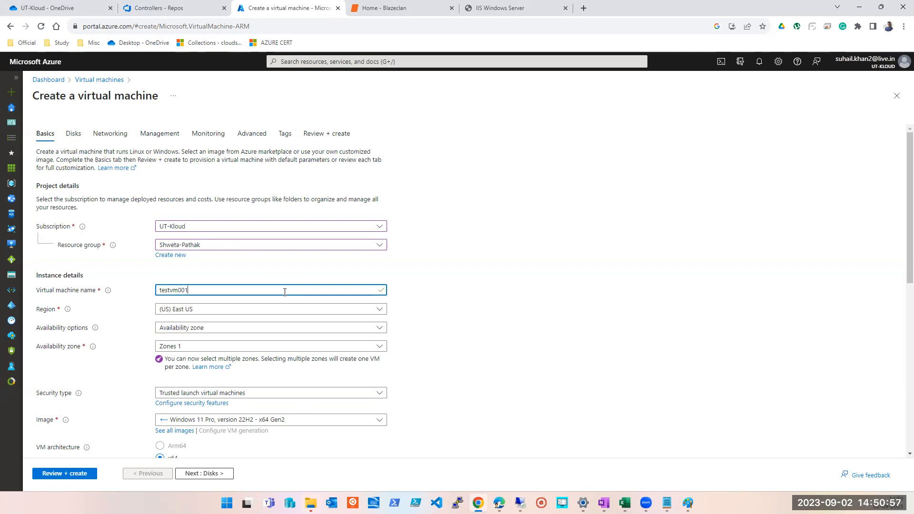
pyautogui.click(215, 328)
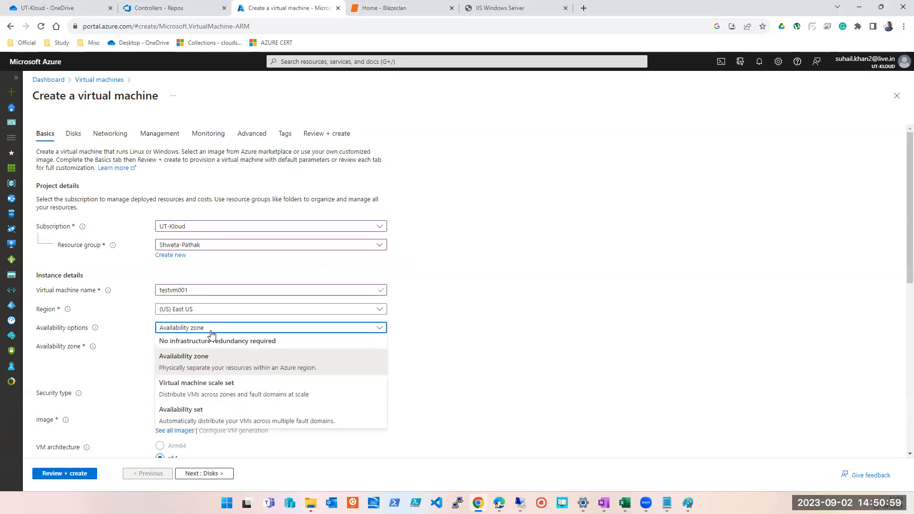
pyautogui.click(214, 342)
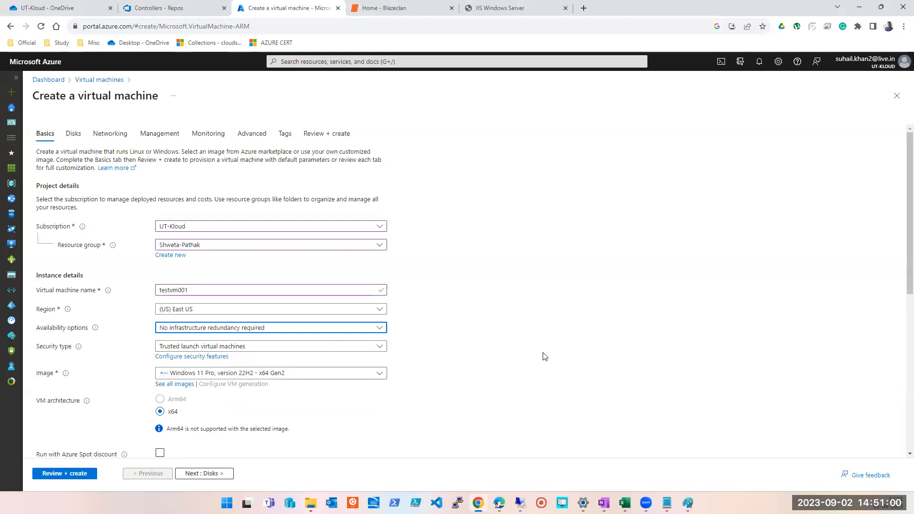
# Set the security type to Standard and the image to Ubuntu Server 20.04 LTS - x64 Gen2.
pyautogui.click(209, 356)
pyautogui.click(209, 350)
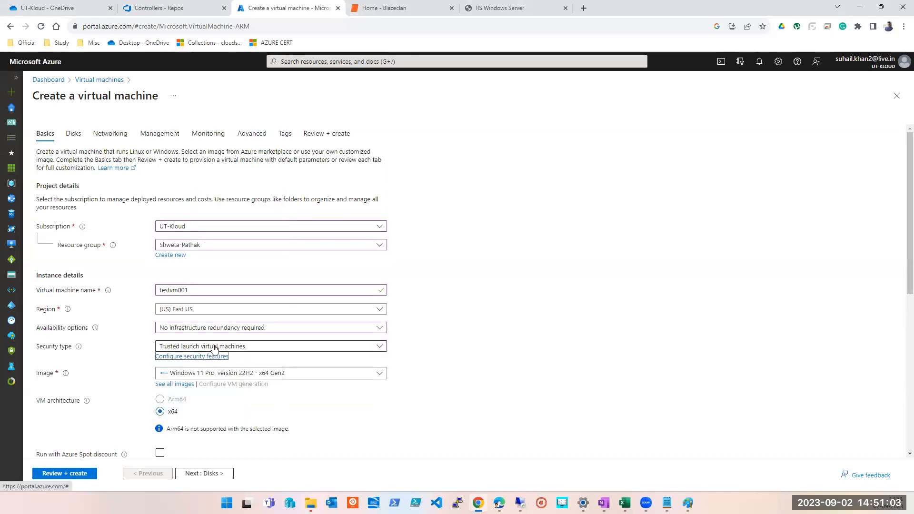
pyautogui.click(214, 346)
pyautogui.click(206, 372)
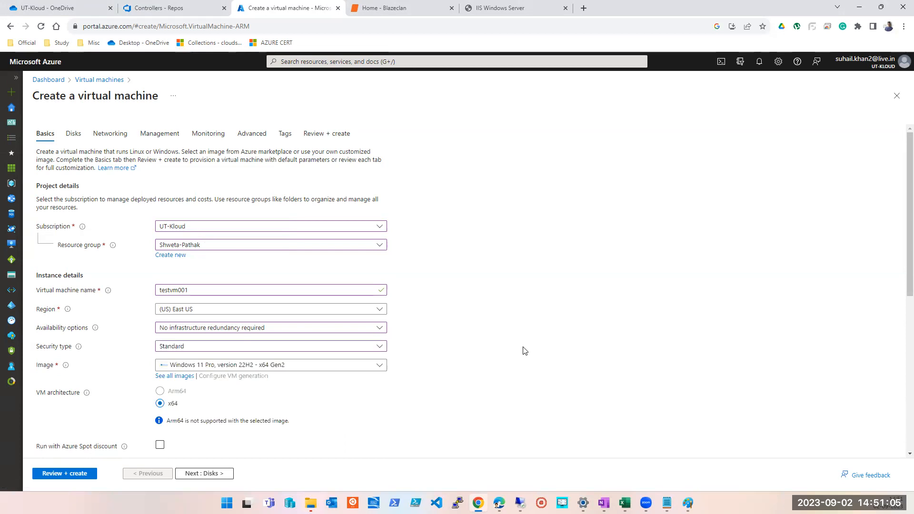
pyautogui.scroll(-2, 522, 349)
pyautogui.click(240, 270)
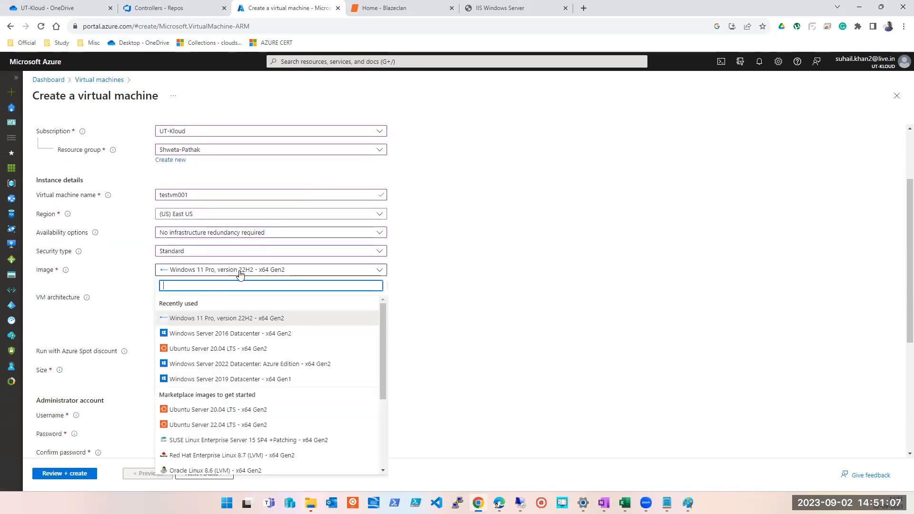
pyautogui.press('Escape')
pyautogui.press('Down')
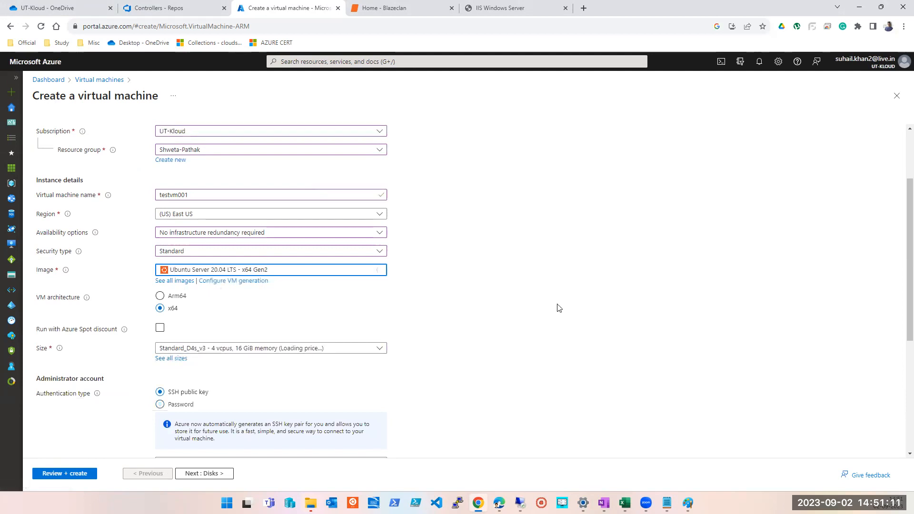
# Use password authentication for the administrator account, with the username tapout, and enter and confirm the account password.
pyautogui.scroll(-2, 534, 319)
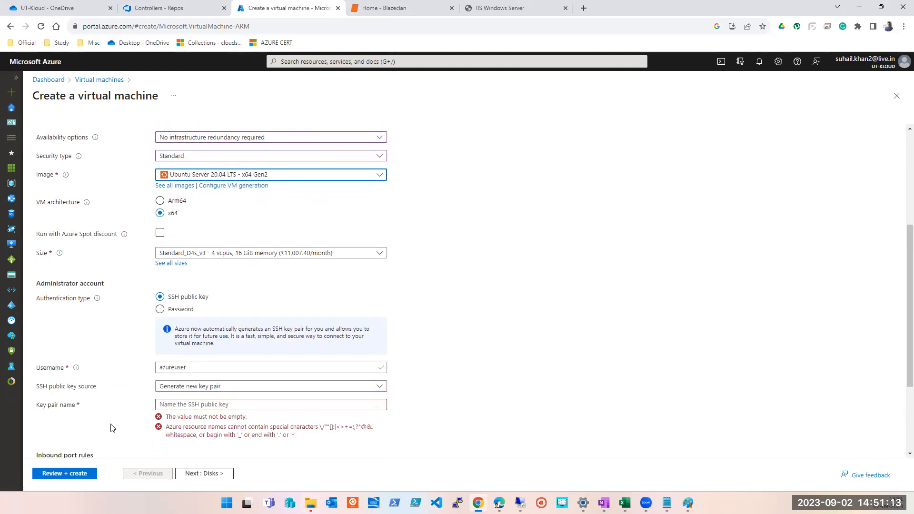
pyautogui.click(180, 310)
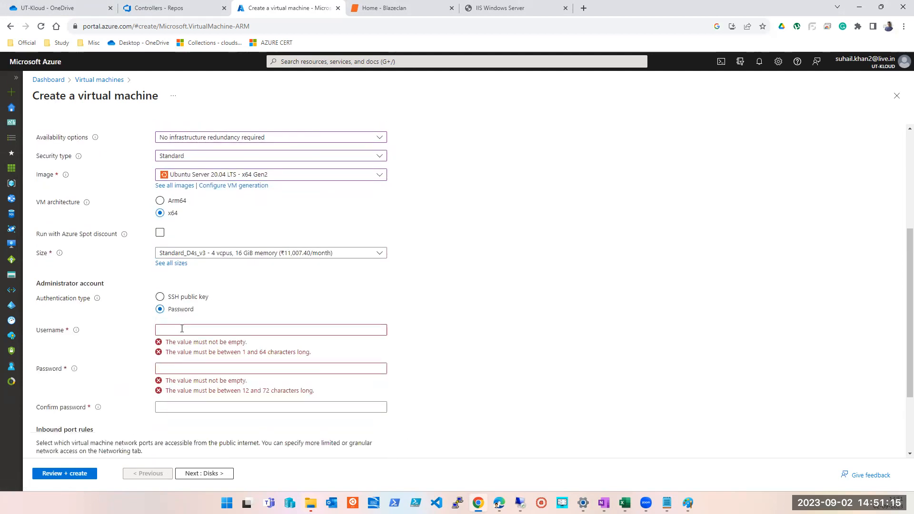
pyautogui.click(182, 329)
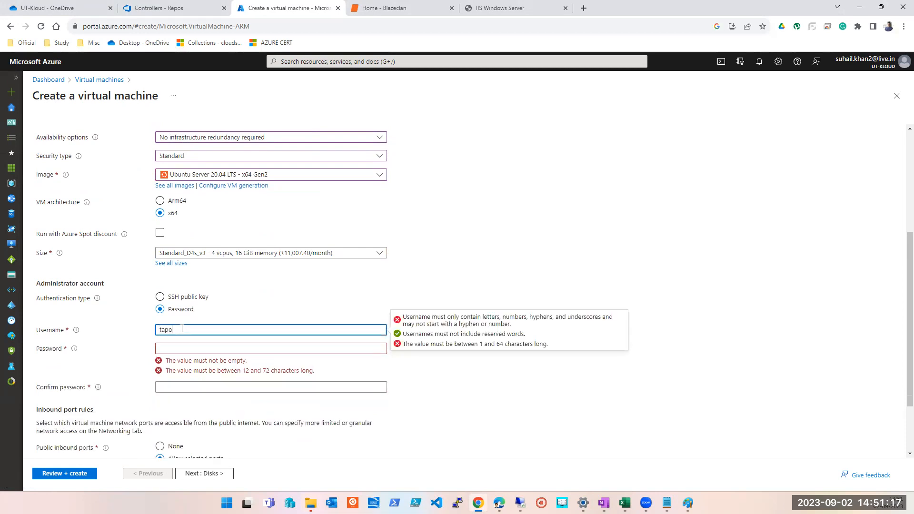
pyautogui.press('Tab')
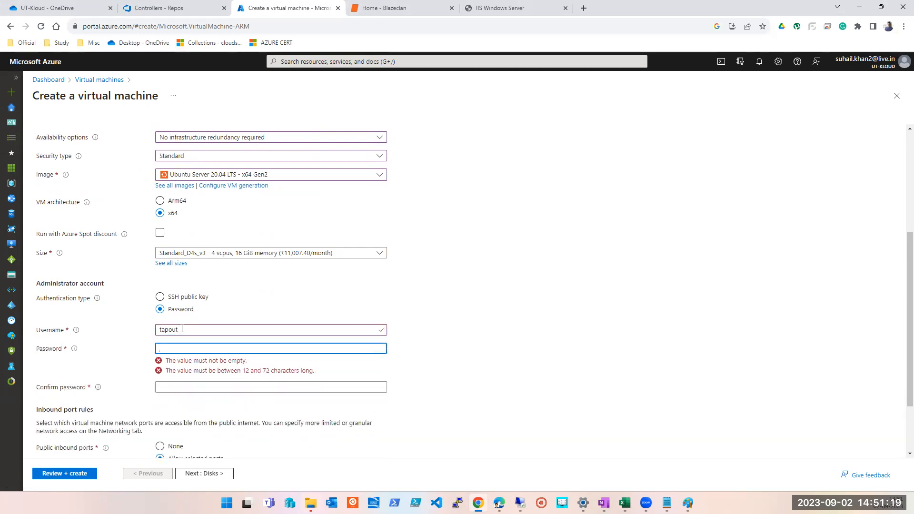
pyautogui.write('•••••••••••••')
pyautogui.press('Tab')
pyautogui.write('••••••••••')
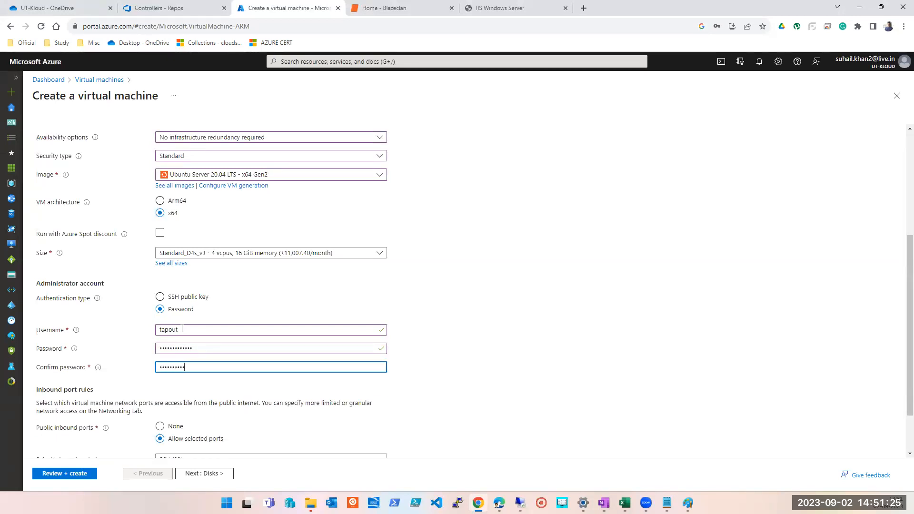
pyautogui.scroll(-2, 267, 352)
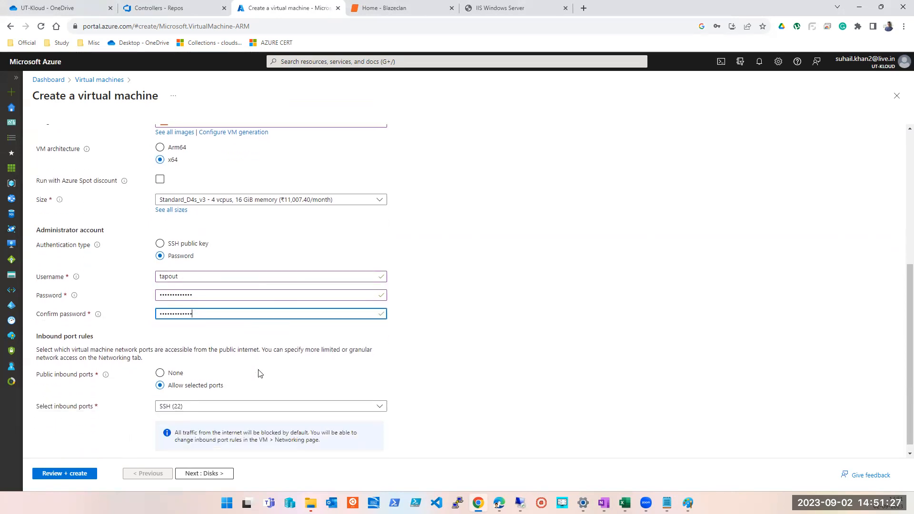
# Validate the virtual machine configuration and review its price, disk, networking and management summary.
pyautogui.click(64, 473)
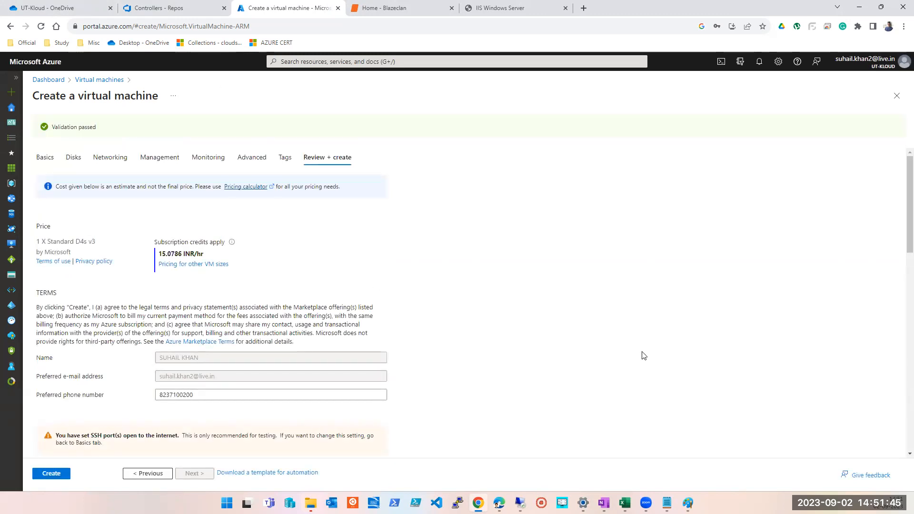
pyautogui.scroll(-6, 643, 355)
pyautogui.scroll(-7, 643, 355)
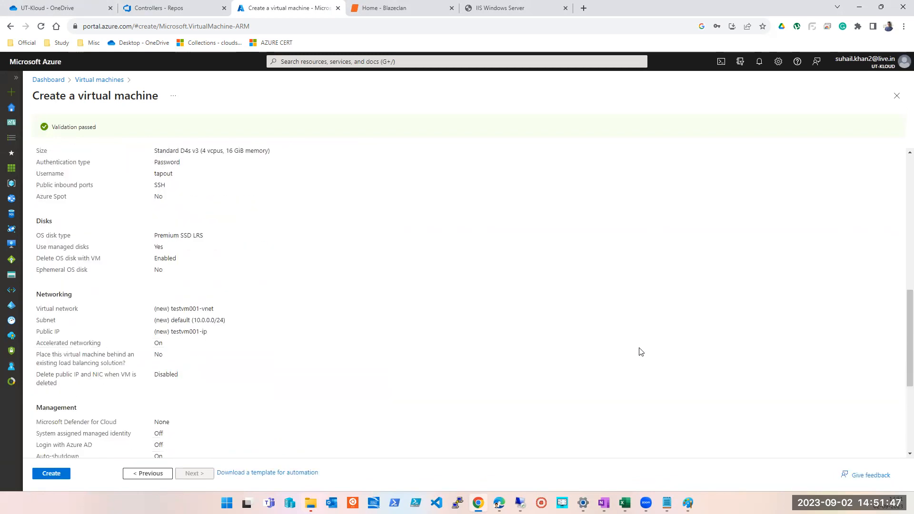
pyautogui.scroll(12, 641, 351)
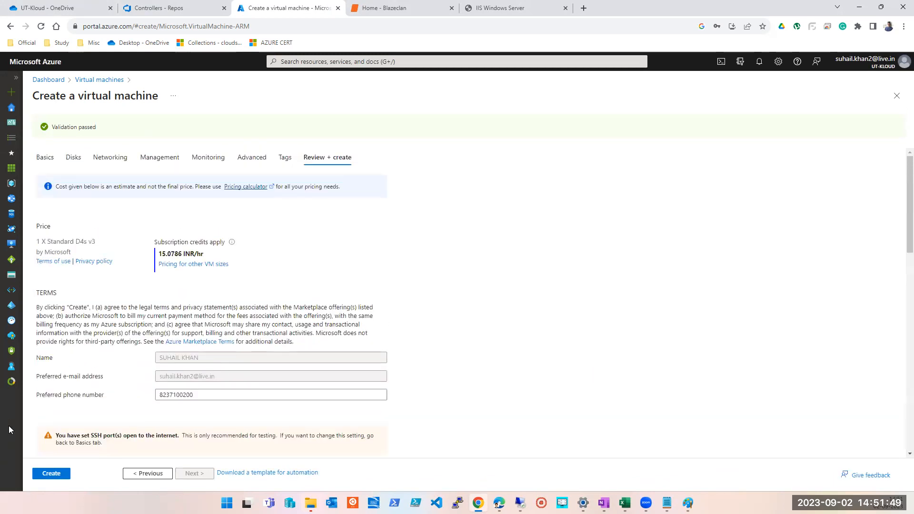
# Create the validated virtual machine and open a duplicate of the portal page in a second browser tab.
pyautogui.click(51, 474)
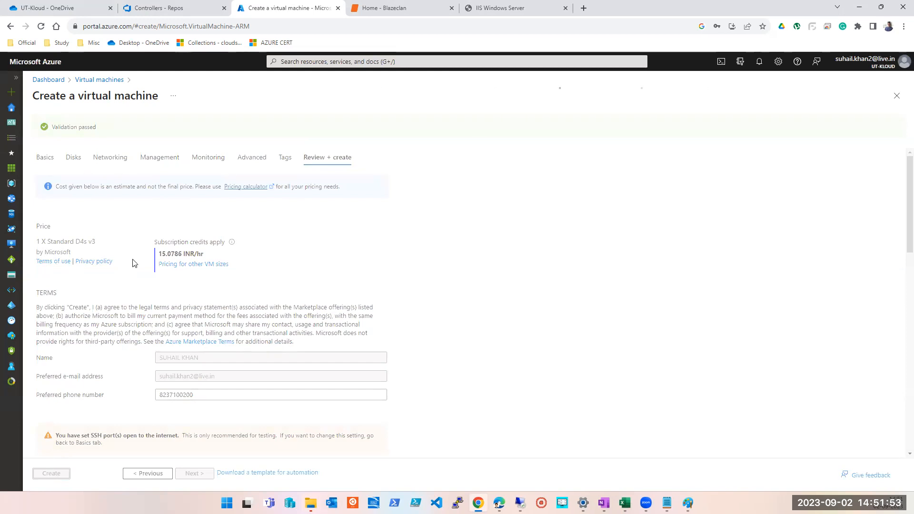
pyautogui.rightClick(304, 8)
pyautogui.press('Escape')
pyautogui.click(373, 25)
pyautogui.hotkey('alt', 'Return')
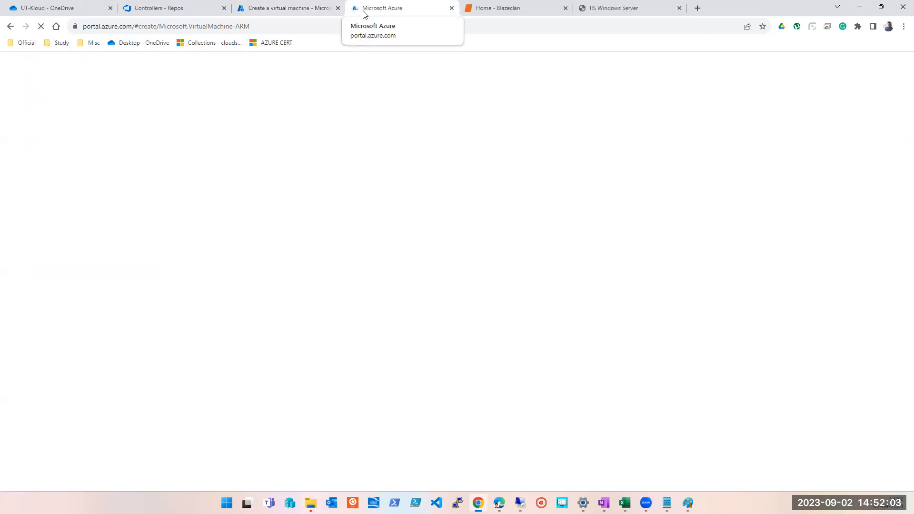
pyautogui.click(281, 9)
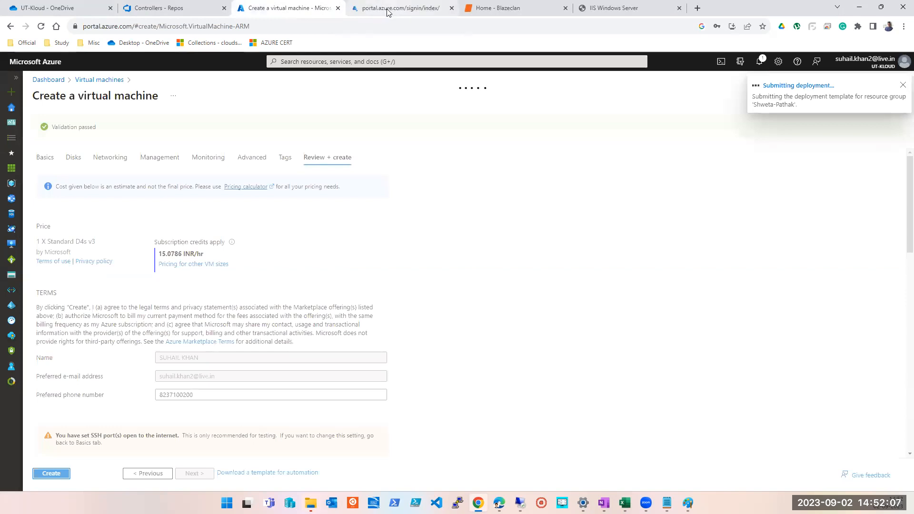
pyautogui.click(385, 9)
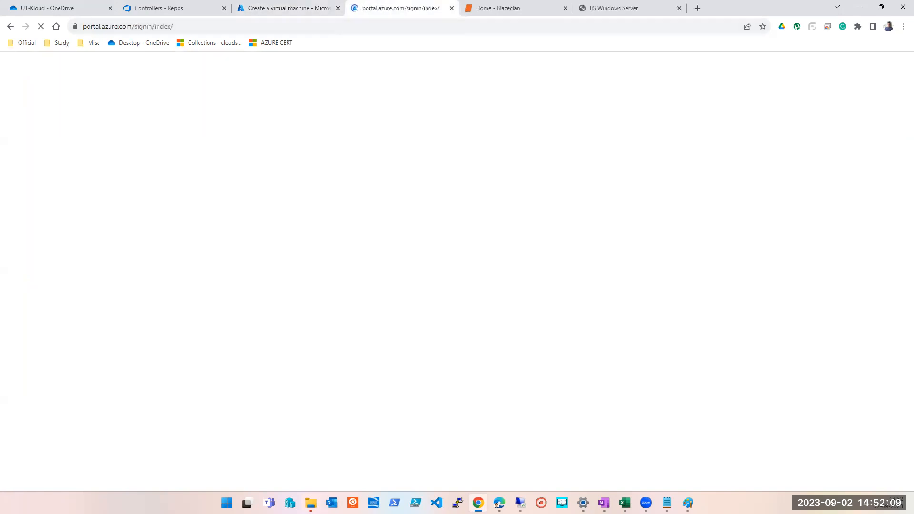
pyautogui.hotkey('alt', 'Tab')
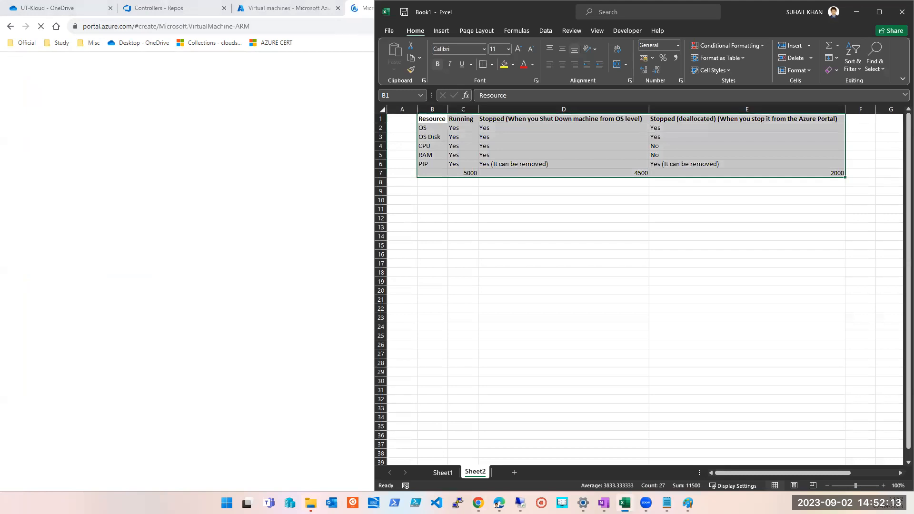
pyautogui.hotkey('alt', 'Tab')
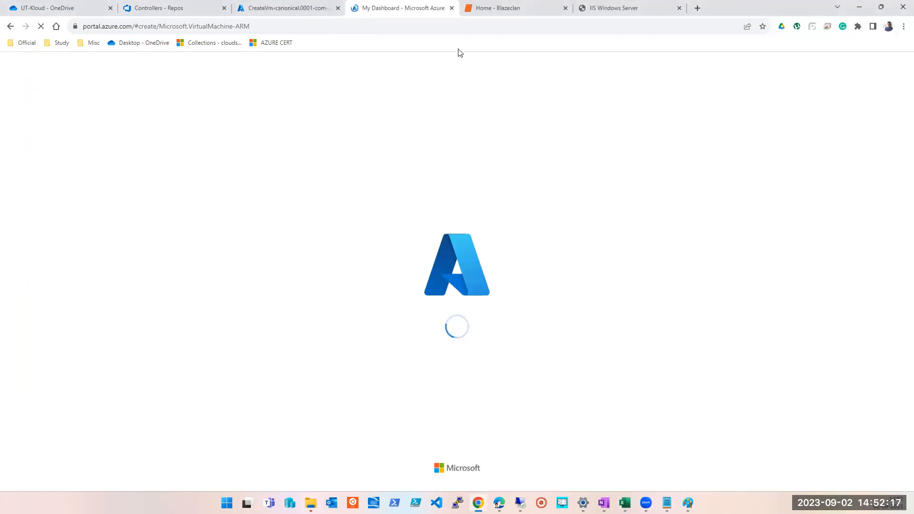
pyautogui.click(285, 6)
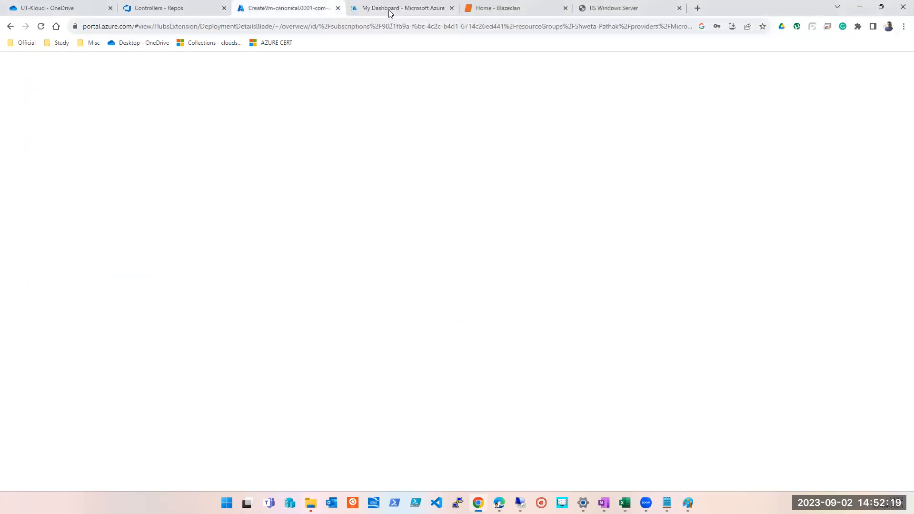
# Open the Virtual machines list in the duplicated portal tab and refresh it.
pyautogui.click(390, 13)
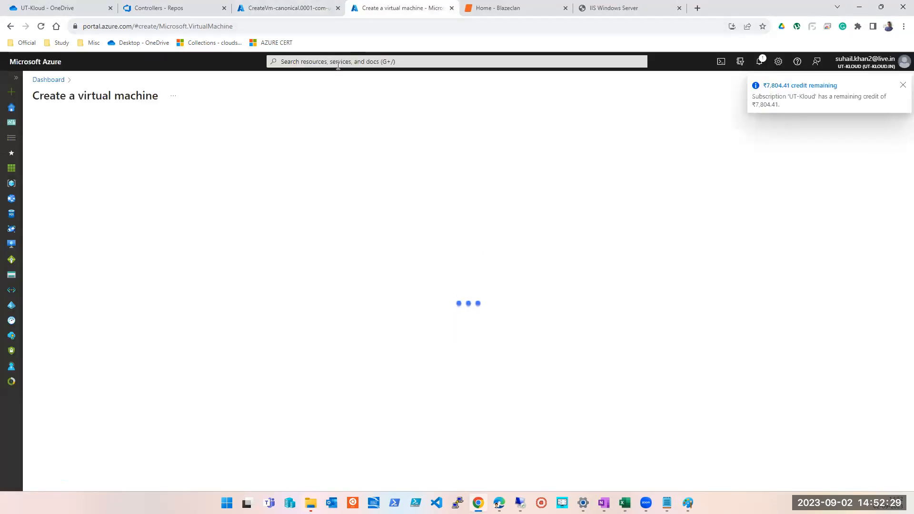
pyautogui.click(361, 61)
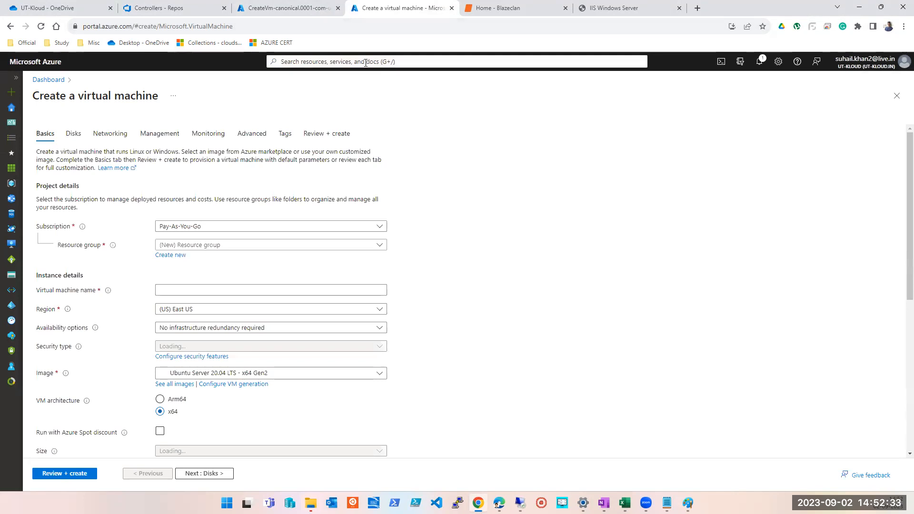
pyautogui.click(374, 60)
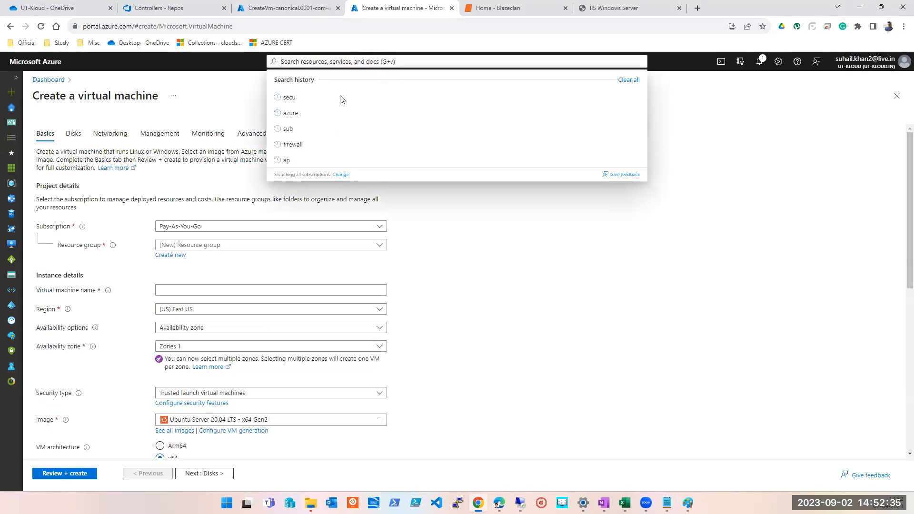
pyautogui.click(299, 201)
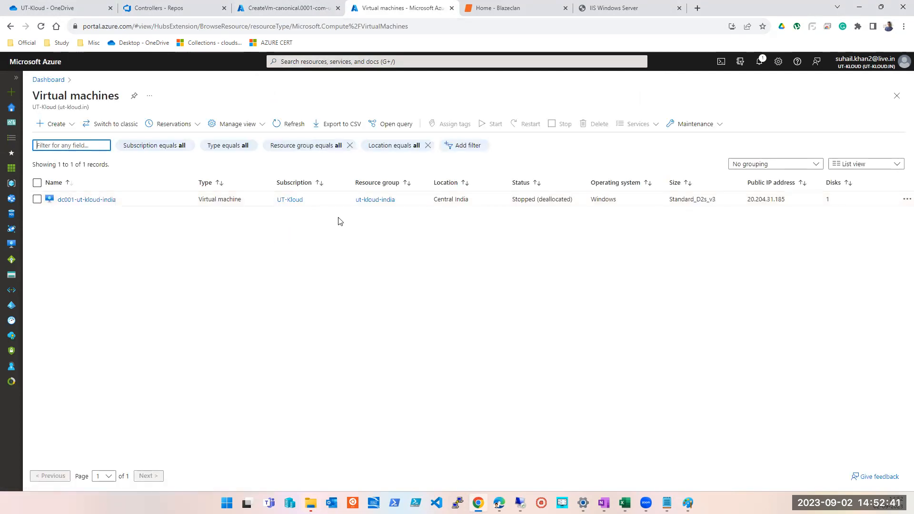
pyautogui.click(280, 124)
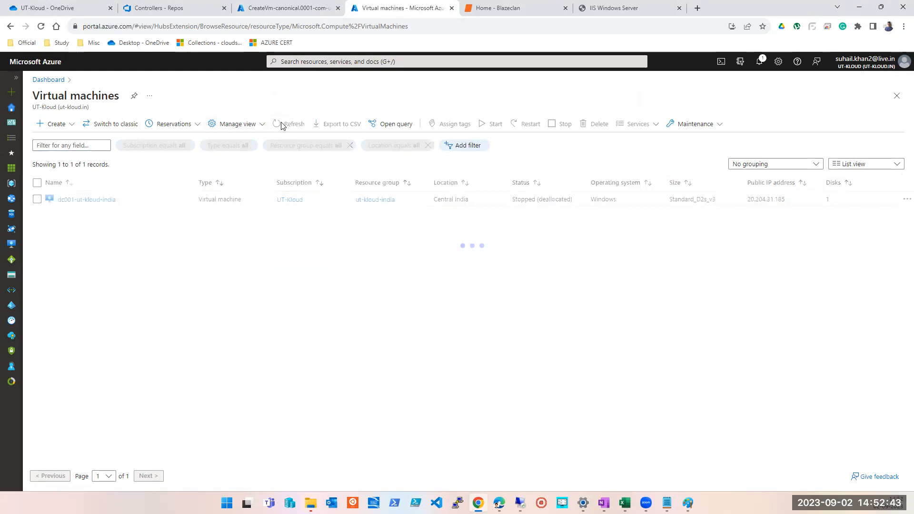
# Check the deployment progress of testvm001 and open its resource group in a new browser tab.
pyautogui.click(265, 8)
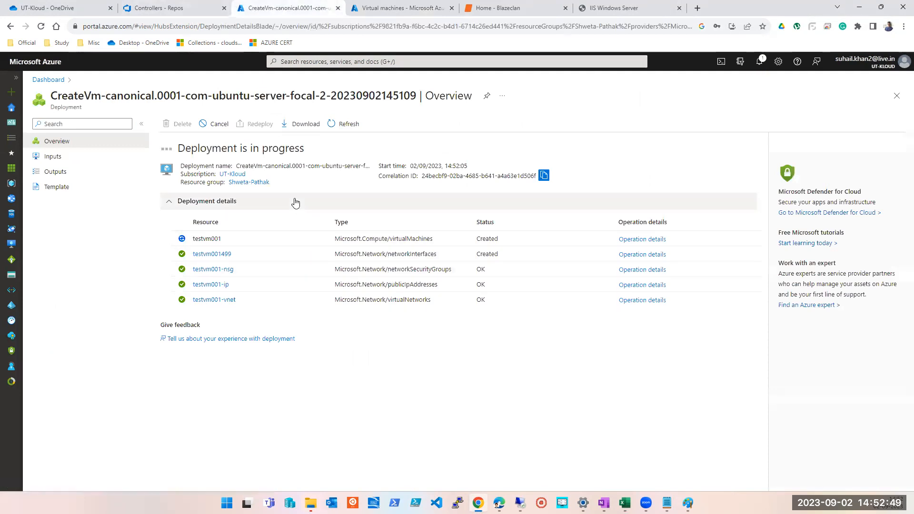
pyautogui.rightClick(251, 188)
pyautogui.click(266, 195)
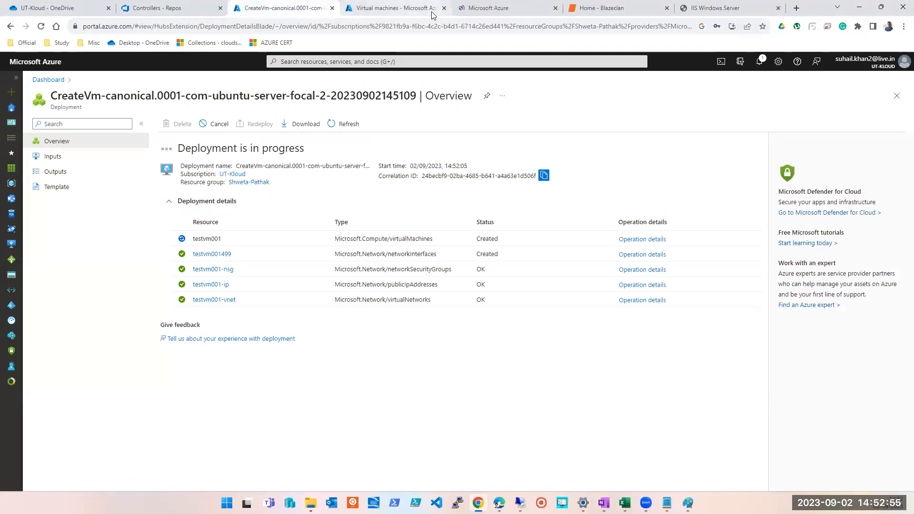
pyautogui.click(468, 11)
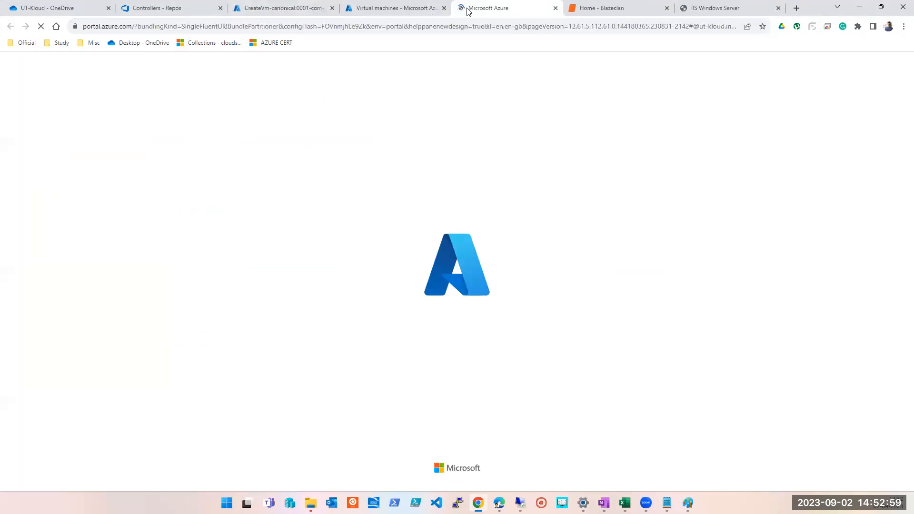
# Copy testvm001's Creating status from the refreshed virtual machines list into cell F1 of Sheet2 in Excel.
pyautogui.click(359, 8)
pyautogui.click(285, 125)
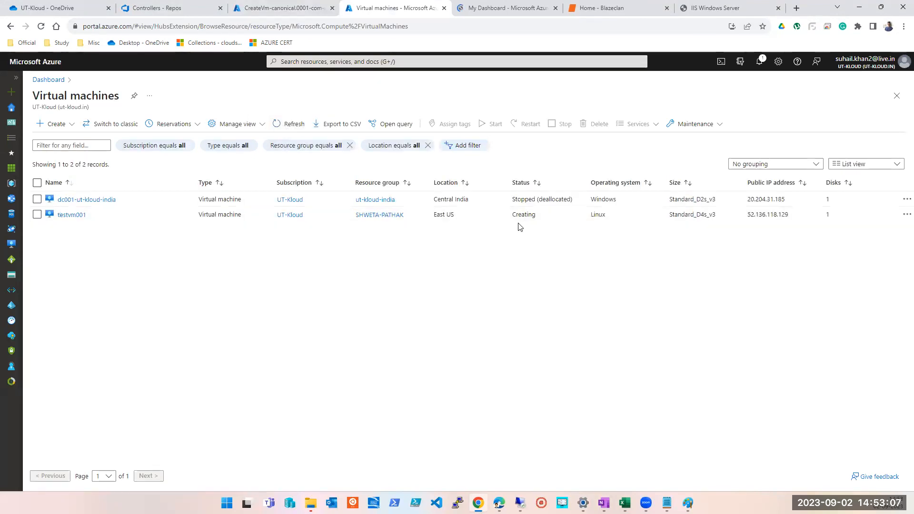
pyautogui.doubleClick(521, 214)
pyautogui.hotkey('ctrl', 'c')
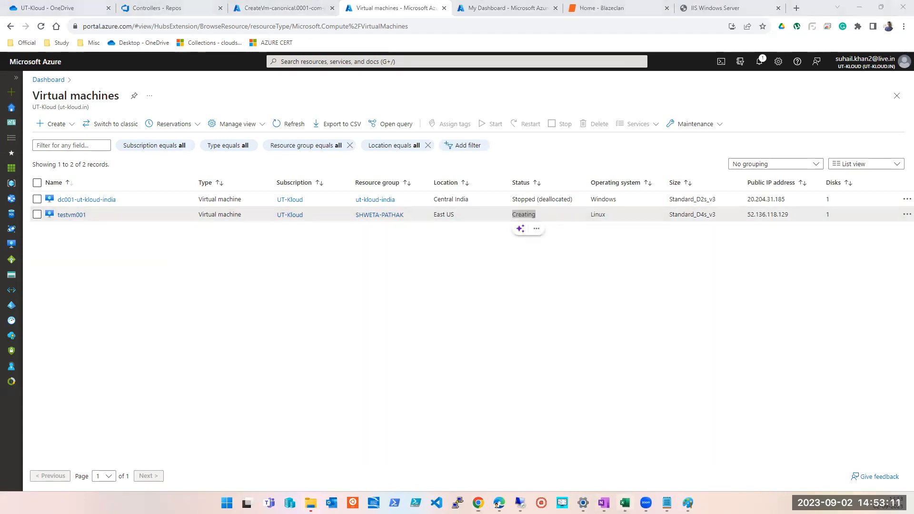
pyautogui.click(624, 502)
pyautogui.click(727, 264)
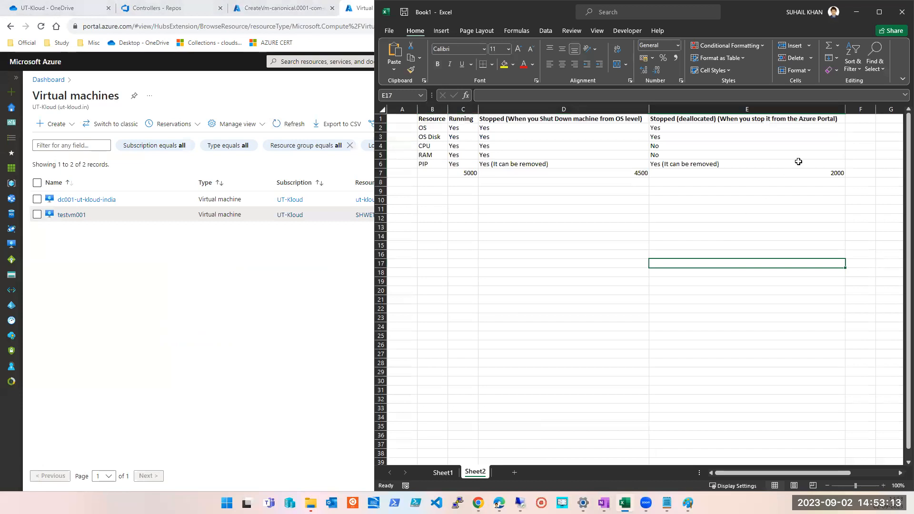
pyautogui.doubleClick(859, 117)
pyautogui.hotkey('ctrl', 'v')
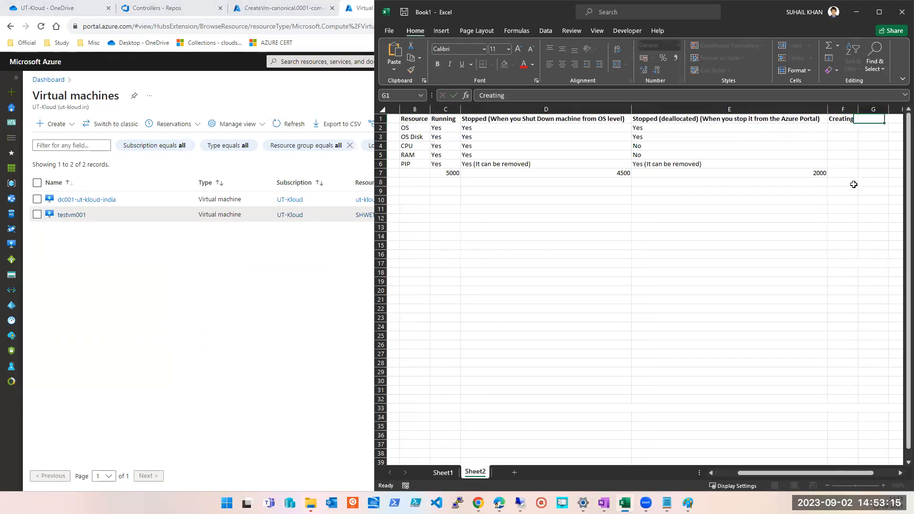
pyautogui.press('Tab')
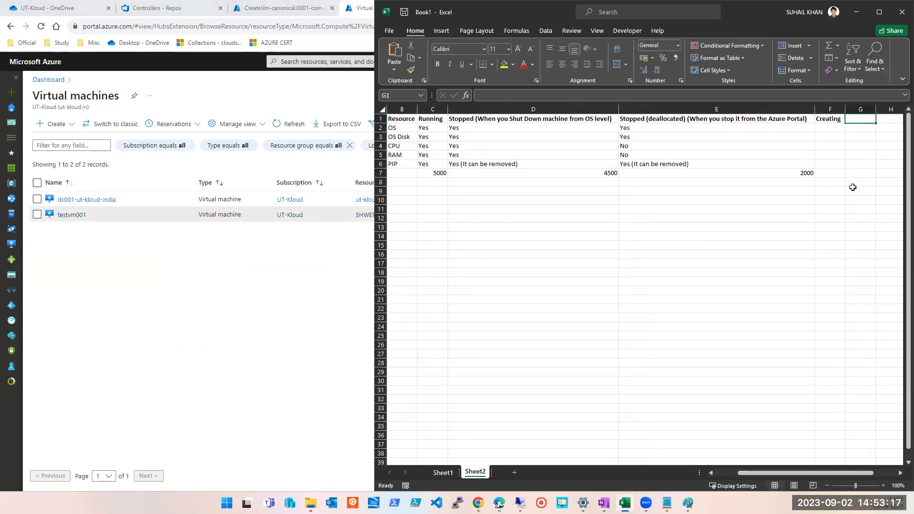
# Enter the heading Restarting in cell G1 and fit the widths of columns F and G to their text.
pyautogui.write('Restart')
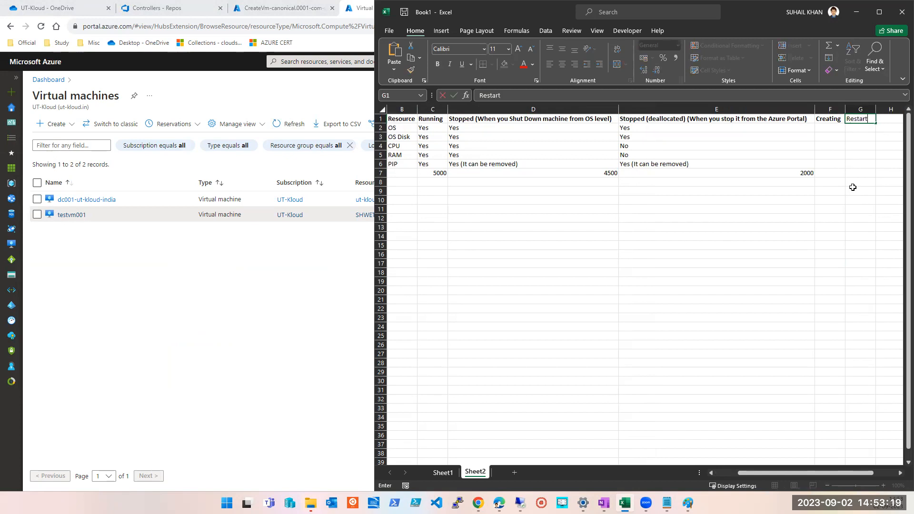
pyautogui.write('ing')
pyautogui.press('Tab')
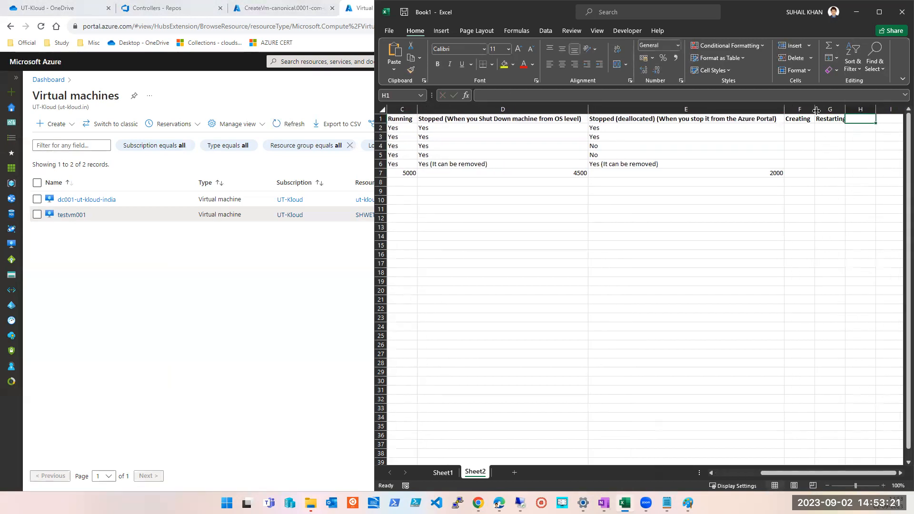
pyautogui.doubleClick(843, 109)
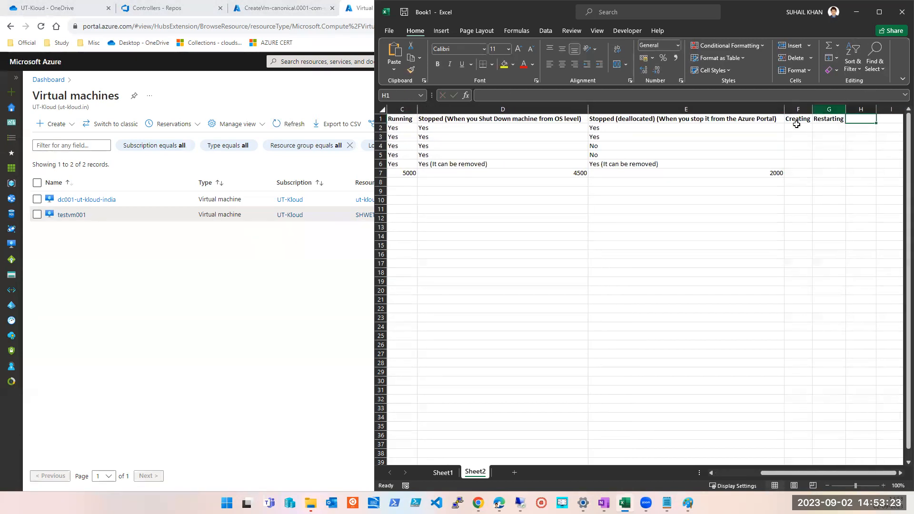
# Review the state headings in row 1 and compare the two Stopped columns across D1:E7.
pyautogui.click(691, 121)
pyautogui.press('Left')
pyautogui.press('Left')
pyautogui.press('Left')
pyautogui.press('Left')
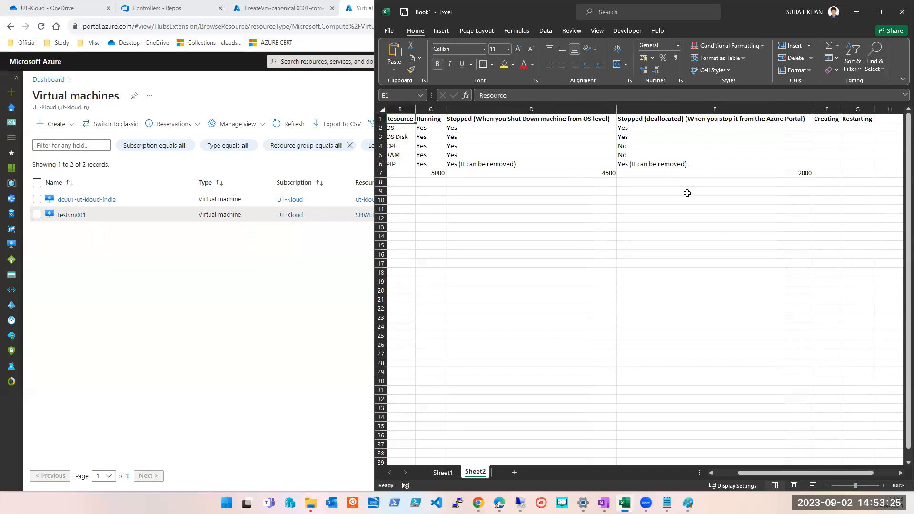
pyautogui.press('Right')
pyautogui.press('Right')
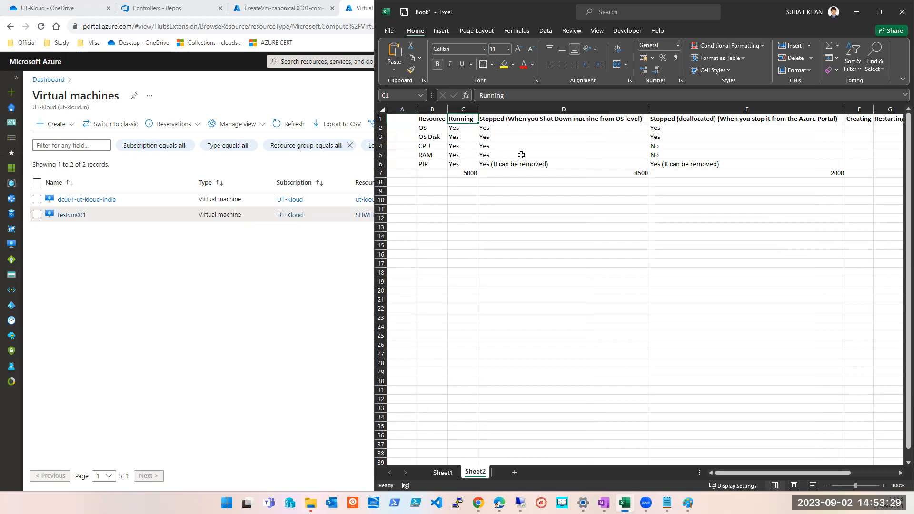
pyautogui.moveTo(526, 119); pyautogui.dragTo(750, 175)
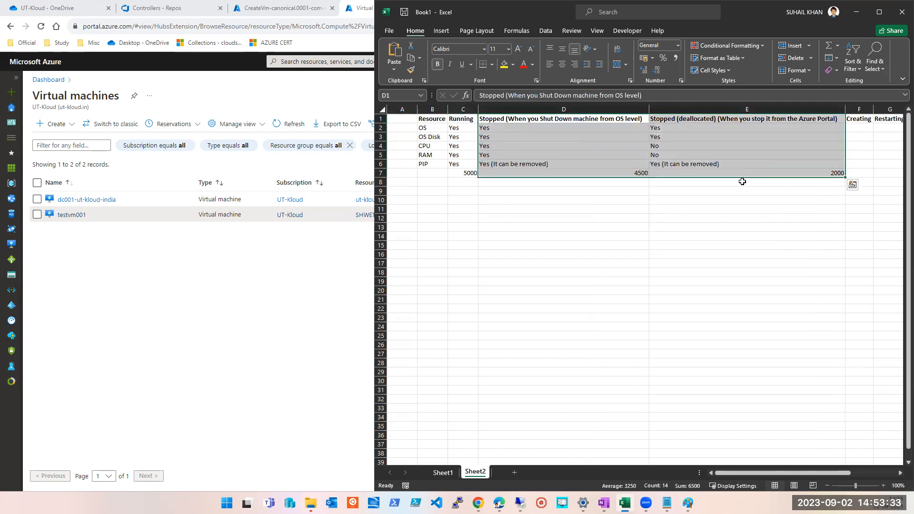
pyautogui.click(538, 193)
# Return to the Azure portal, refresh the virtual machines list and restart testvm001.
pyautogui.click(138, 306)
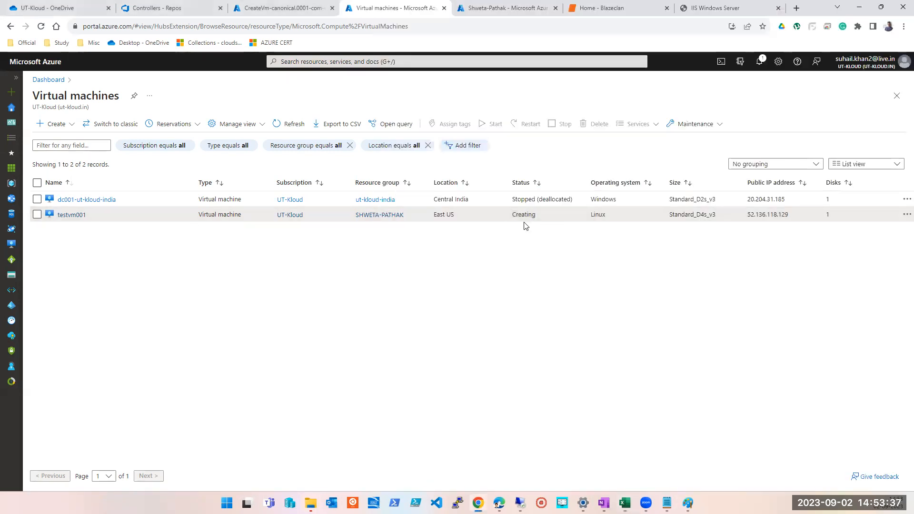
pyautogui.click(292, 124)
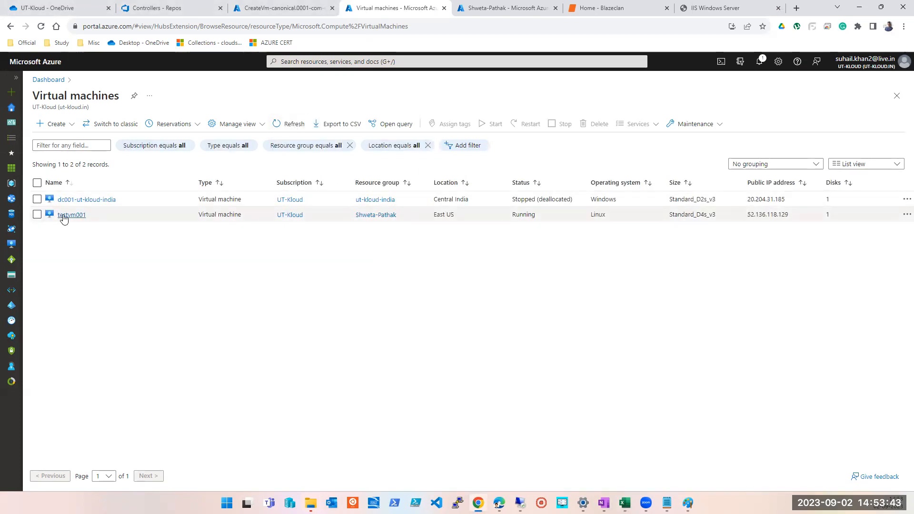
pyautogui.click(37, 215)
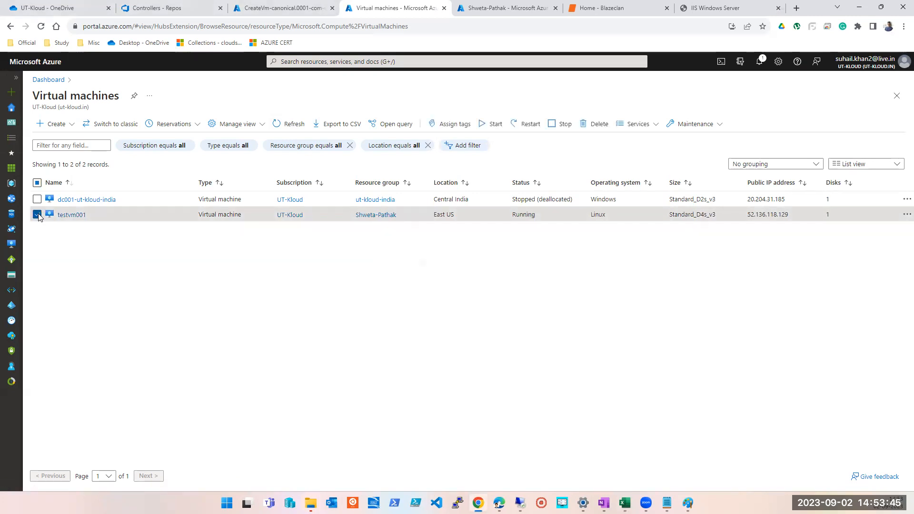
pyautogui.click(528, 125)
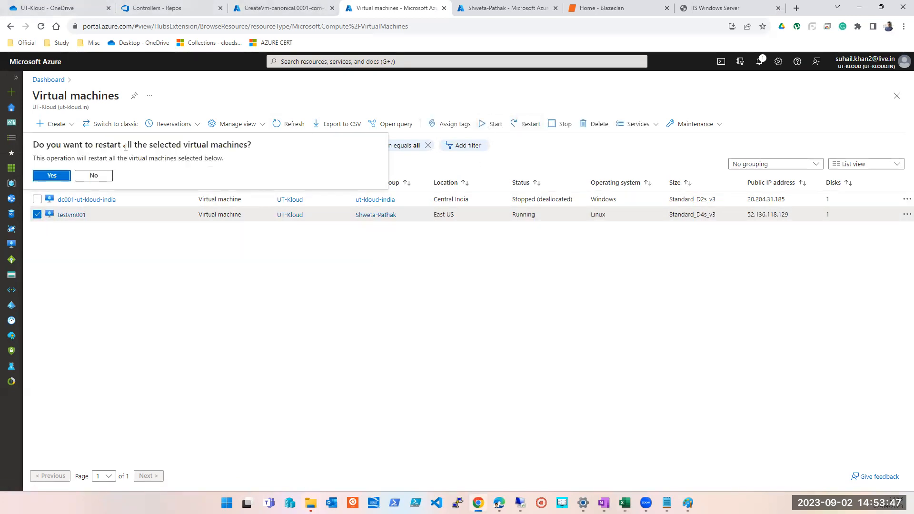
pyautogui.click(51, 175)
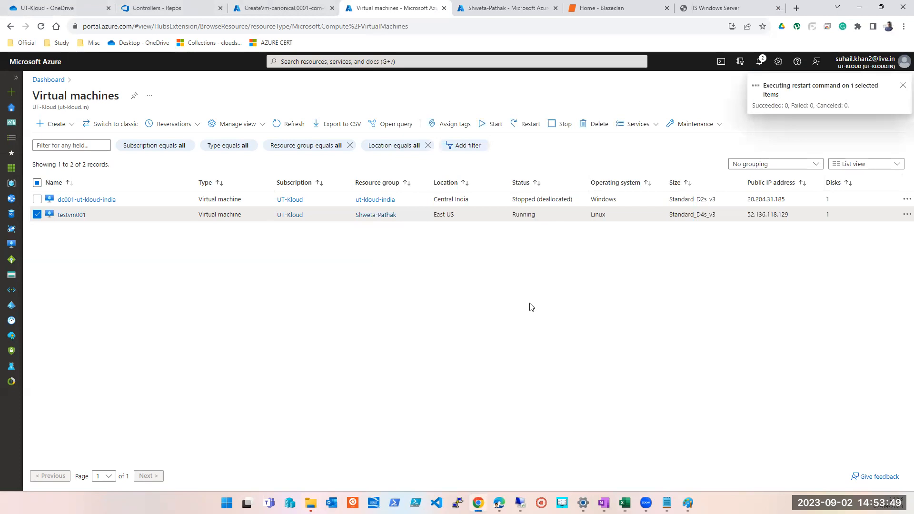
# Refresh the virtual machines list repeatedly to check testvm001's status during the restart.
pyautogui.click(278, 129)
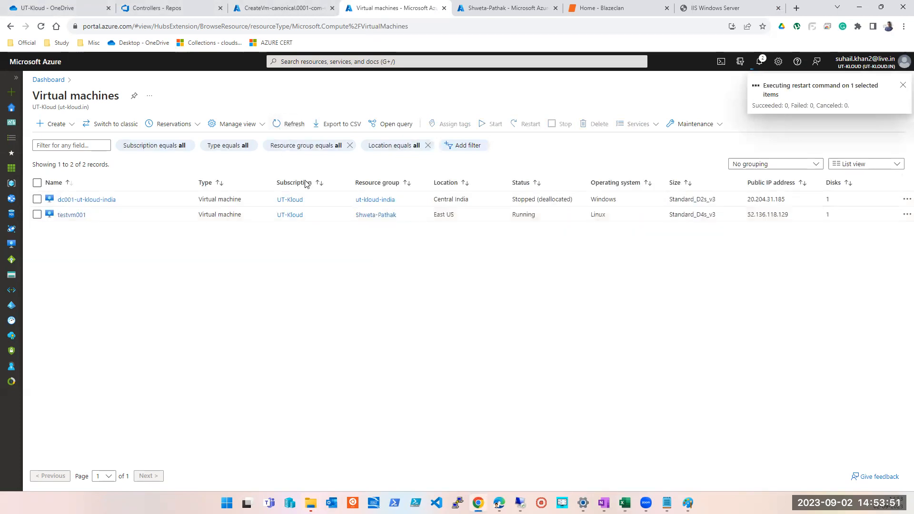
pyautogui.click(278, 131)
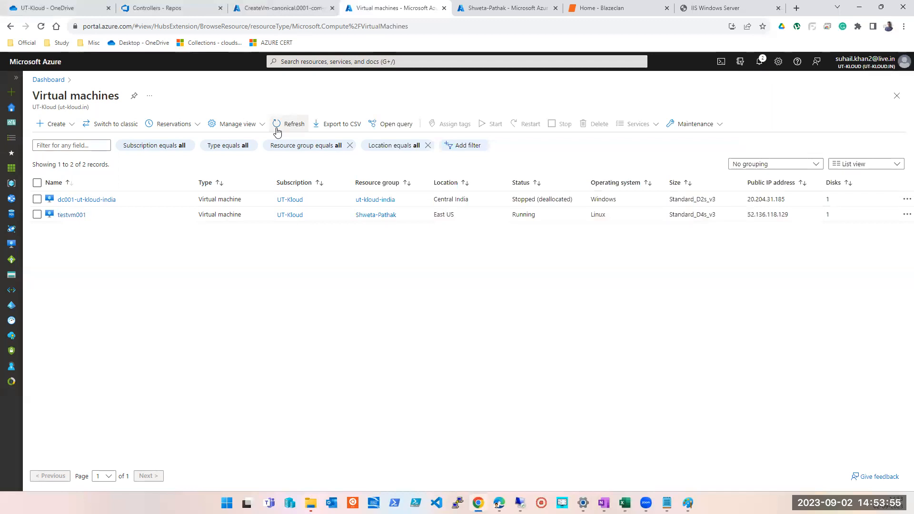
pyautogui.click(277, 132)
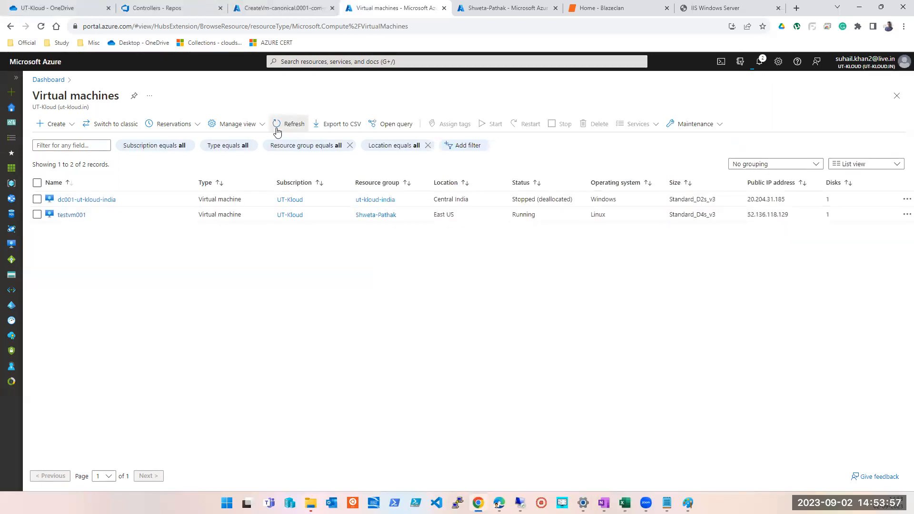
pyautogui.click(277, 131)
pyautogui.click(150, 197)
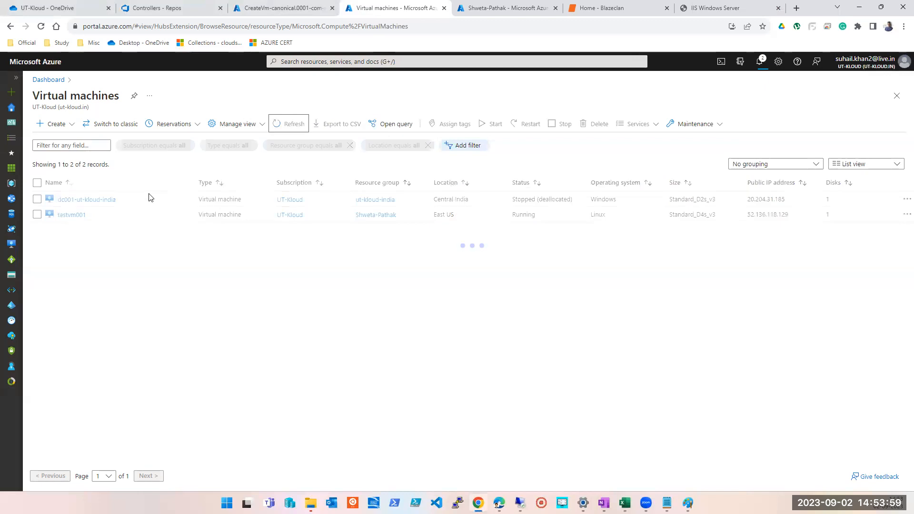
# Keep refreshing the virtual machines list to monitor the status of testvm001.
pyautogui.click(291, 124)
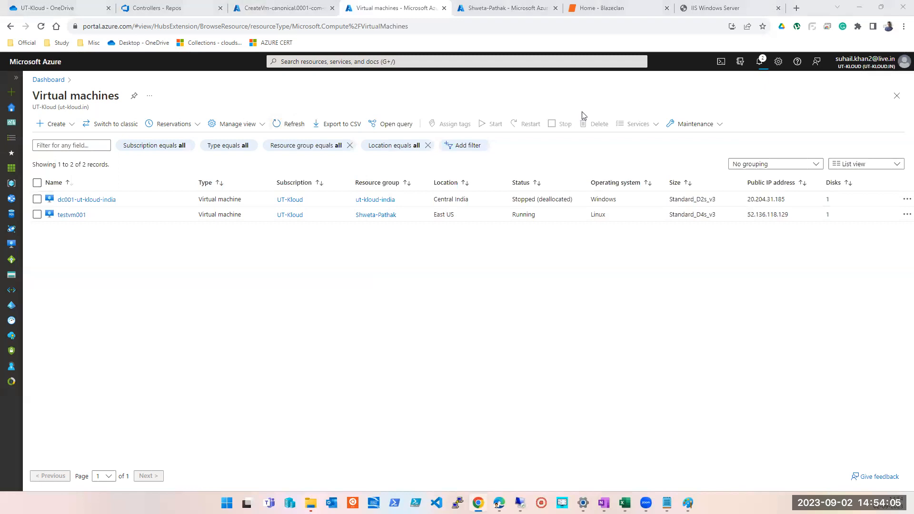
pyautogui.click(291, 124)
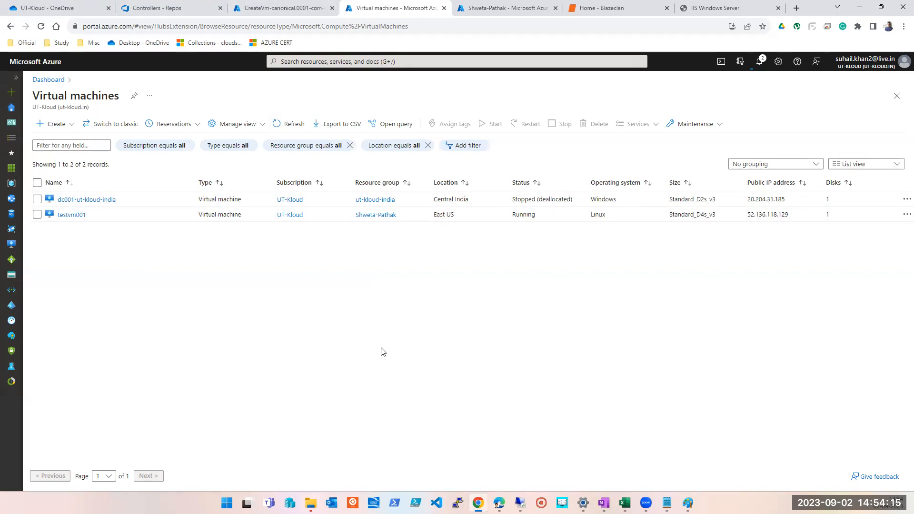
pyautogui.click(279, 129)
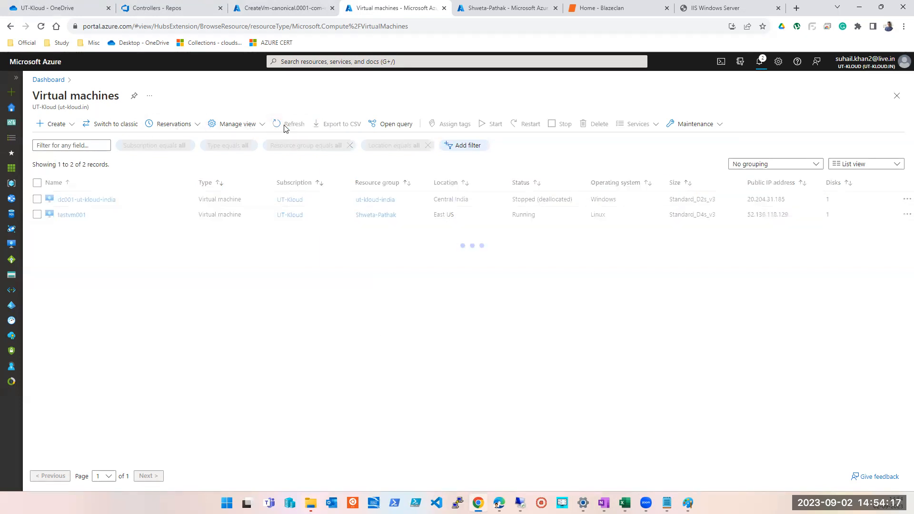
pyautogui.click(286, 128)
pyautogui.click(284, 127)
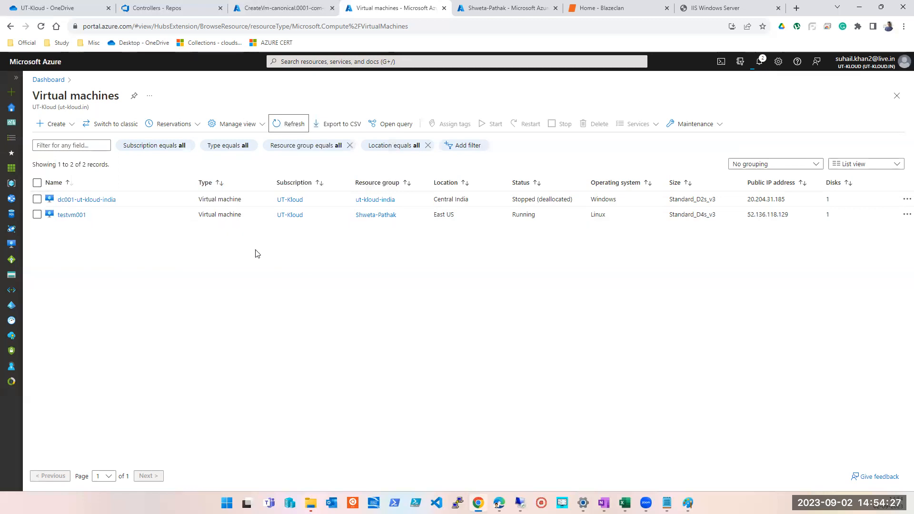
# Open testvm001's resource group and delete all of its resources, entering delete as the confirmation text.
pyautogui.click(383, 217)
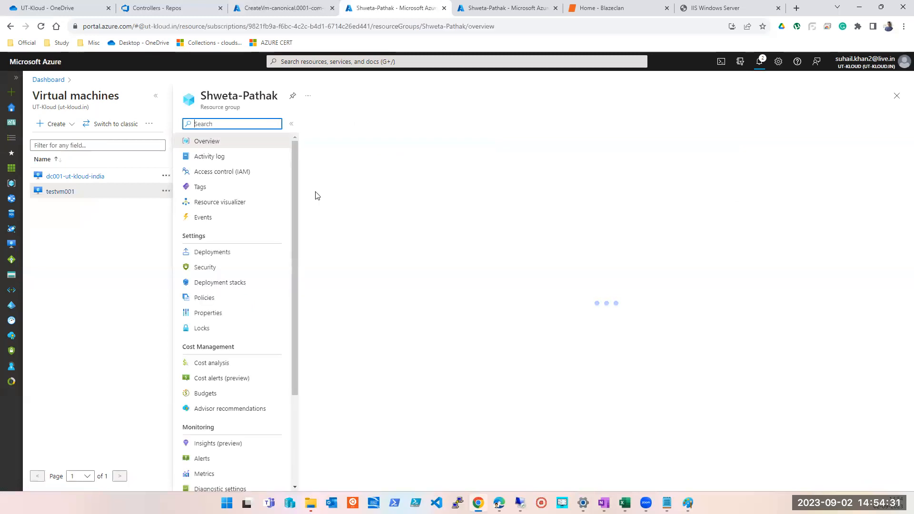
pyautogui.click(157, 97)
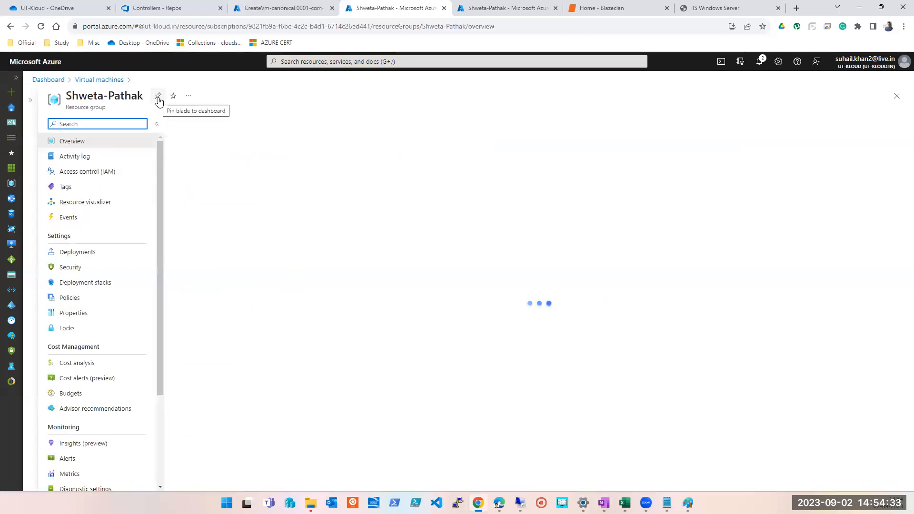
pyautogui.click(185, 273)
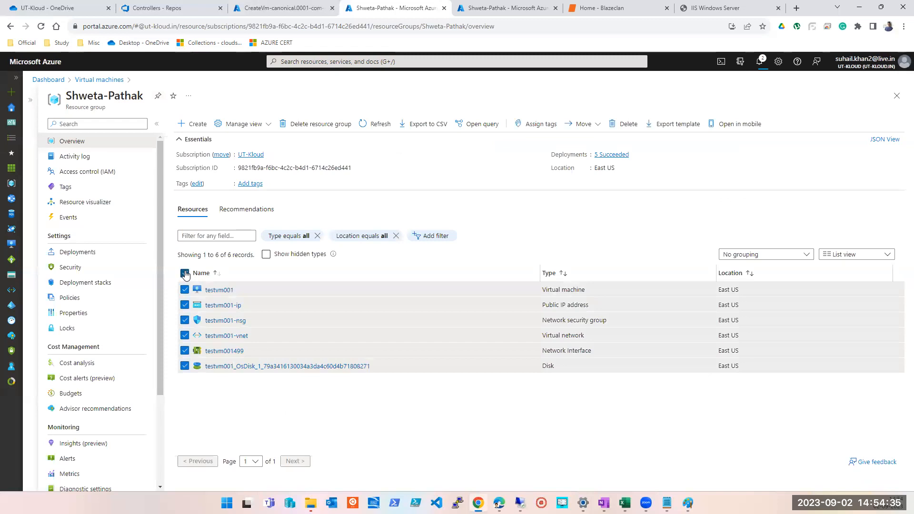
pyautogui.click(624, 125)
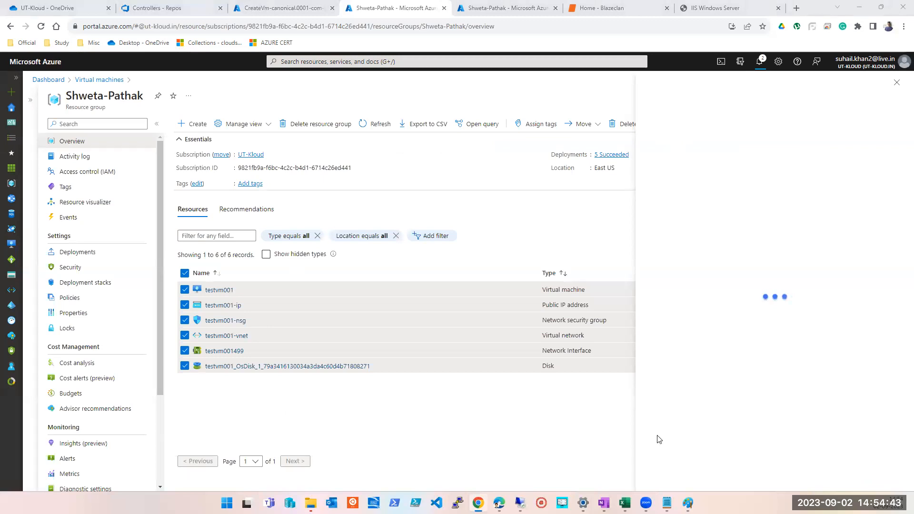
pyautogui.doubleClick(672, 444)
pyautogui.hotkey('ctrl', 'c')
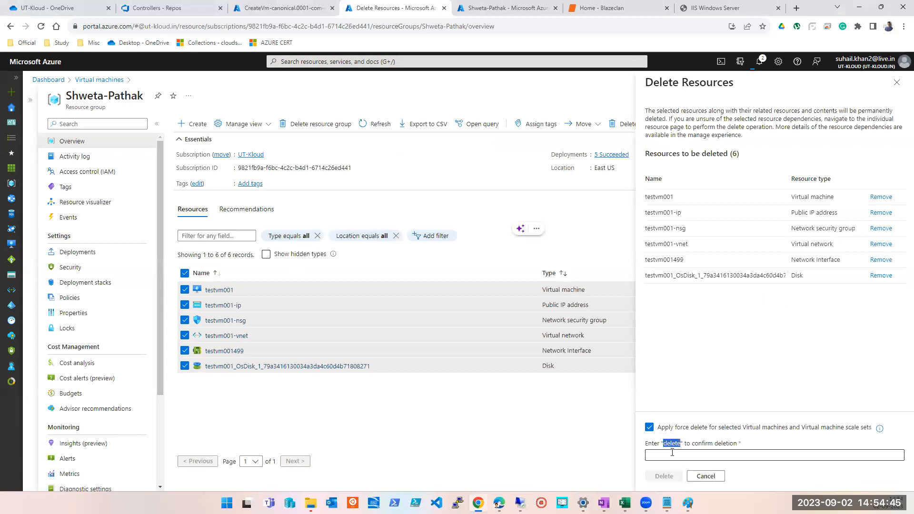
pyautogui.click(671, 455)
pyautogui.hotkey('ctrl', 'v')
pyautogui.click(664, 476)
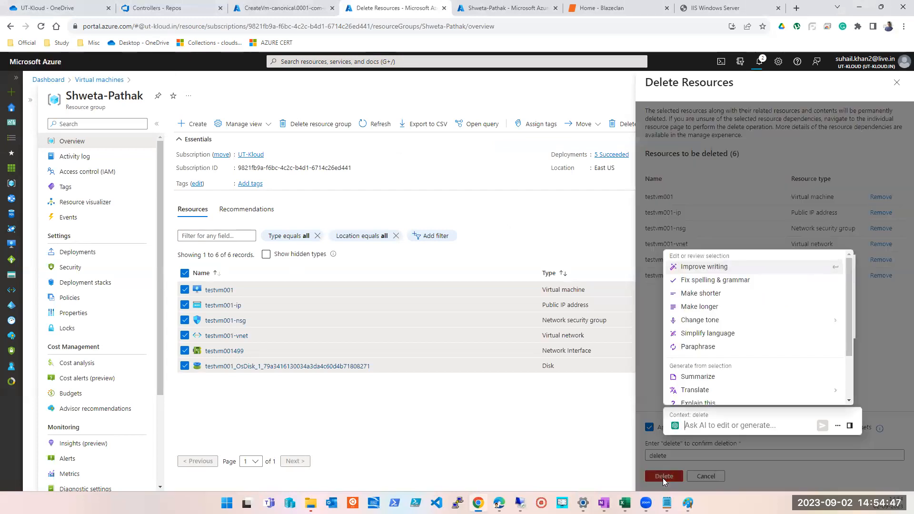
pyautogui.click(771, 319)
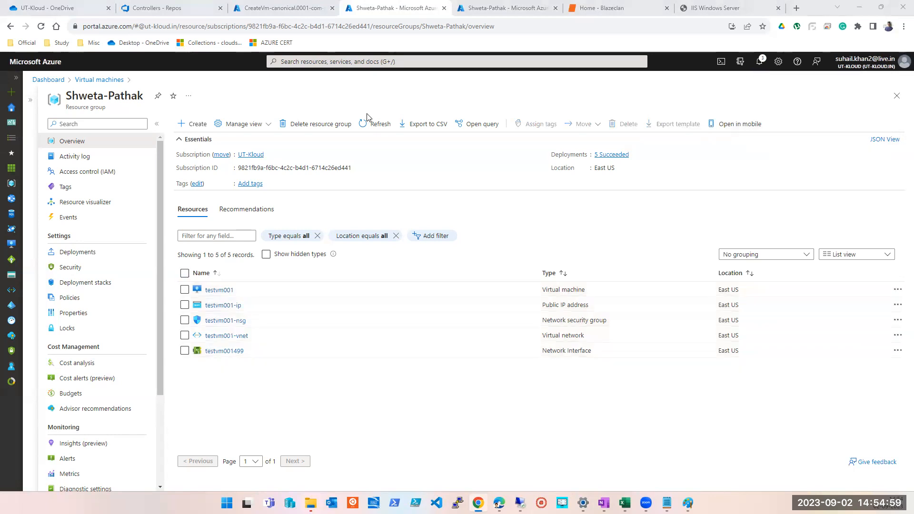
# Go to the virtual machines list from the completed deployment page and start the virtual machine dc001-ut-kloud-india.
pyautogui.click(284, 8)
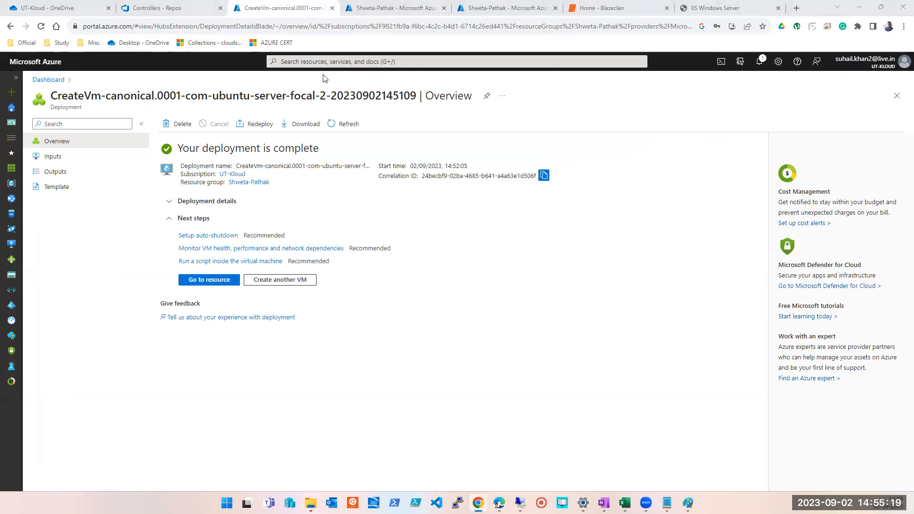
pyautogui.click(332, 61)
pyautogui.click(293, 207)
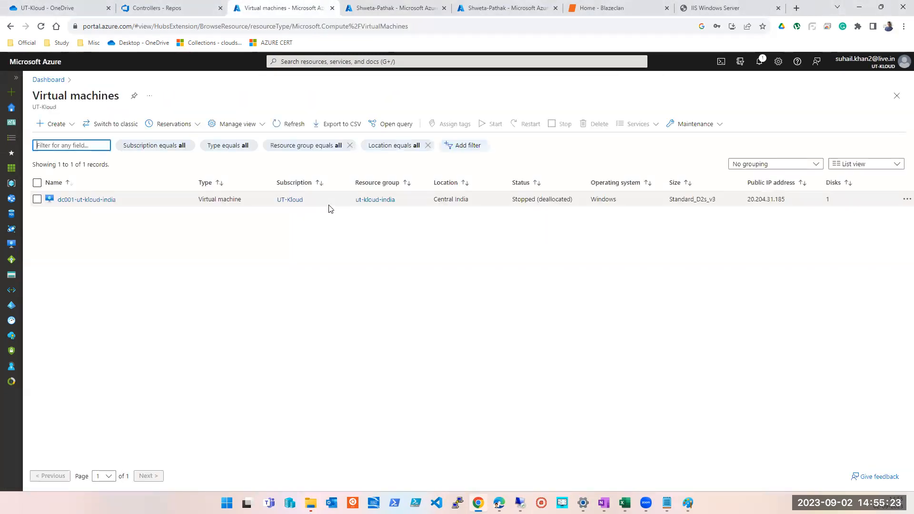
pyautogui.click(85, 200)
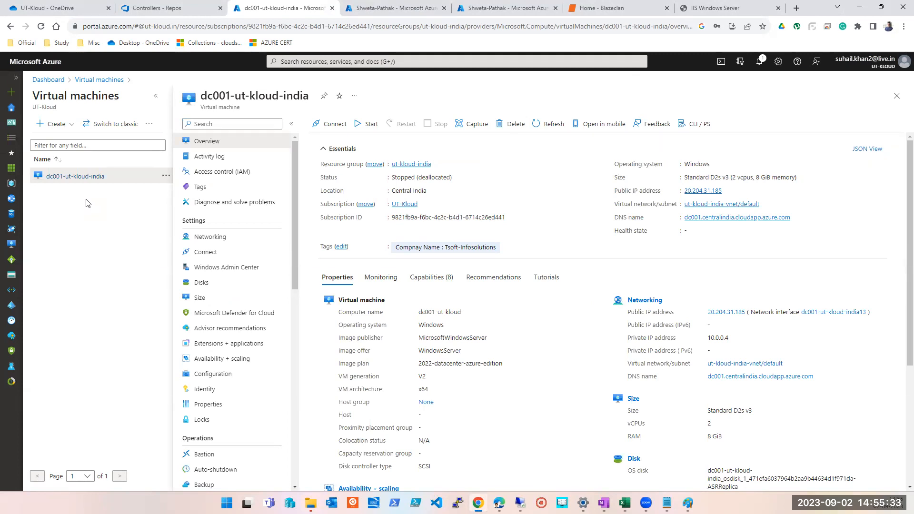
pyautogui.click(155, 96)
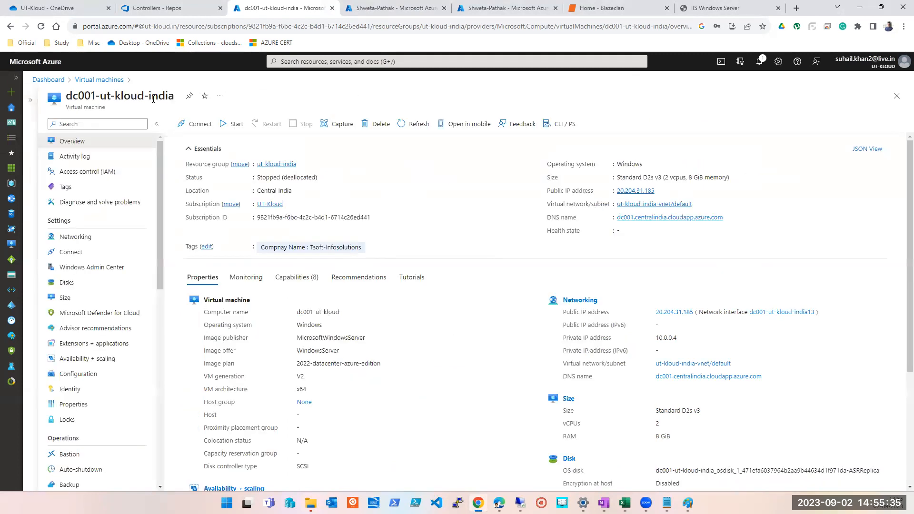
pyautogui.click(231, 122)
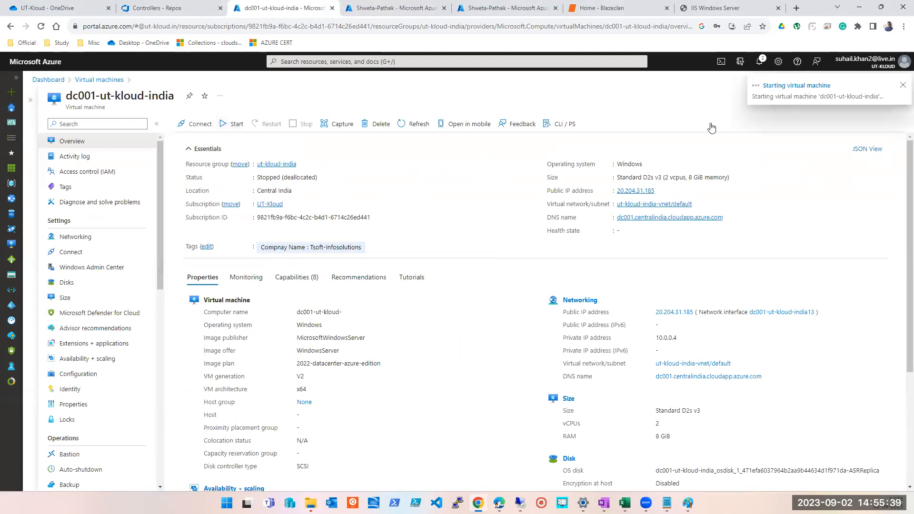
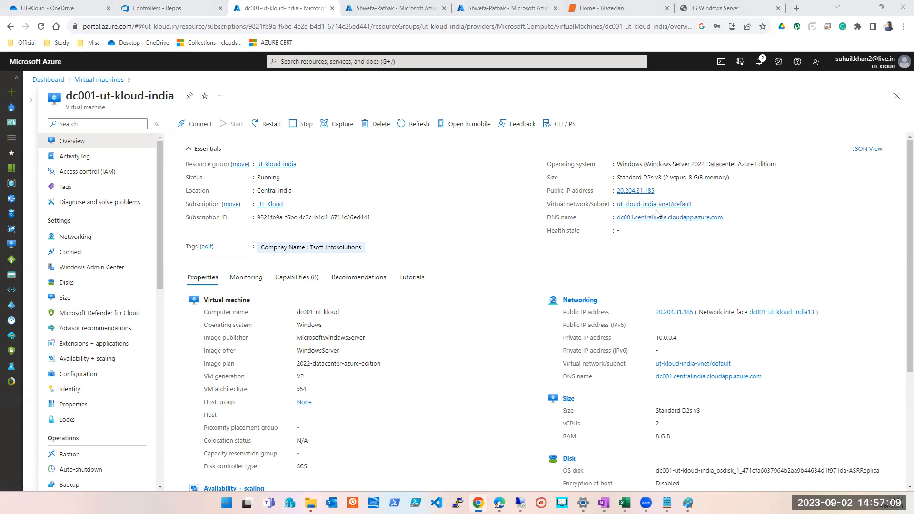
# Show the activity log of dc001-ut-kloud-india for the last 2 weeks.
pyautogui.click(66, 160)
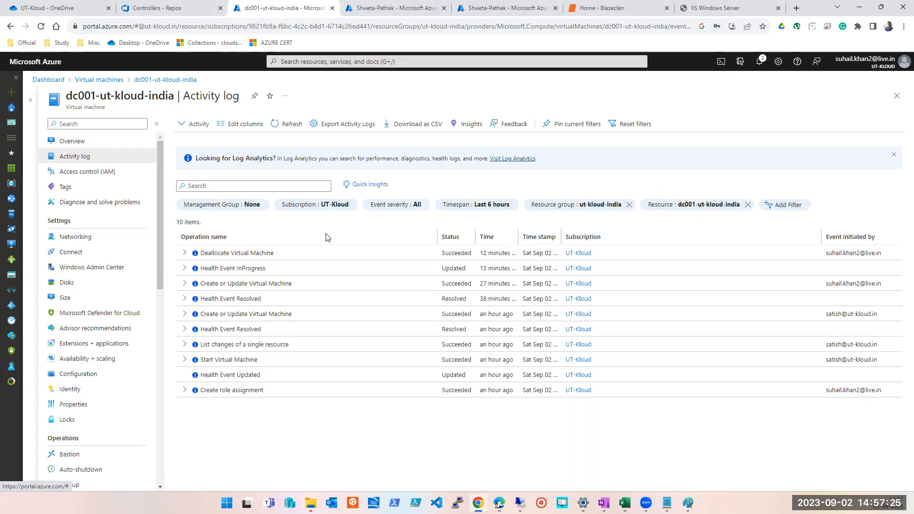
pyautogui.click(491, 204)
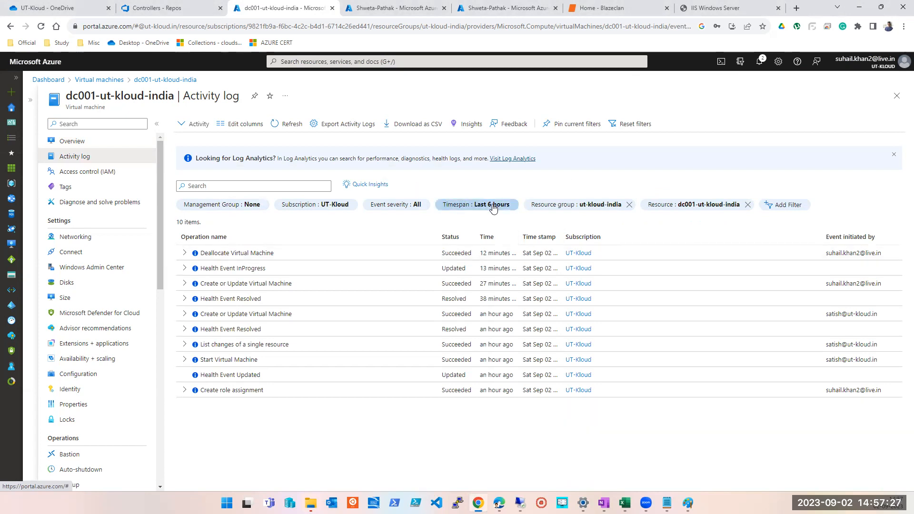
pyautogui.click(478, 291)
pyautogui.click(466, 337)
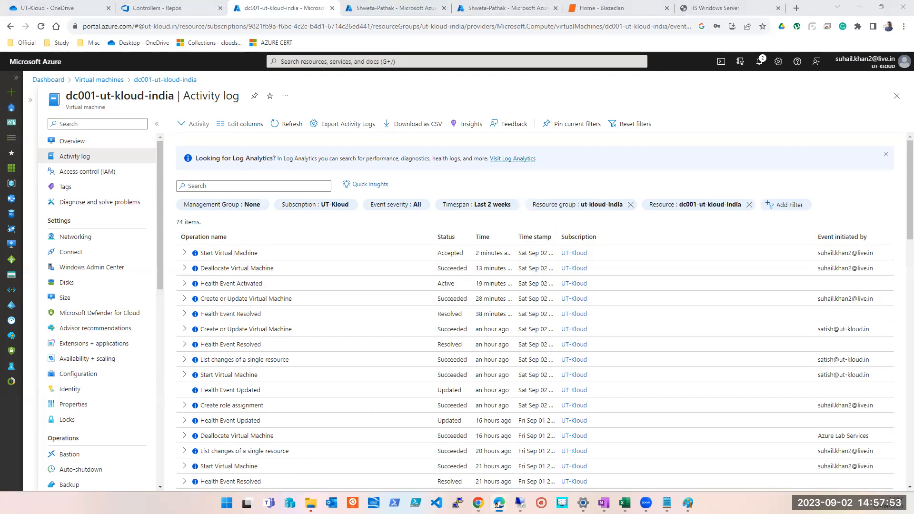
# Examine the sub-events of the latest Deallocate Virtual Machine entry and review who initiated the start and deallocate operations across the log.
pyautogui.click(185, 269)
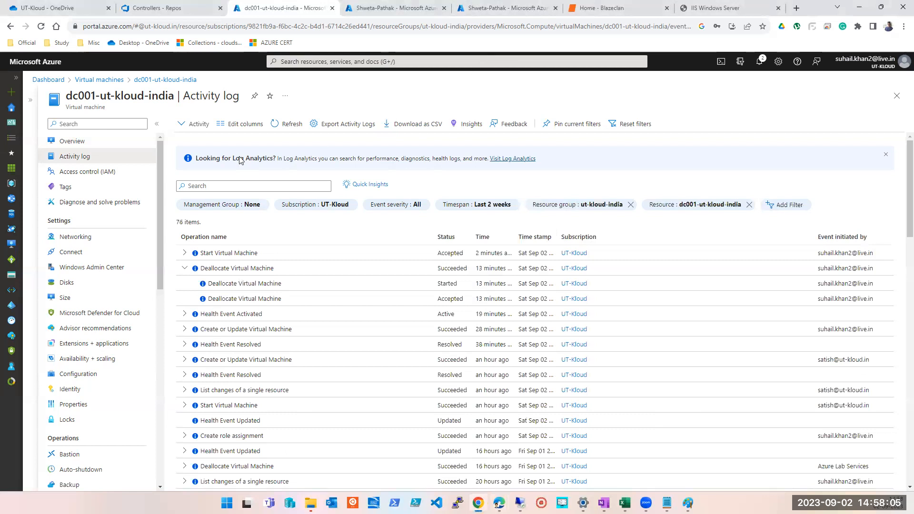
pyautogui.scroll(-15, 247, 469)
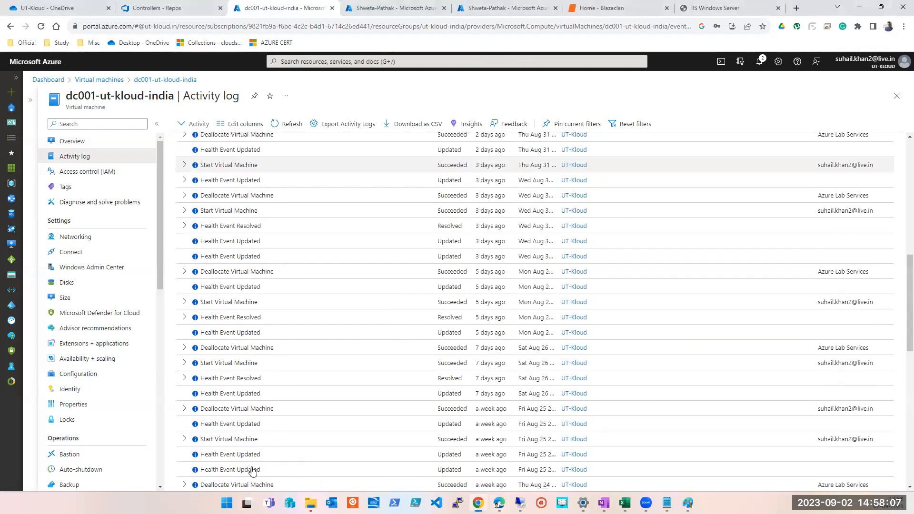
pyautogui.scroll(-1, 252, 475)
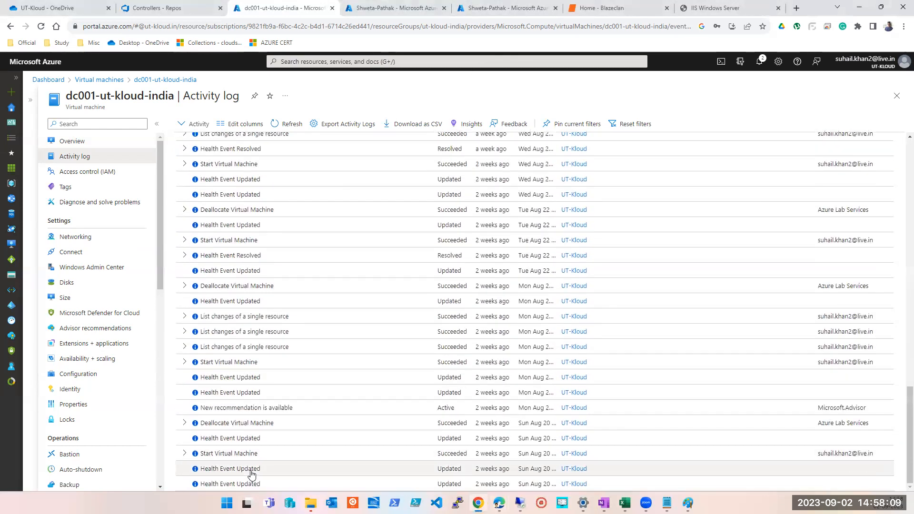
pyautogui.scroll(10, 252, 471)
pyautogui.scroll(-10, 255, 459)
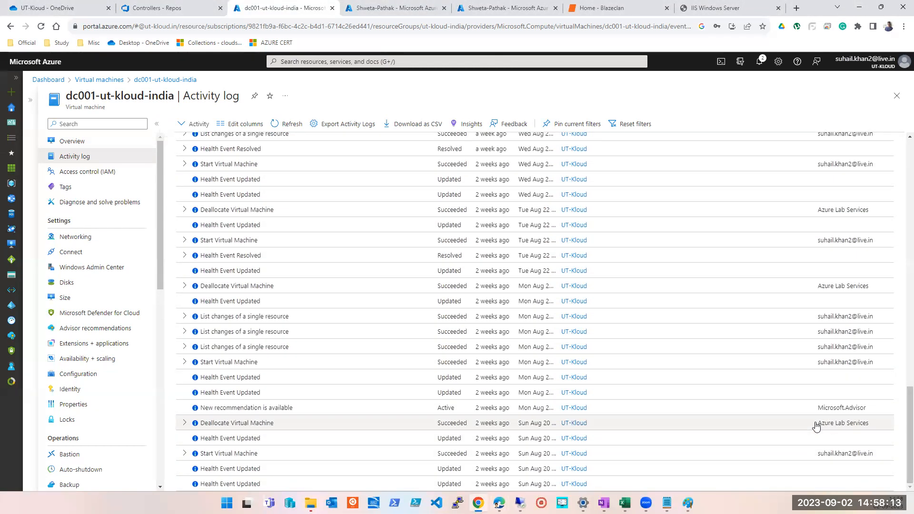
pyautogui.scroll(8, 820, 347)
pyautogui.scroll(10, 821, 348)
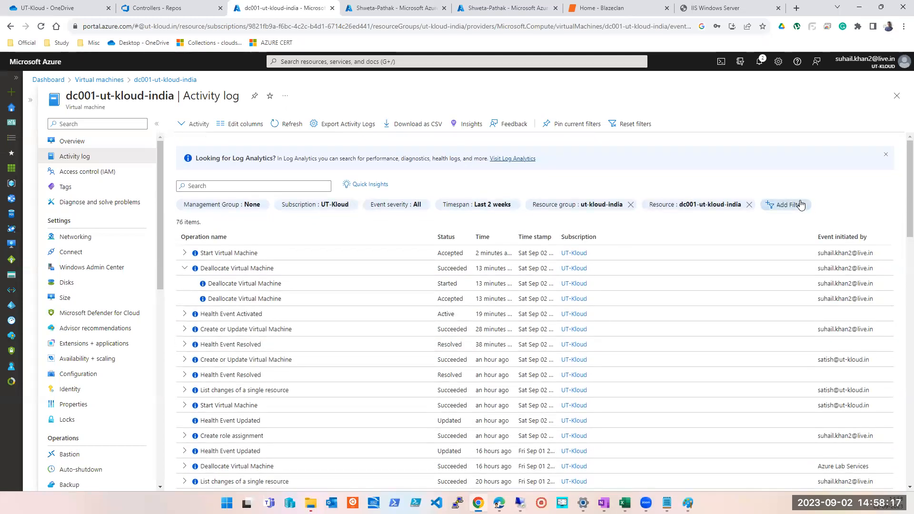
pyautogui.click(184, 268)
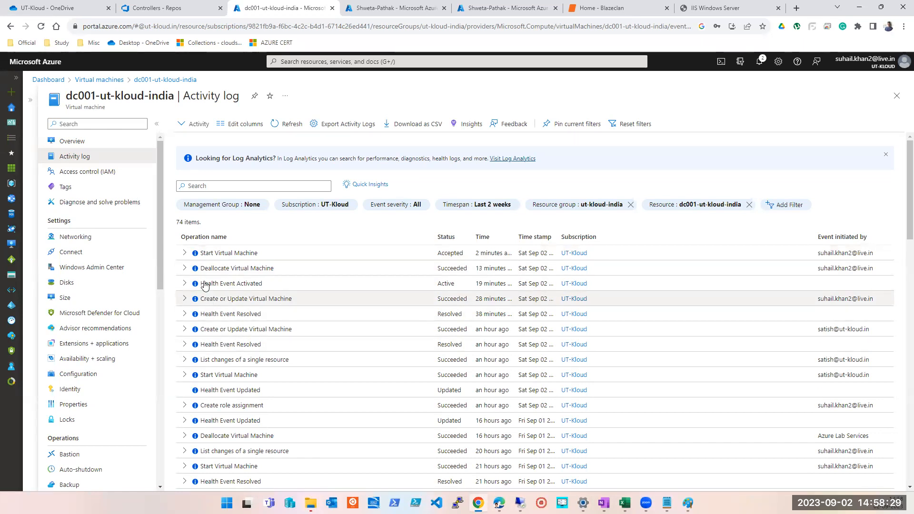
# Inspect the latest Create or Update Virtual Machine event's details, checking its initiator and time stamp.
pyautogui.click(199, 255)
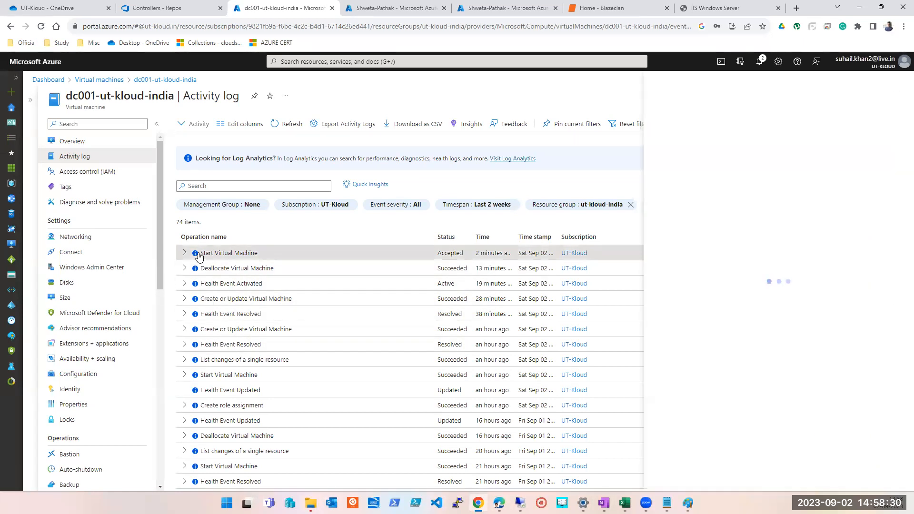
pyautogui.click(208, 301)
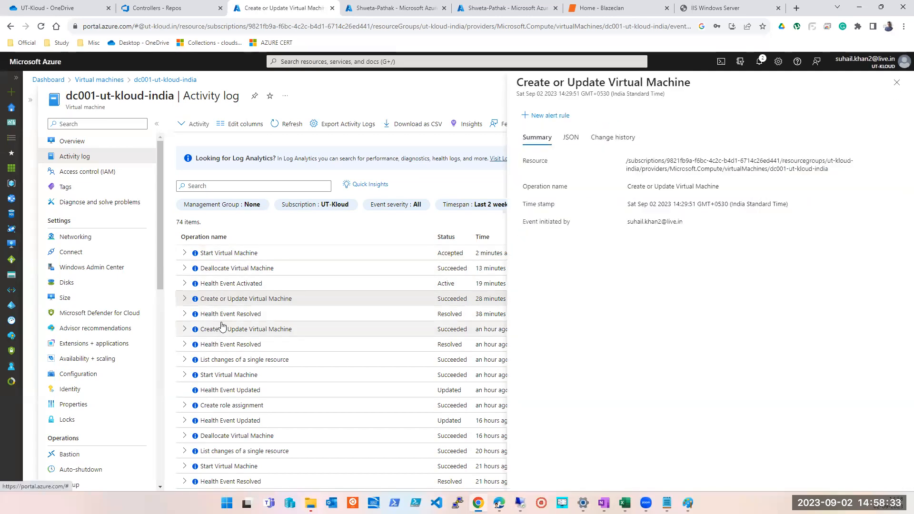
pyautogui.scroll(-3, 229, 314)
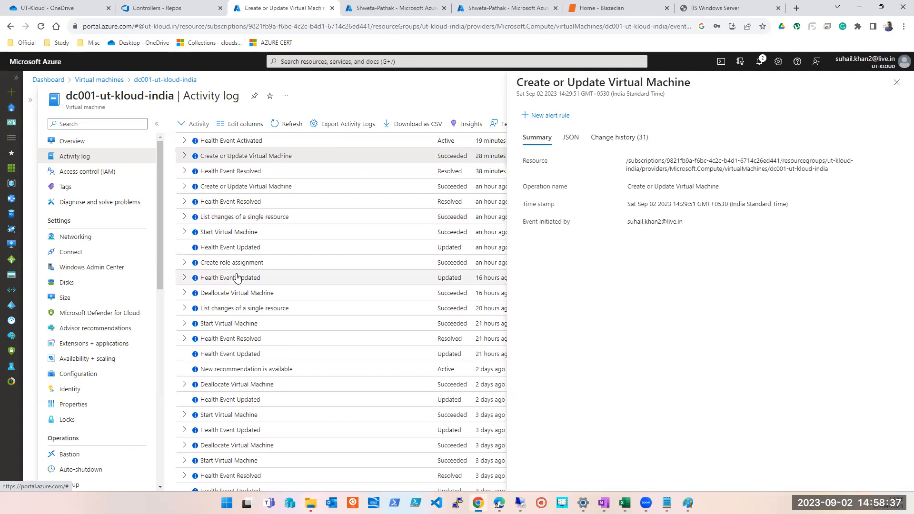
pyautogui.tripleClick(646, 222)
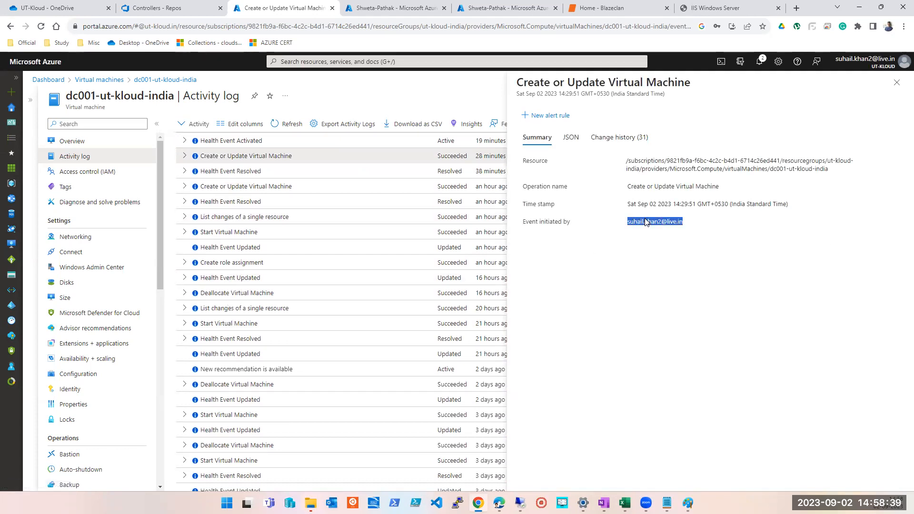
pyautogui.tripleClick(647, 204)
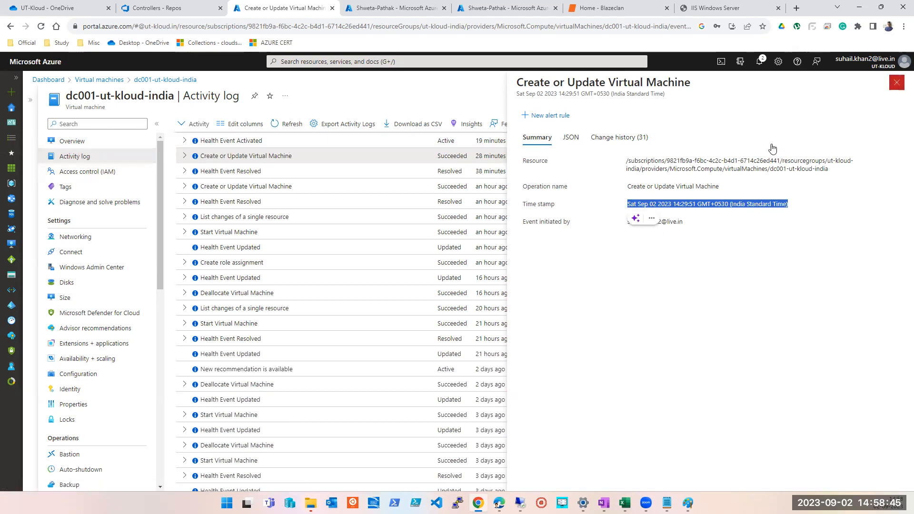
pyautogui.click(896, 83)
# Close the event details and log, and reopen the activity log of dc001-ut-kloud-india from the virtual machines list.
pyautogui.click(897, 95)
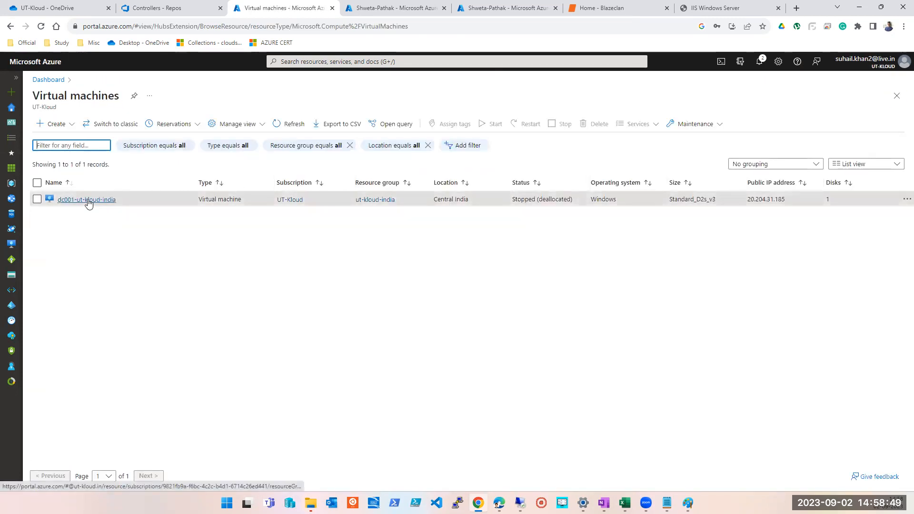
pyautogui.click(88, 201)
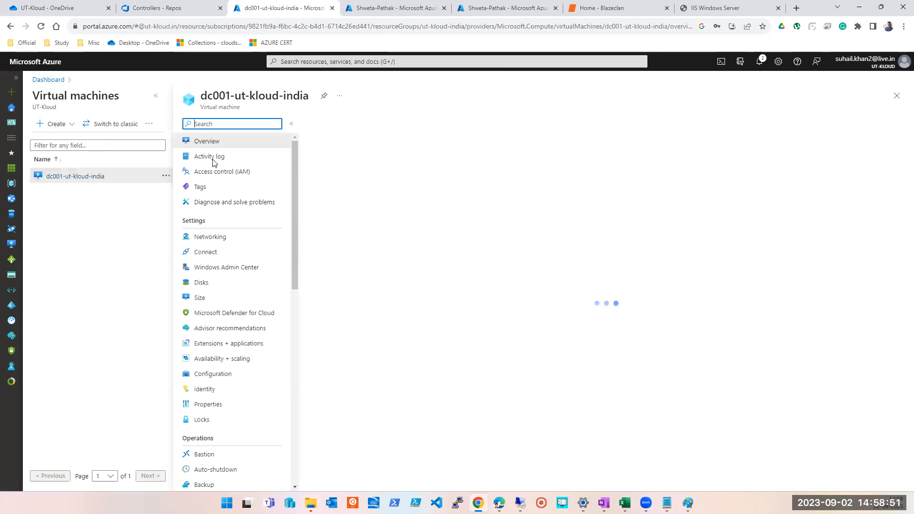
pyautogui.click(212, 159)
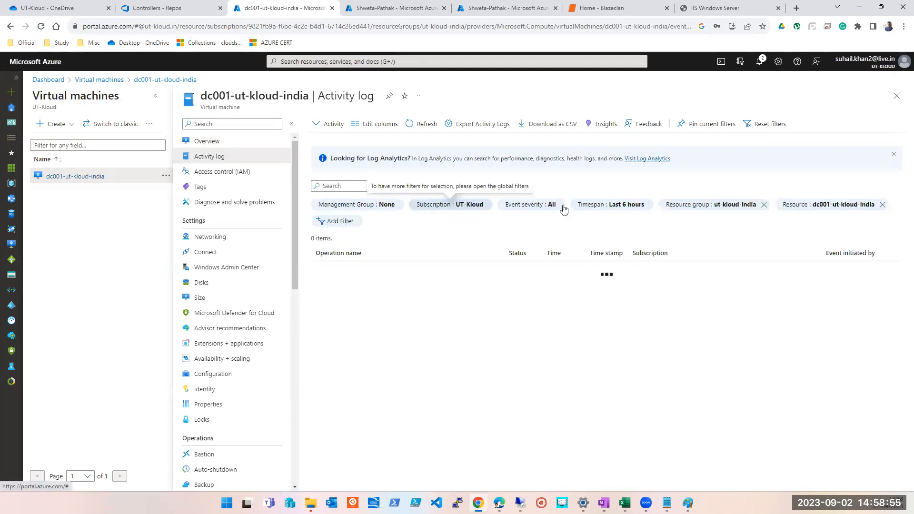
# Try to set a custom activity log timespan with the start date 11/04/2021.
pyautogui.click(622, 205)
pyautogui.click(605, 316)
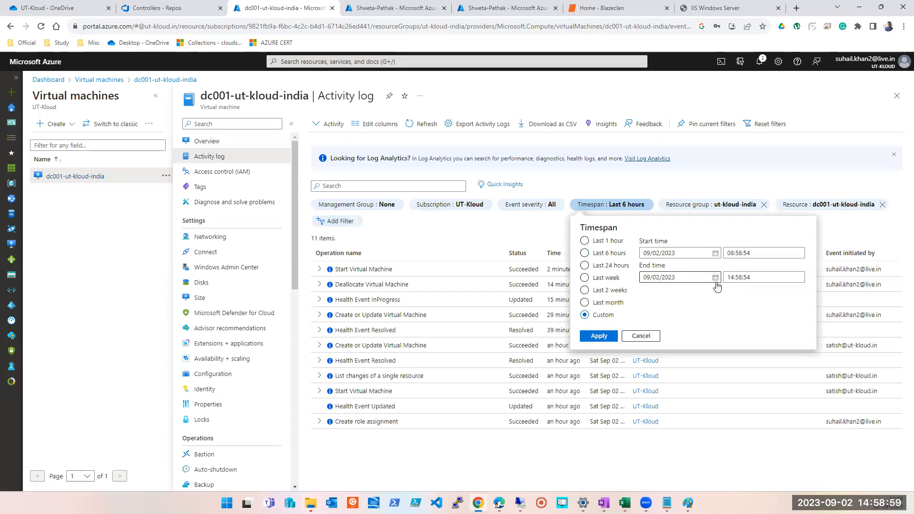
pyautogui.click(715, 254)
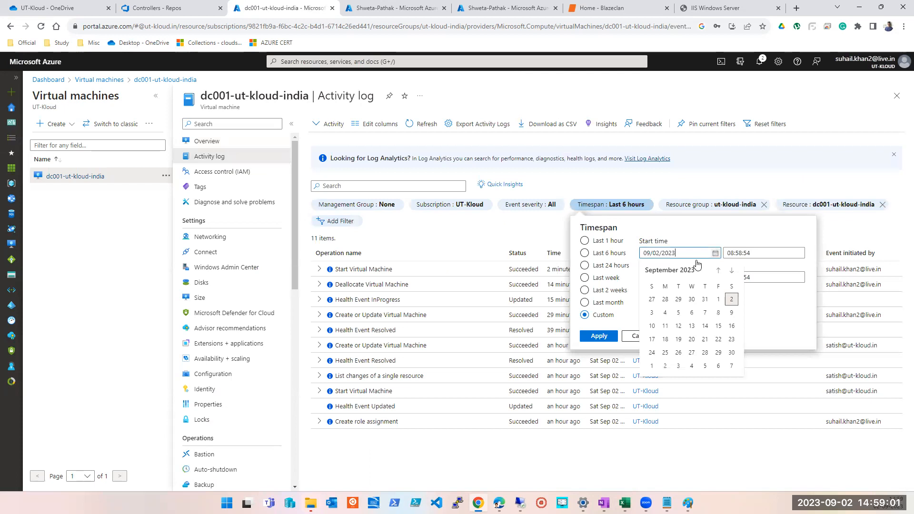
pyautogui.click(718, 270)
pyautogui.click(718, 271)
pyautogui.click(718, 271)
pyautogui.click(718, 271)
pyautogui.tripleClick(718, 272)
pyautogui.tripleClick(718, 271)
pyautogui.tripleClick(718, 271)
pyautogui.tripleClick(718, 271)
pyautogui.doubleClick(719, 271)
pyautogui.doubleClick(718, 271)
pyautogui.doubleClick(719, 271)
pyautogui.click(707, 301)
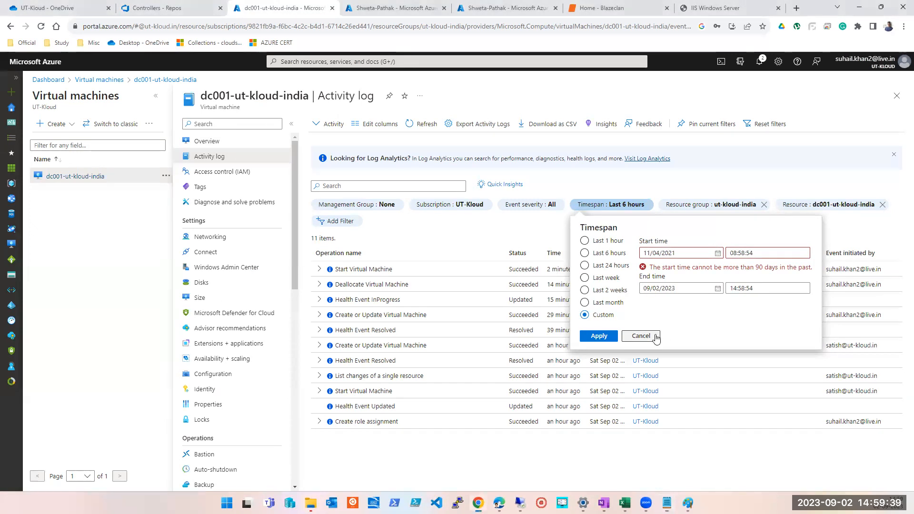
pyautogui.click(643, 338)
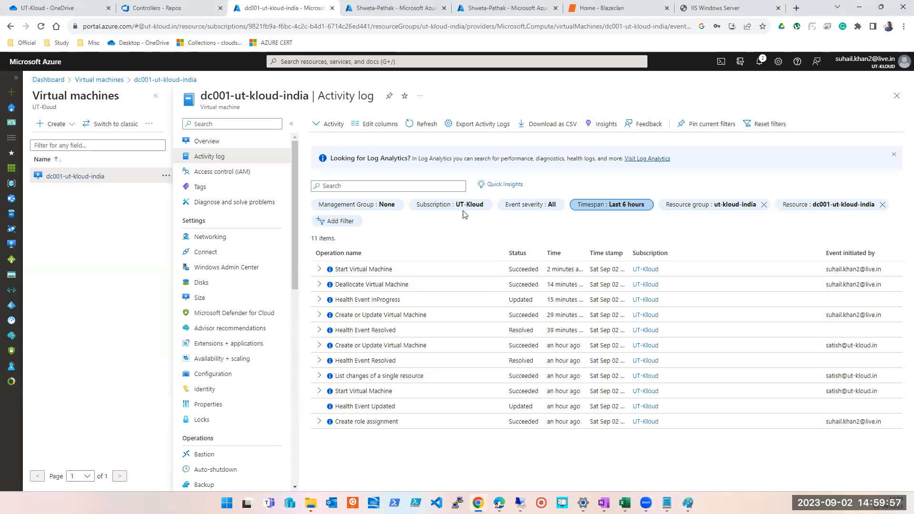
# Set the activity log's timespan to Last month.
pyautogui.click(599, 210)
pyautogui.click(603, 303)
pyautogui.click(599, 336)
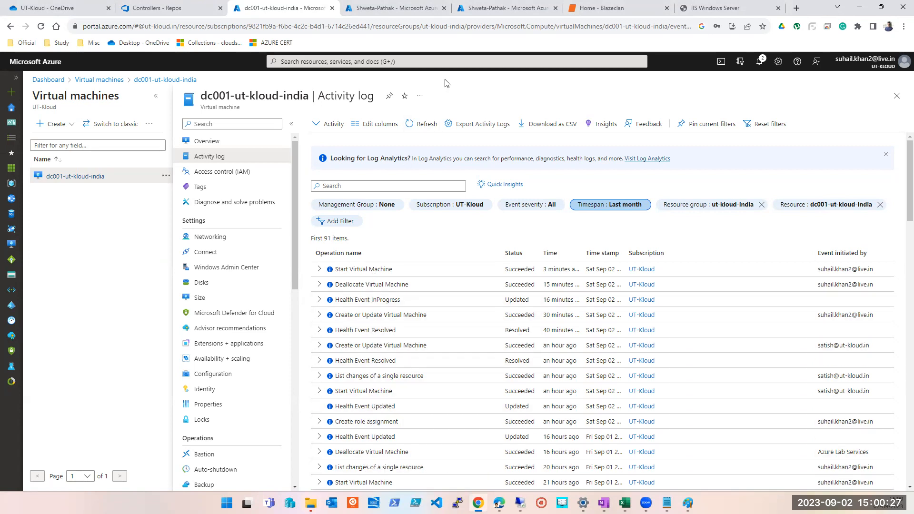
pyautogui.click(469, 33)
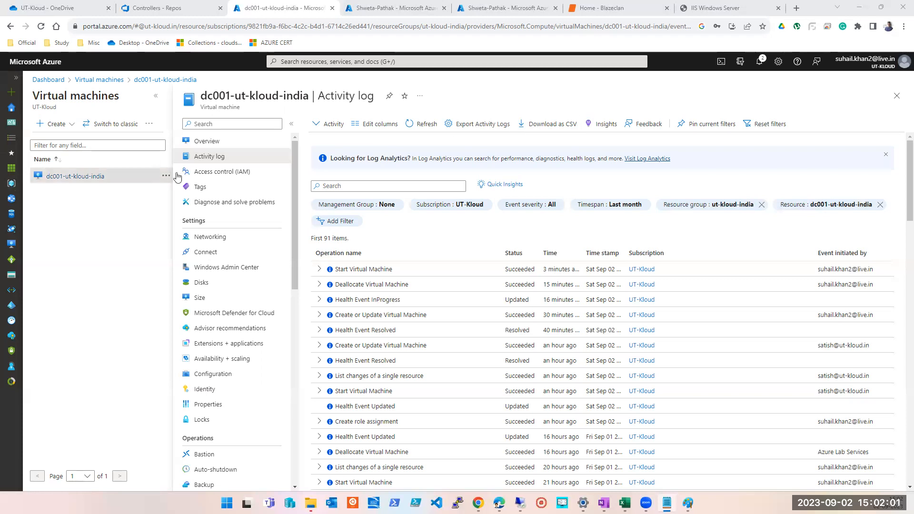
# Return to the overview of dc001-ut-kloud-india and highlight the D2s part of its size.
pyautogui.click(75, 177)
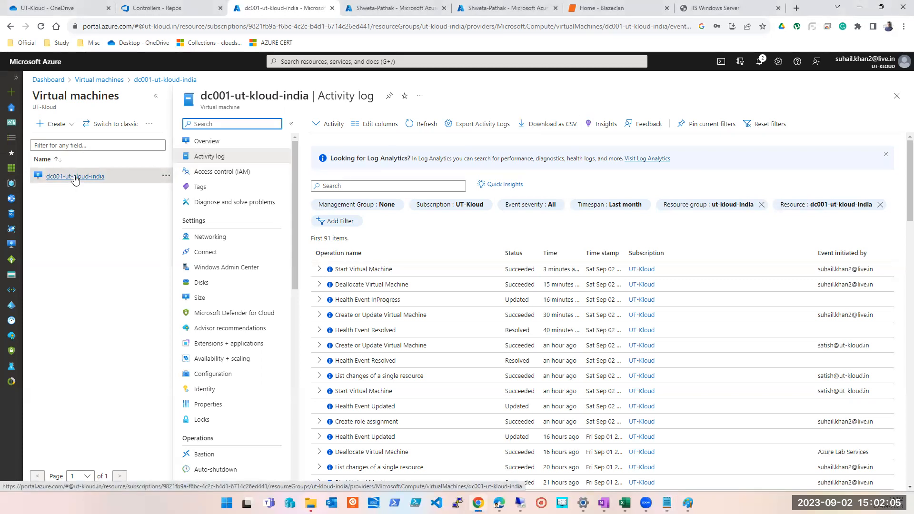
pyautogui.click(211, 141)
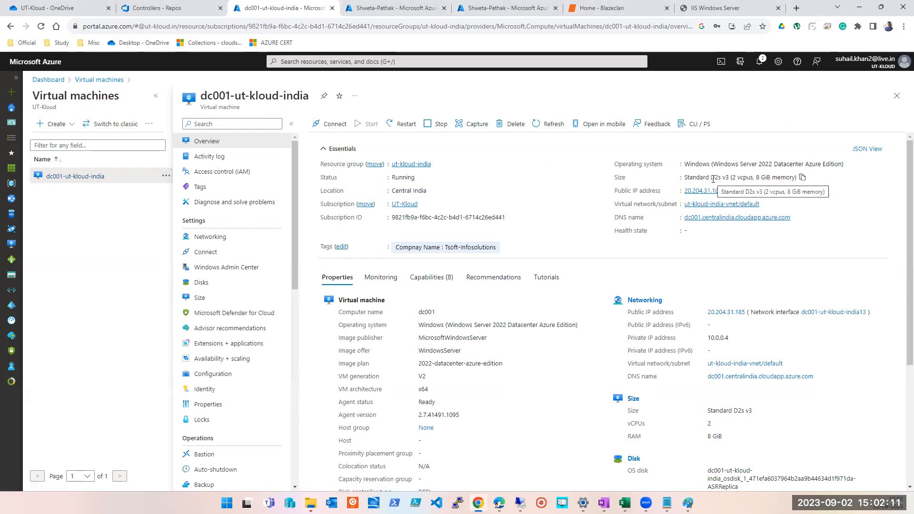
pyautogui.doubleClick(714, 177)
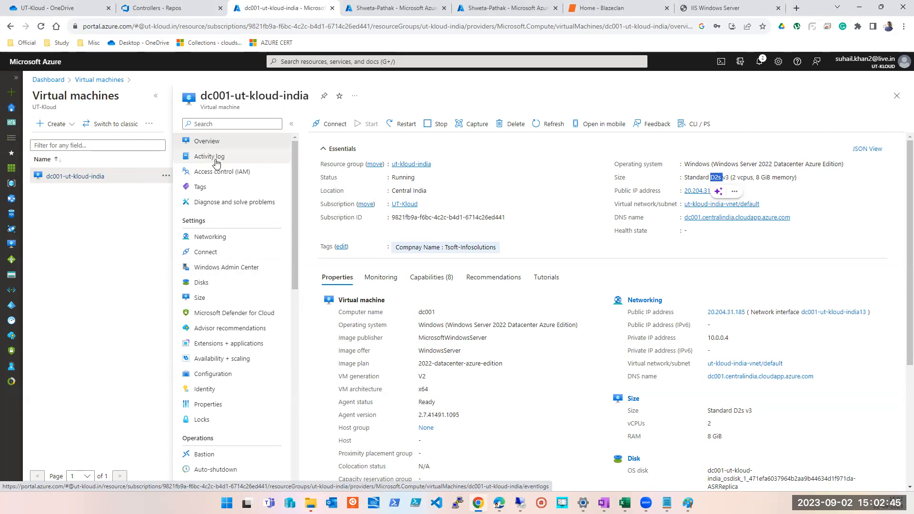
# Inspect the auto-shutdown settings of dc001-ut-kloud-india, including its schedule, time zone and notification option.
pyautogui.scroll(-2, 220, 191)
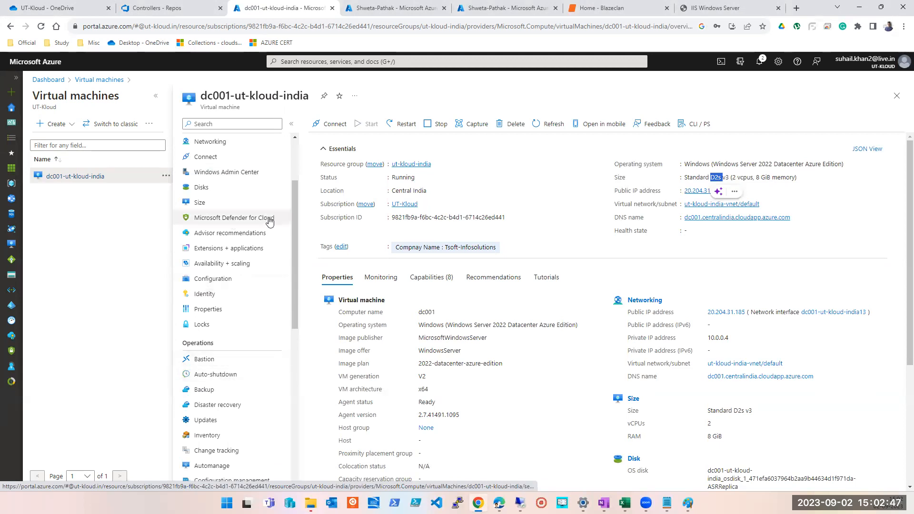
pyautogui.scroll(2, 269, 219)
pyautogui.scroll(-2, 270, 217)
pyautogui.scroll(2, 272, 214)
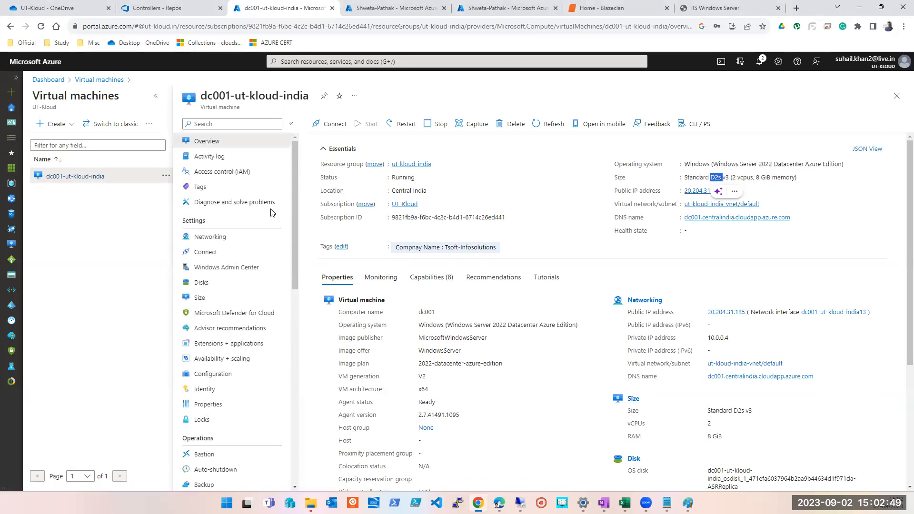
pyautogui.scroll(-4, 257, 285)
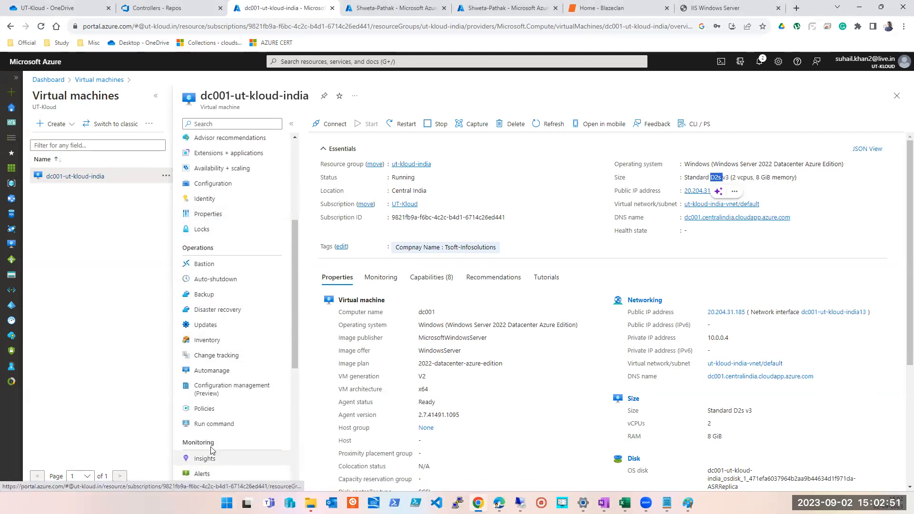
pyautogui.click(225, 283)
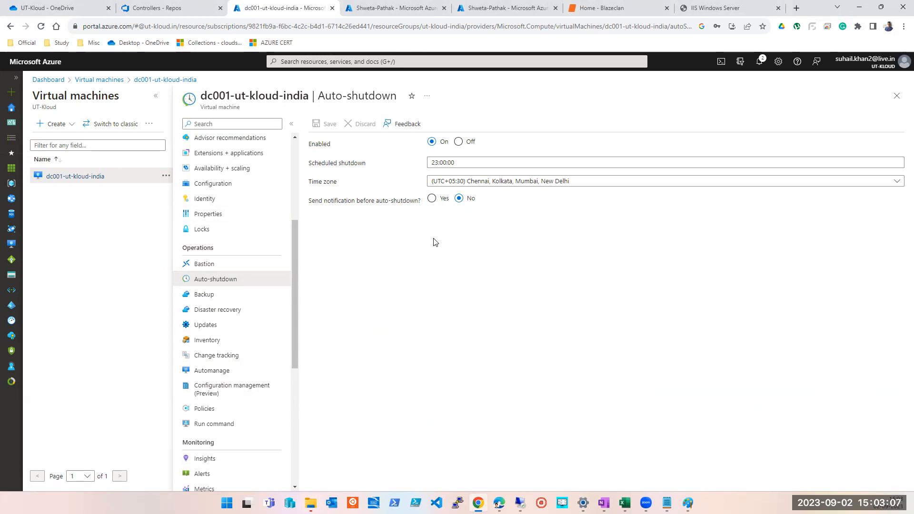
pyautogui.scroll(4, 205, 267)
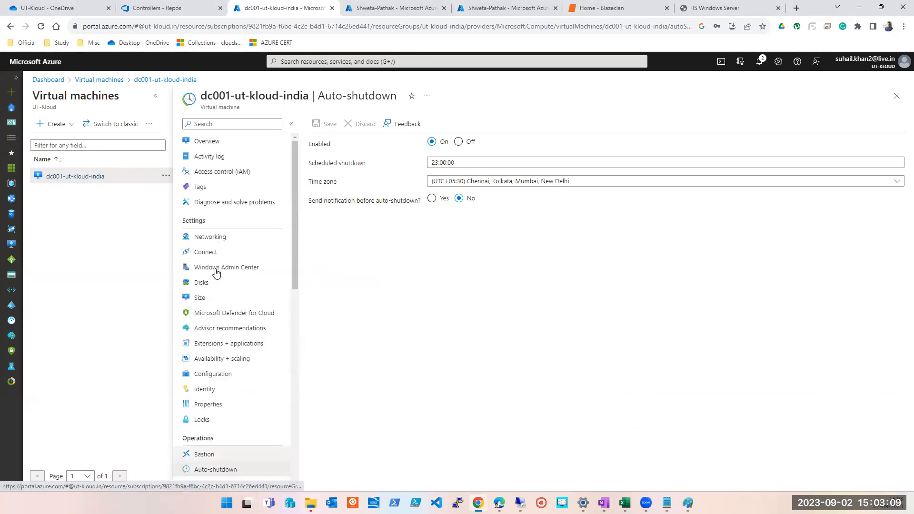
# Review the overview, access control (IAM) and tags pages of dc001-ut-kloud-india.
pyautogui.click(209, 142)
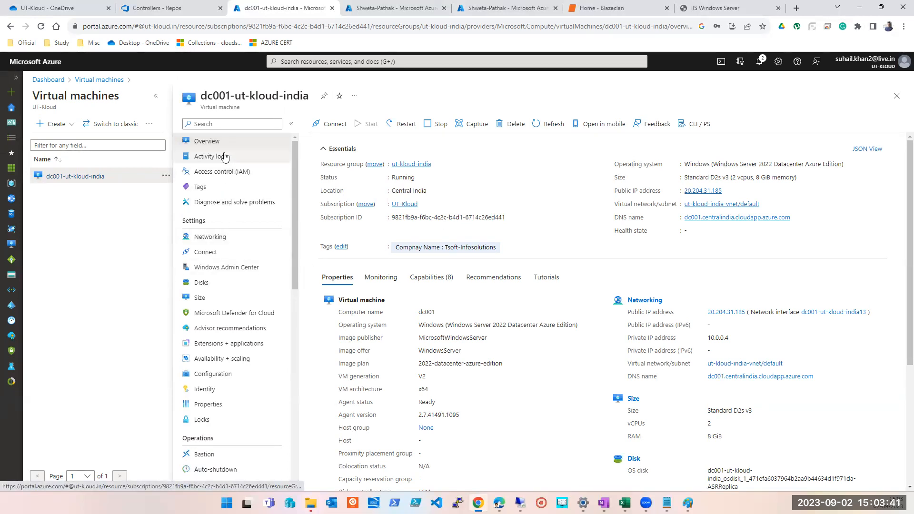
pyautogui.click(221, 172)
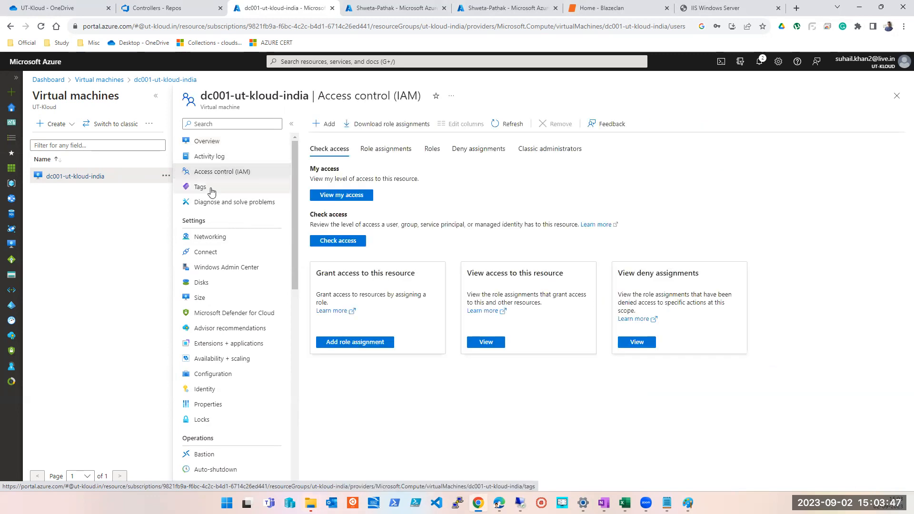
pyautogui.click(211, 189)
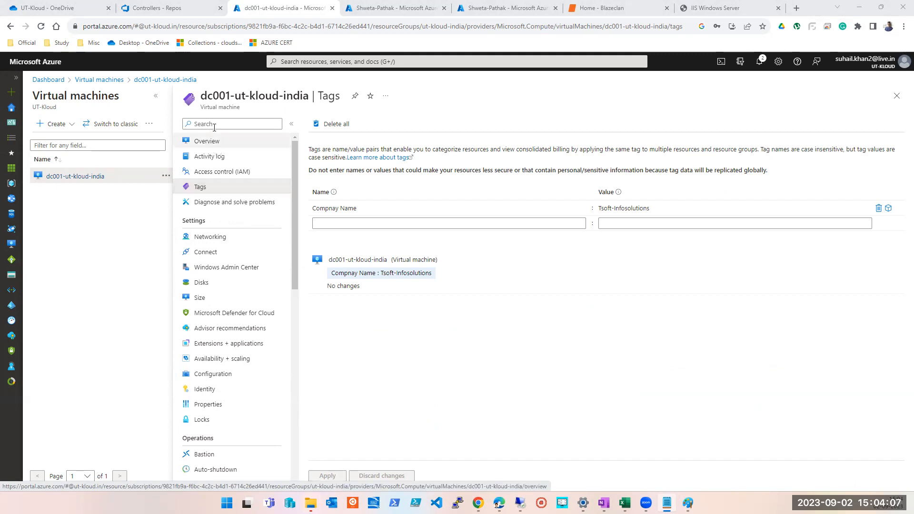
# Go back to the virtual machines service and begin creating a new Azure virtual machine.
pyautogui.click(318, 67)
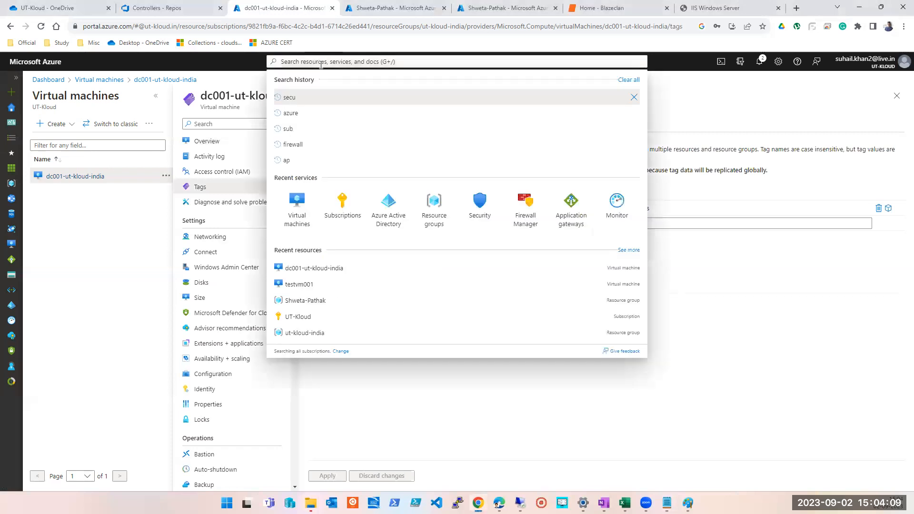
pyautogui.click(352, 258)
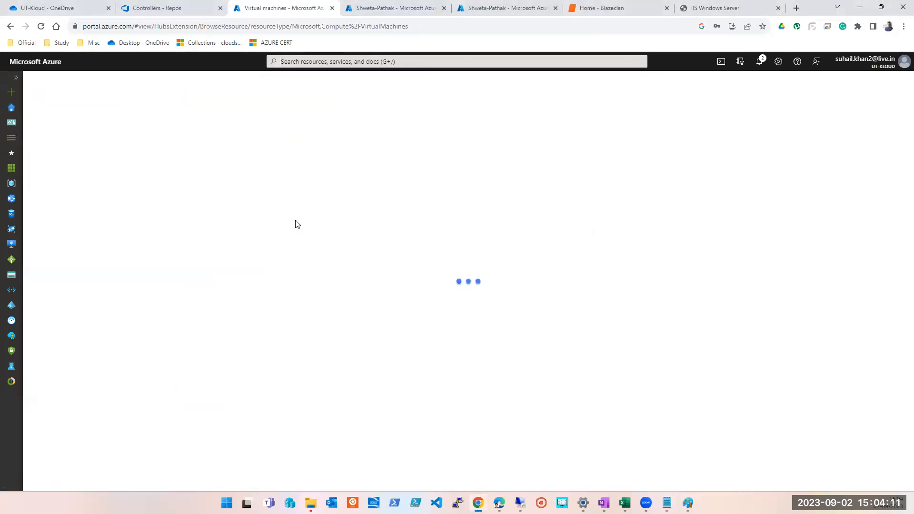
pyautogui.click(54, 125)
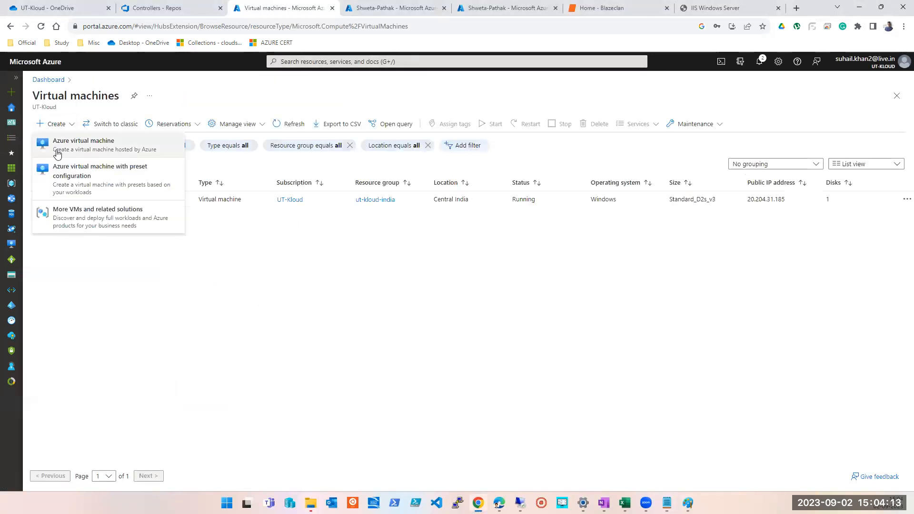
pyautogui.click(57, 152)
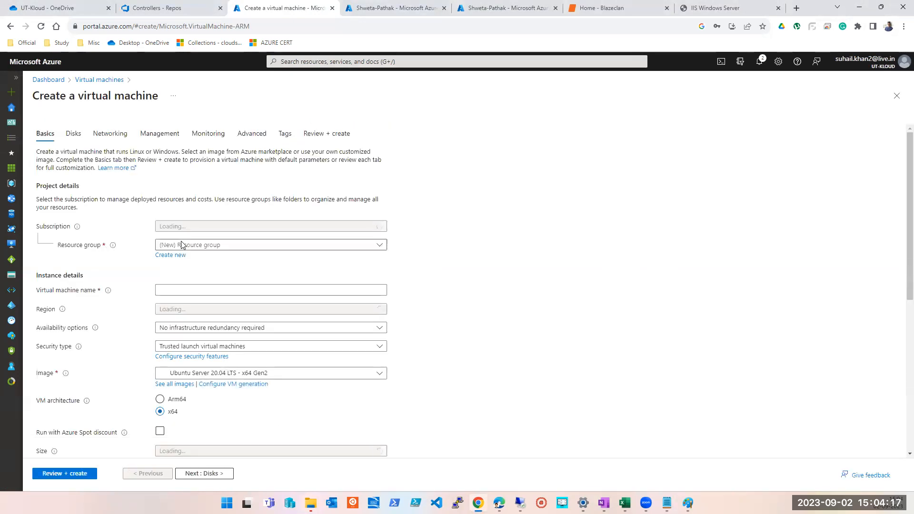
# Assign the new virtual machine to the existing person-named resource group found by searching, and name the machine dfdfsdfdsf.
pyautogui.click(191, 248)
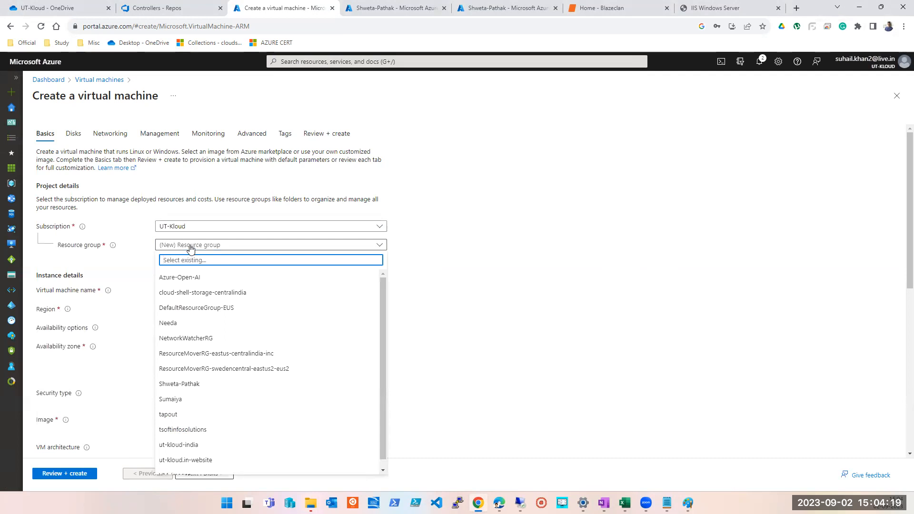
pyautogui.write('shwe')
pyautogui.click(191, 276)
pyautogui.click(192, 290)
pyautogui.write('dfdfsdfdsf')
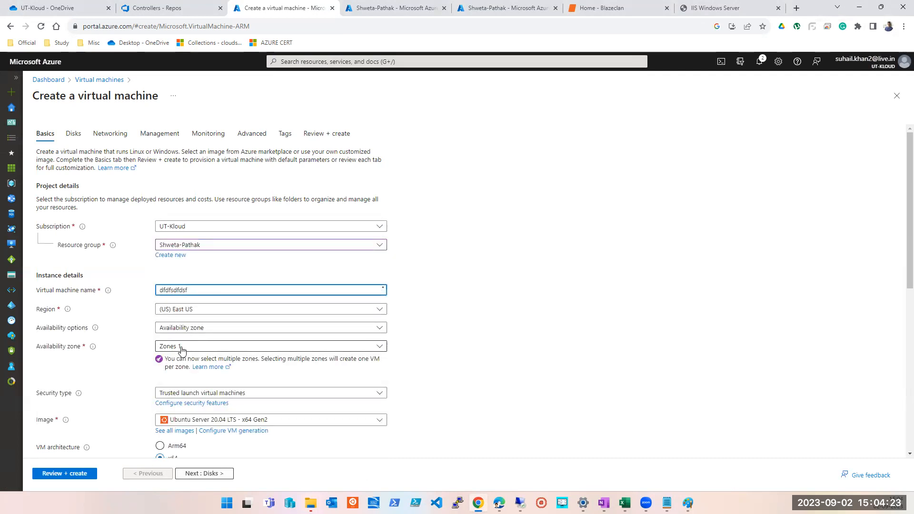
# Keep Availability zone as the availability option and run the final validation of the virtual machine configuration.
pyautogui.click(182, 348)
pyautogui.click(180, 327)
pyautogui.click(210, 341)
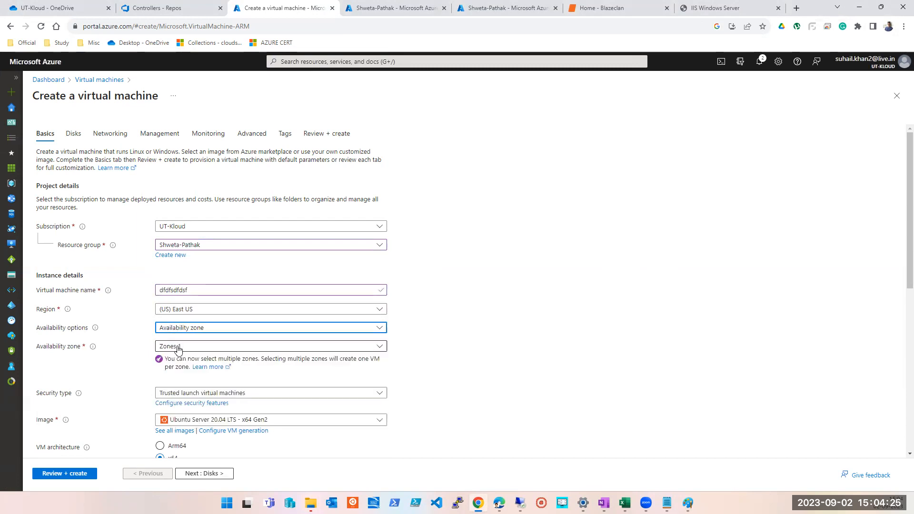
pyautogui.scroll(-6, 157, 437)
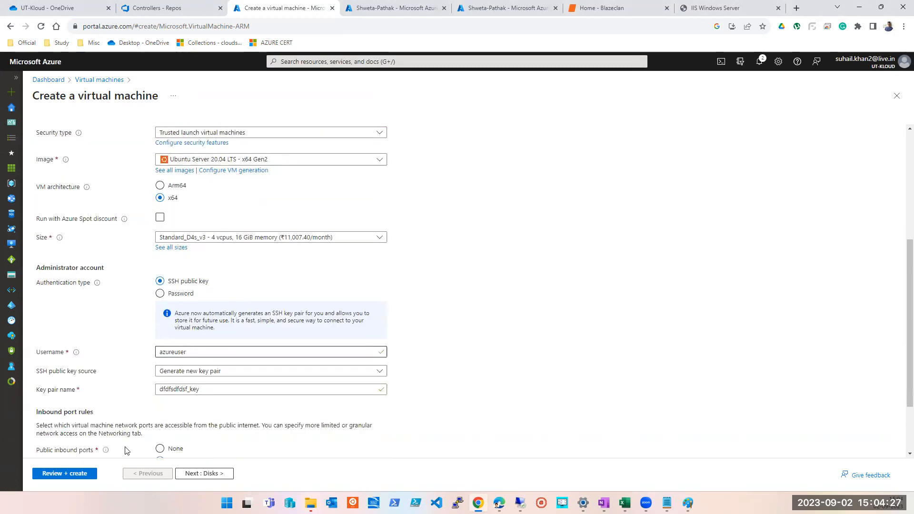
pyautogui.click(74, 473)
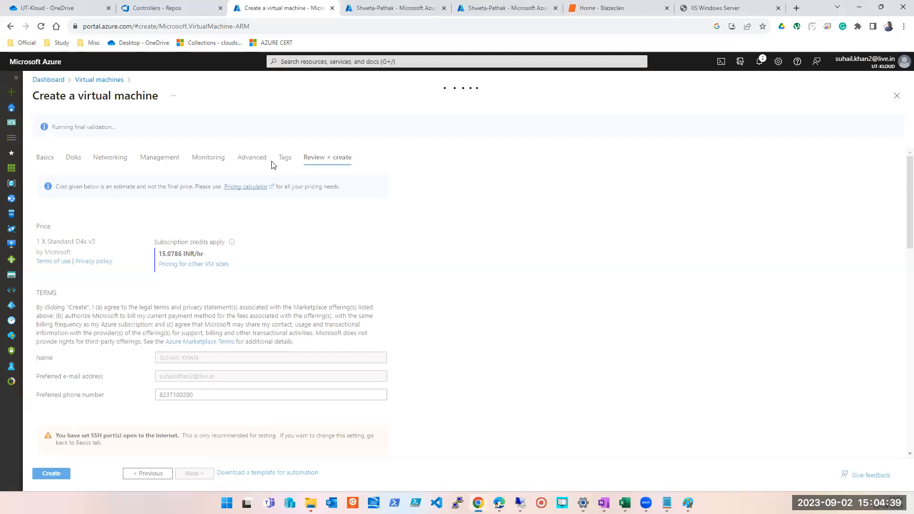
# Add a tag named Envoirennt with the value Prod to the new virtual machine's resources.
pyautogui.click(285, 158)
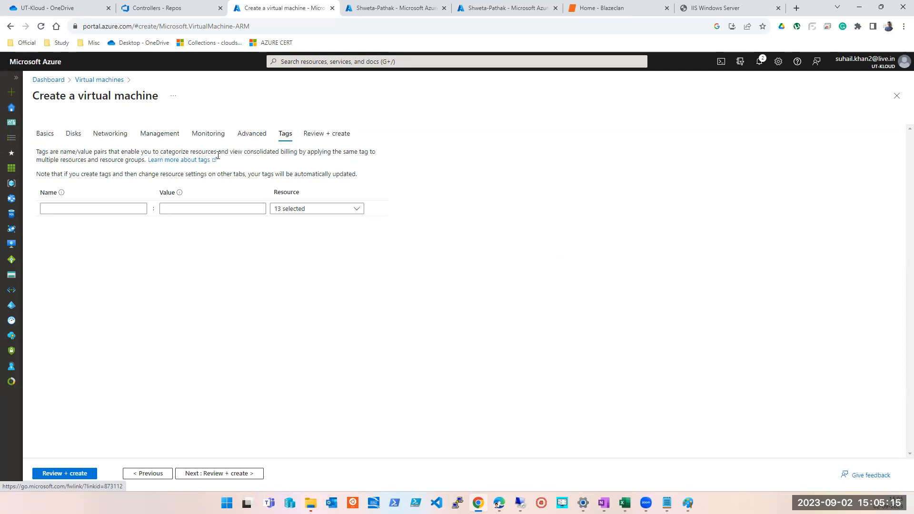
pyautogui.click(80, 212)
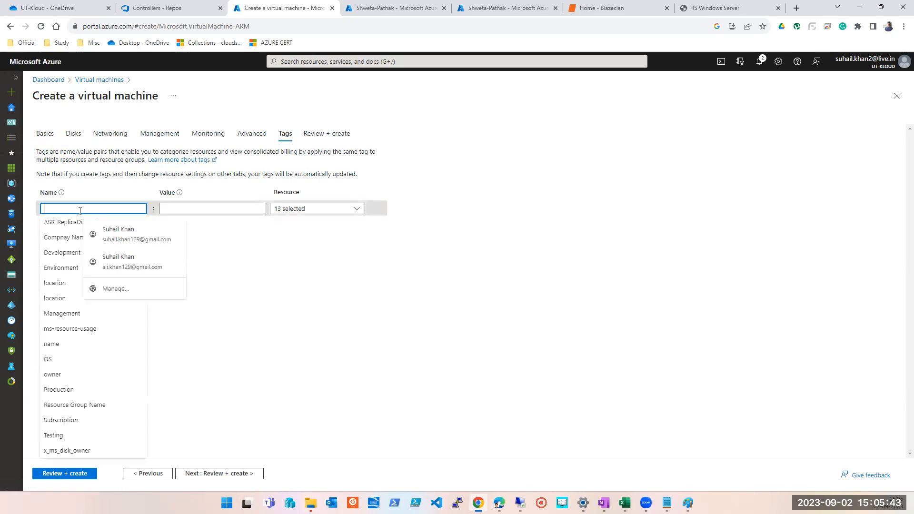
pyautogui.write('Envoiren')
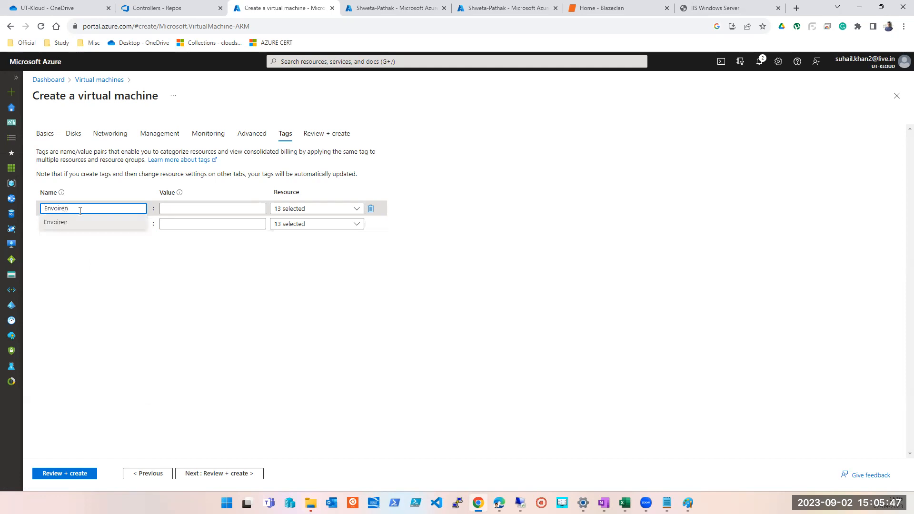
pyautogui.write('nt')
pyautogui.press('Tab')
pyautogui.write('Prod')
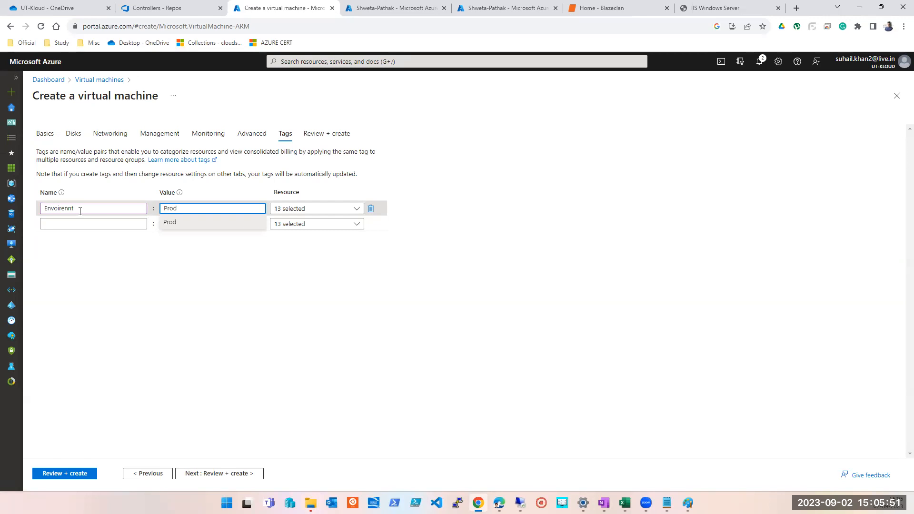
pyautogui.click(261, 359)
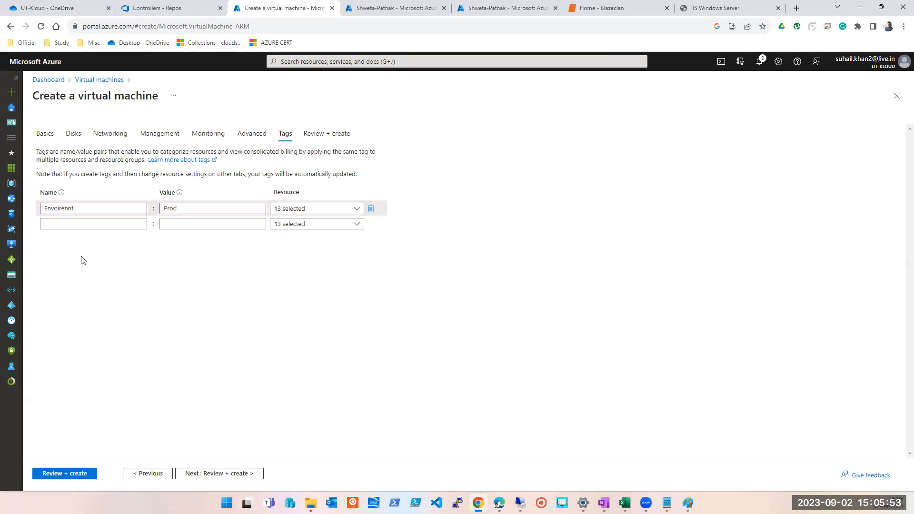
# Add the existing owner tag to the new virtual machine's resources, with the owner's first name as its value.
pyautogui.click(68, 225)
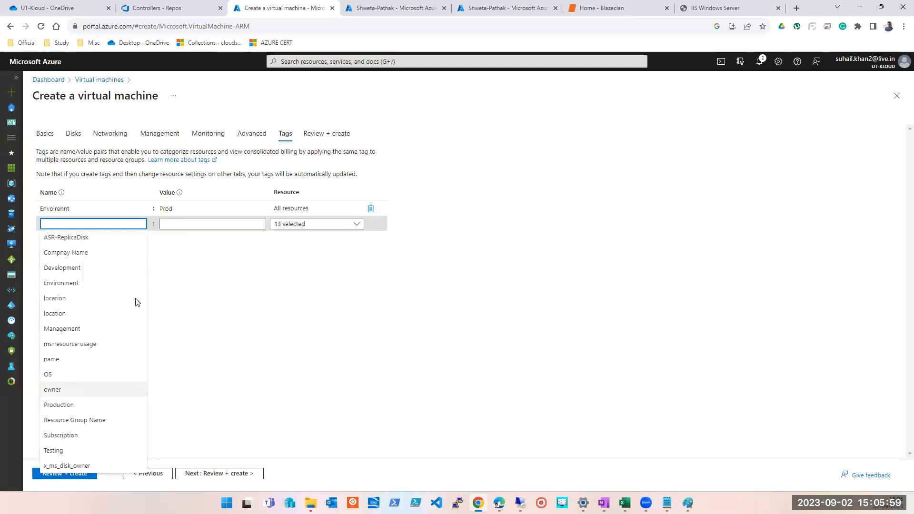
pyautogui.click(70, 389)
pyautogui.click(196, 224)
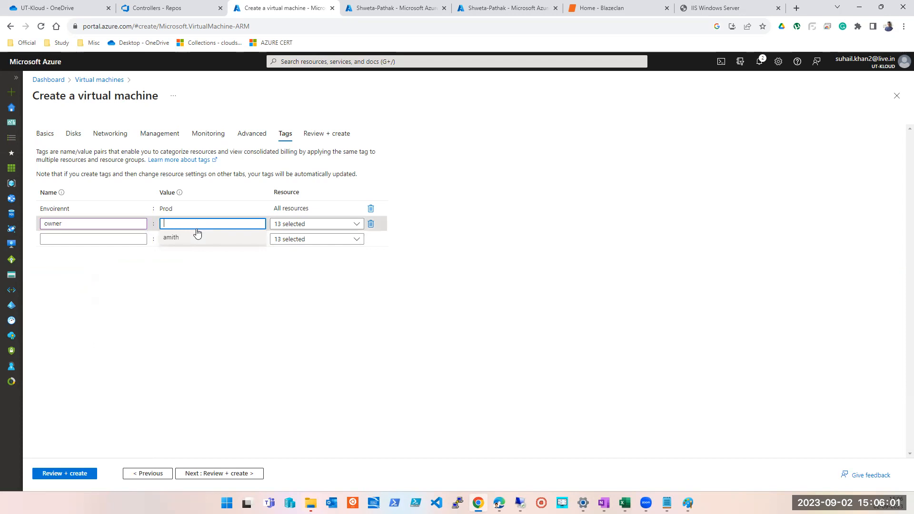
pyautogui.write('Suhail')
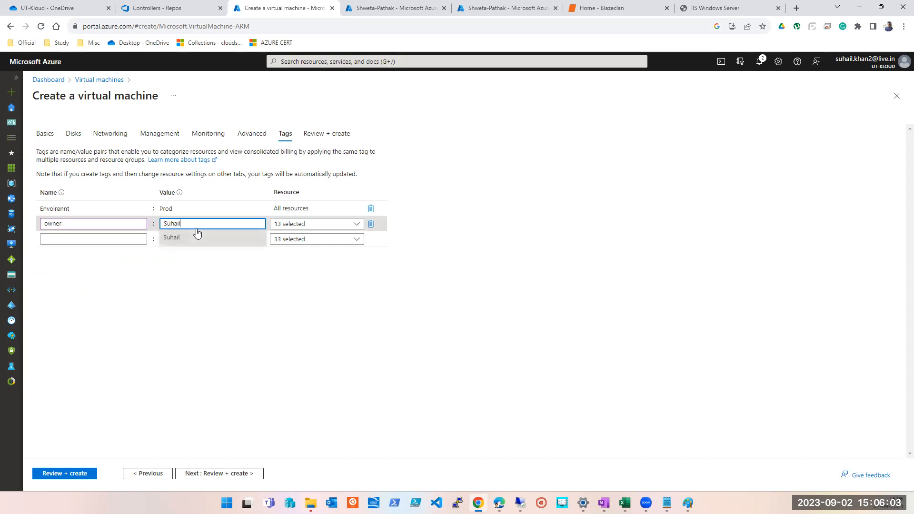
pyautogui.click(233, 350)
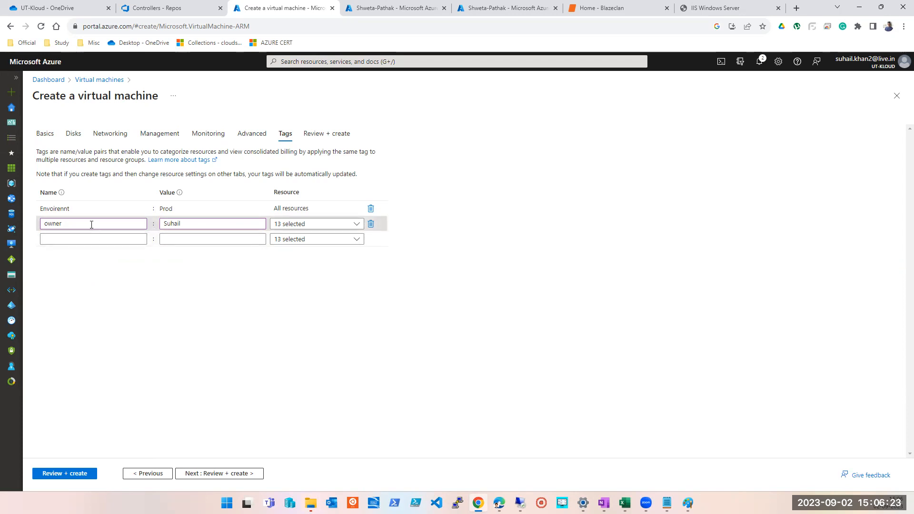
# Add the suggested Compnay Name tag with the value UT-Kloud to all resources of the new virtual machine.
pyautogui.click(79, 241)
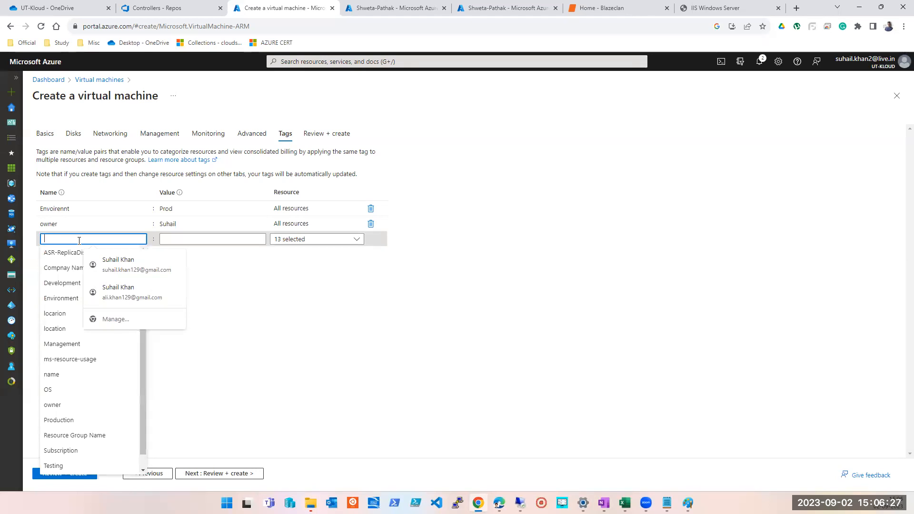
pyautogui.write('Cos')
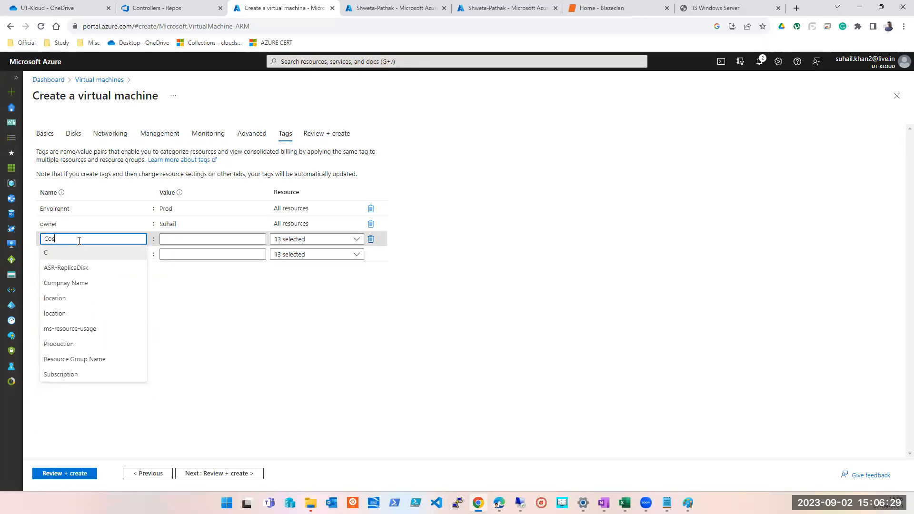
pyautogui.press('BackSpace')
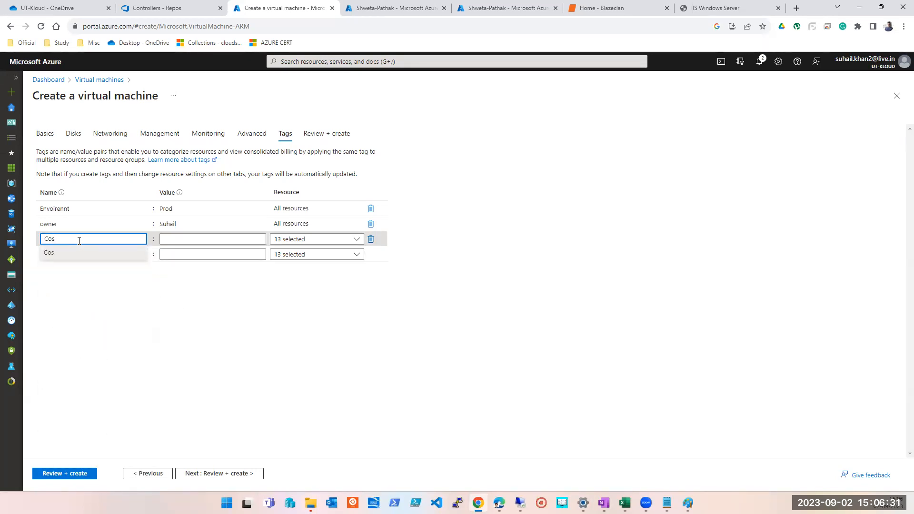
pyautogui.click(67, 268)
pyautogui.click(202, 241)
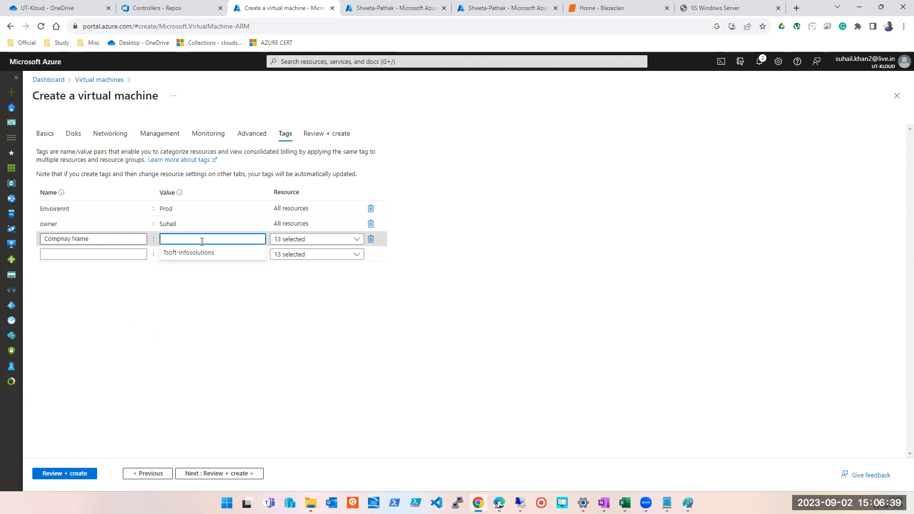
pyautogui.write('UT-Kloud')
pyautogui.click(205, 376)
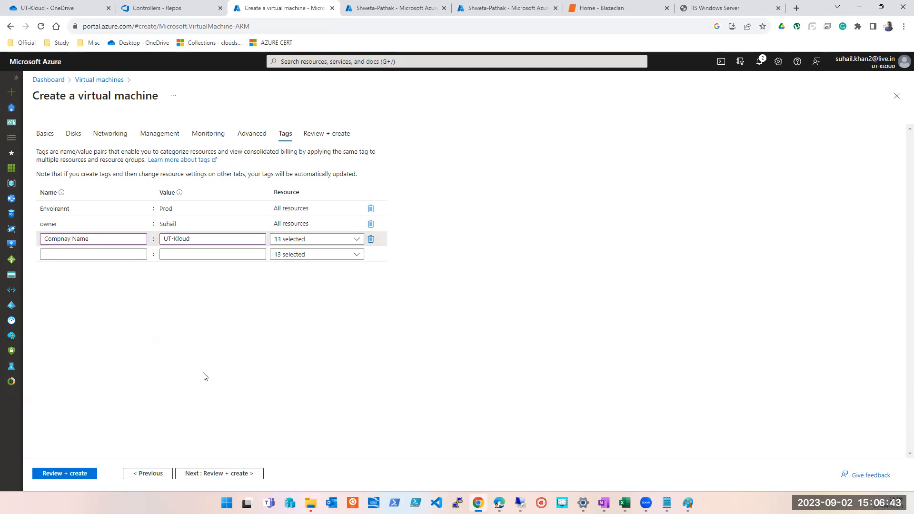
# Add a tag named CostCentre with the value 453456453 to all resources of the new virtual machine.
pyautogui.click(66, 256)
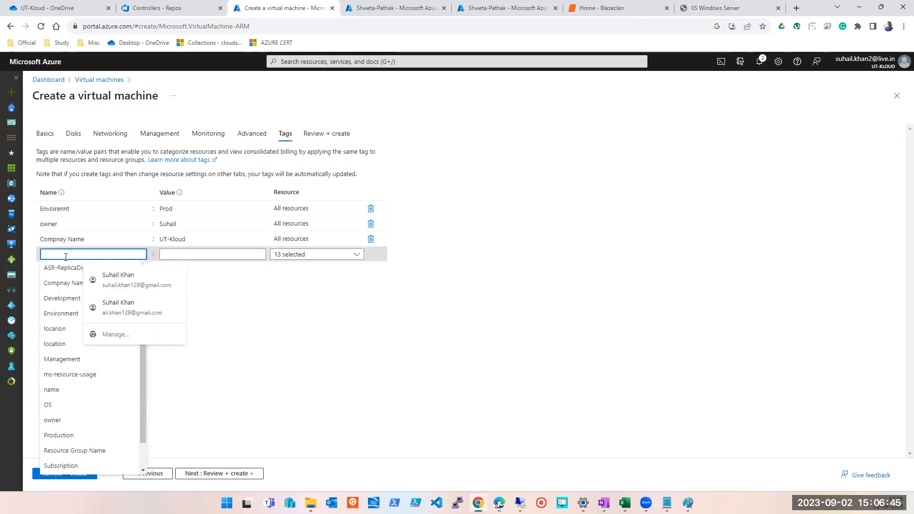
pyautogui.write('CostCentre')
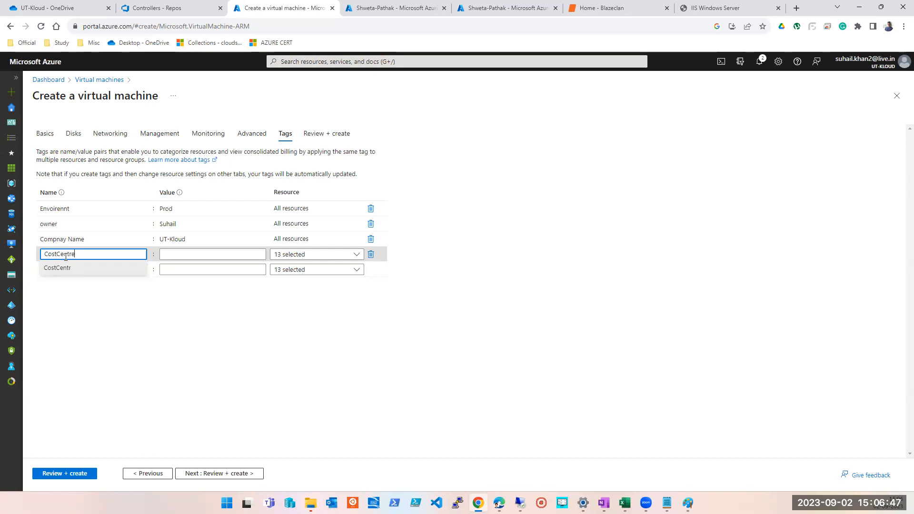
pyautogui.click(191, 254)
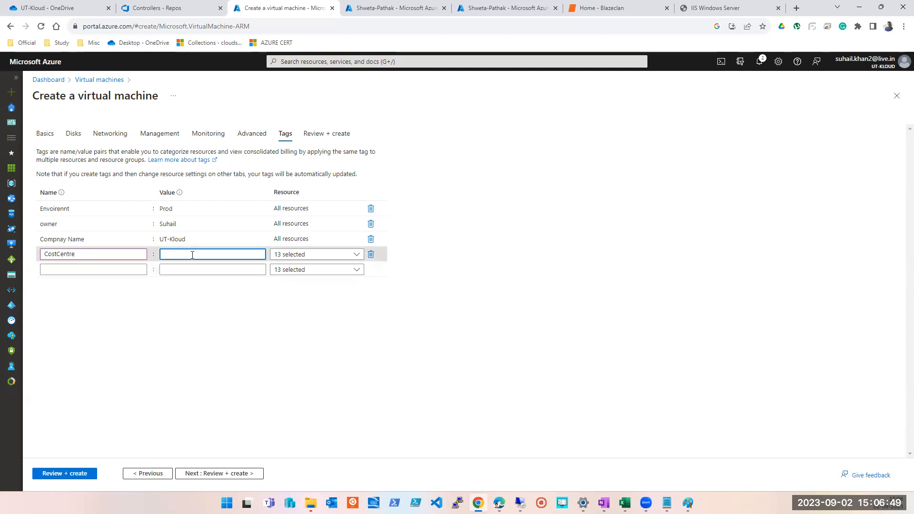
pyautogui.write('453456453')
pyautogui.click(199, 357)
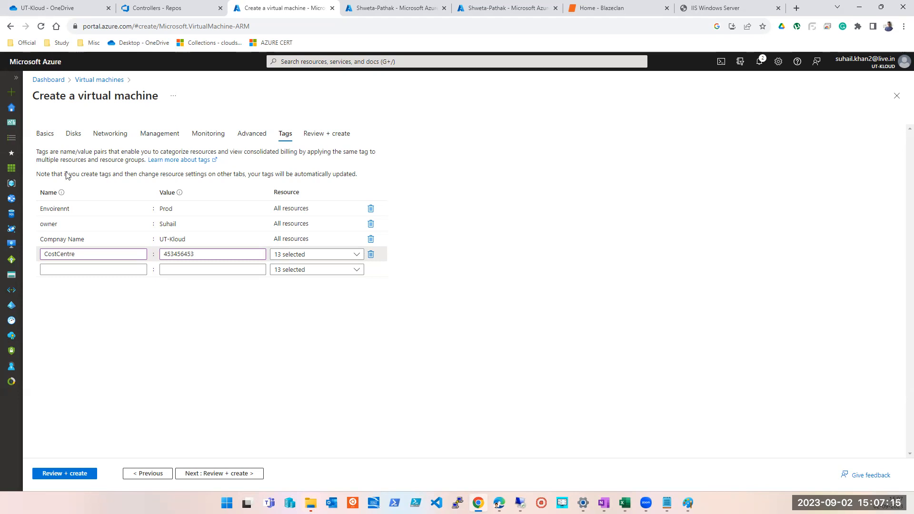
pyautogui.click(99, 220)
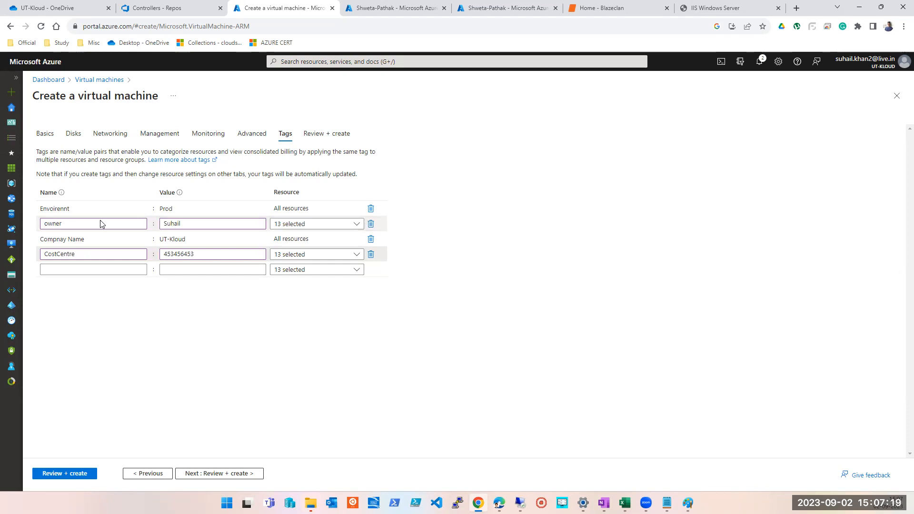
pyautogui.click(173, 295)
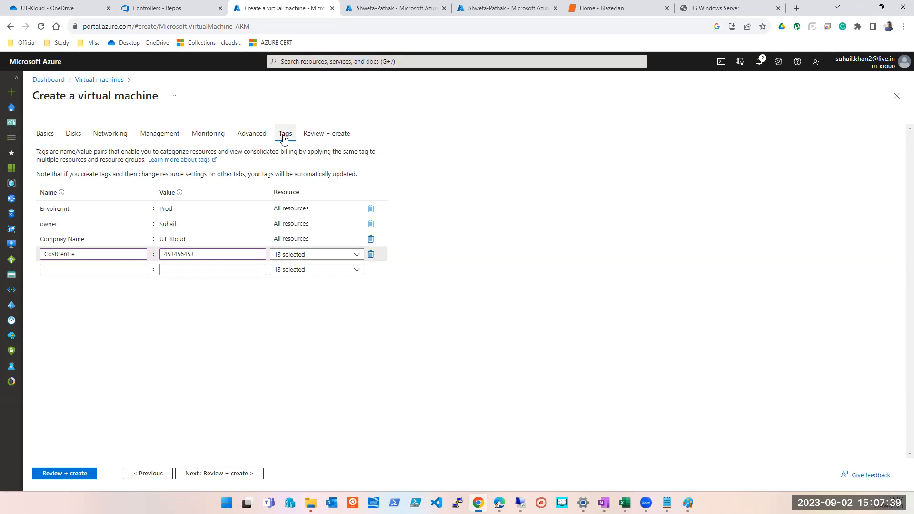
# Run the final validation of the tagged virtual machine and look through the price and terms summary.
pyautogui.click(68, 474)
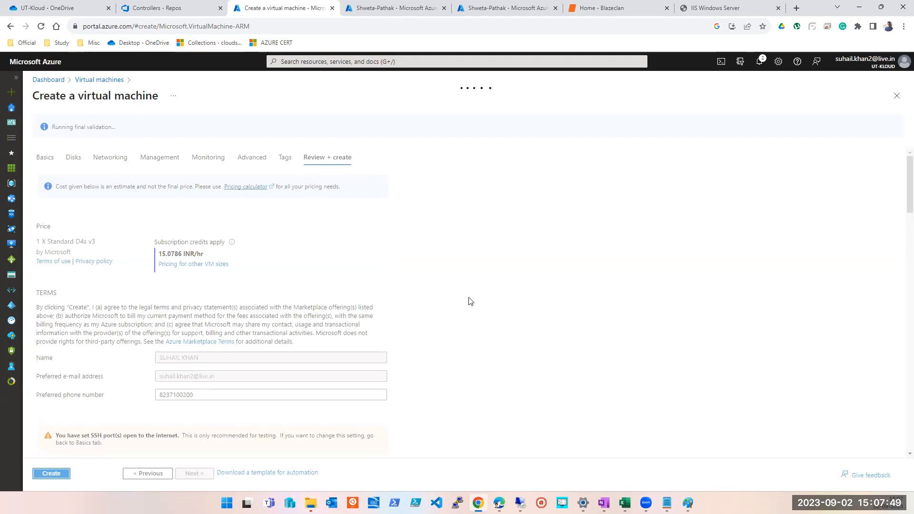
pyautogui.scroll(-4, 280, 261)
pyautogui.scroll(5, 238, 252)
# Switch the administrator account's authentication type to Password in the basic settings and validate the configuration again.
pyautogui.click(51, 160)
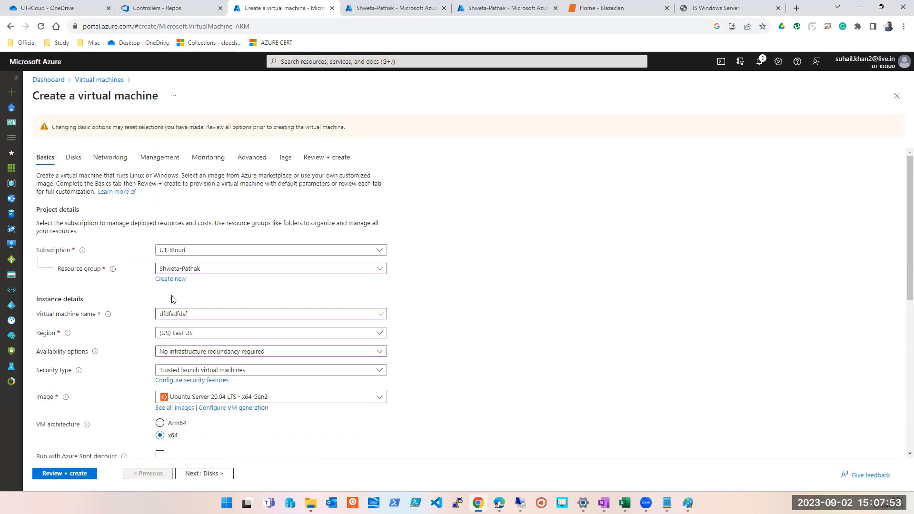
pyautogui.scroll(-8, 190, 333)
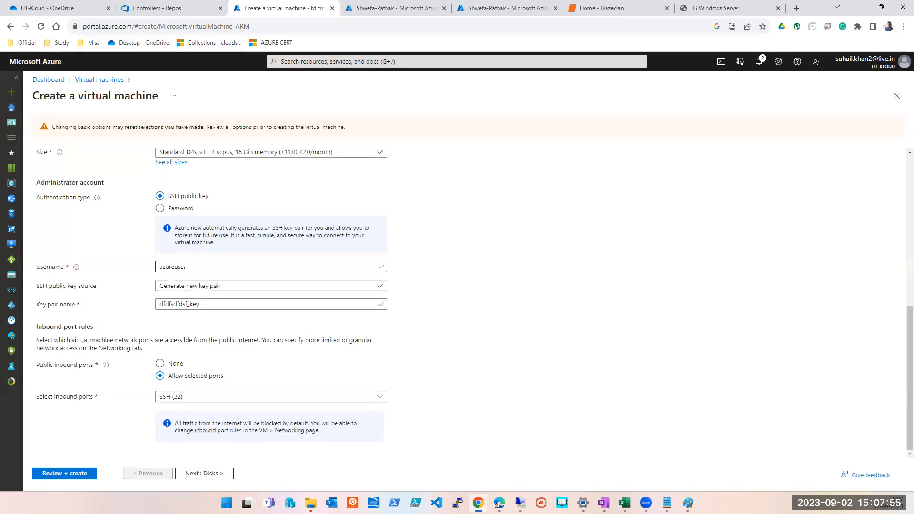
pyautogui.click(186, 268)
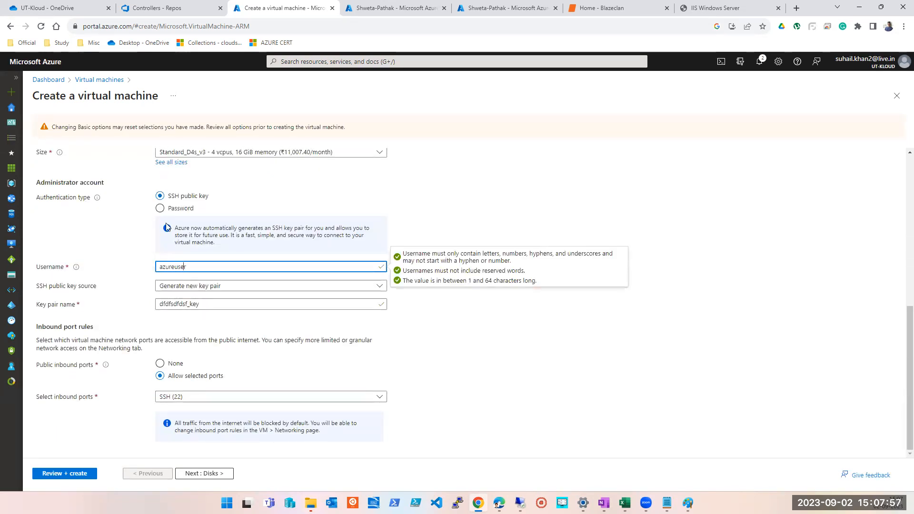
pyautogui.click(160, 208)
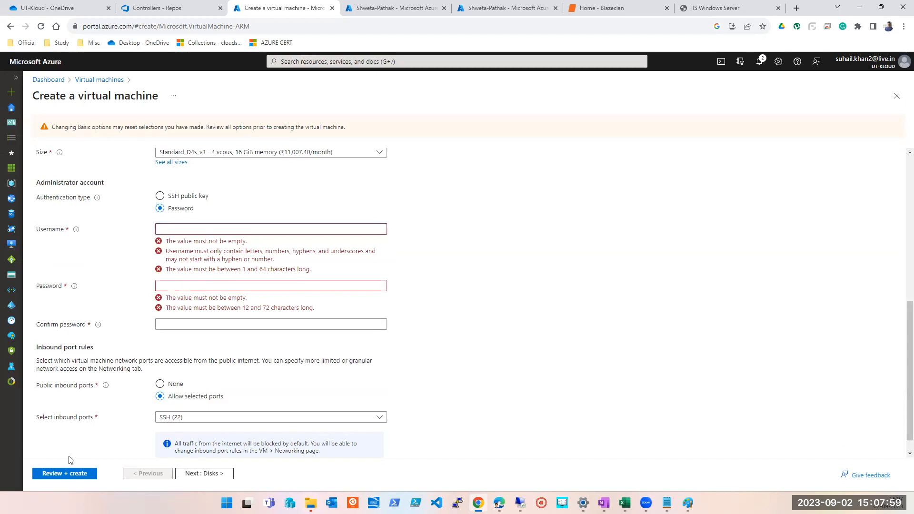
pyautogui.click(72, 473)
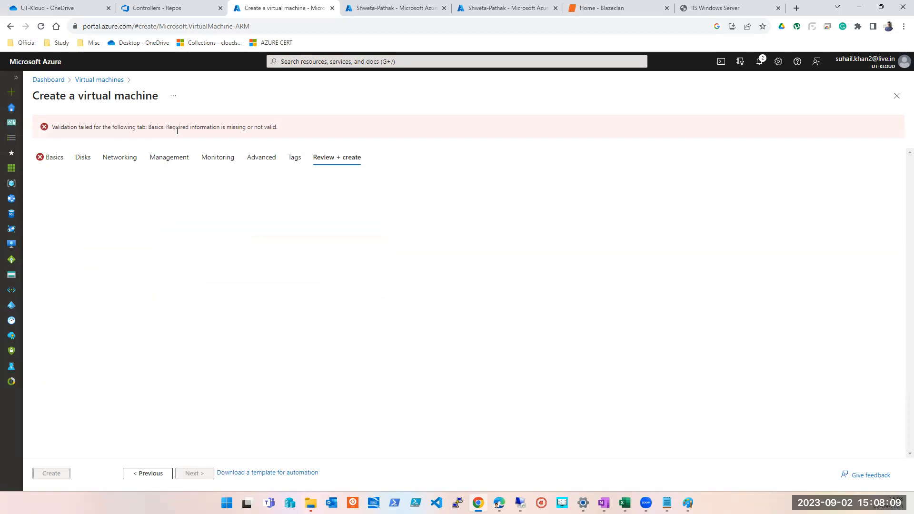
# Check the required administrator account fields in the basic settings and return to the new machine's tags.
pyautogui.click(43, 157)
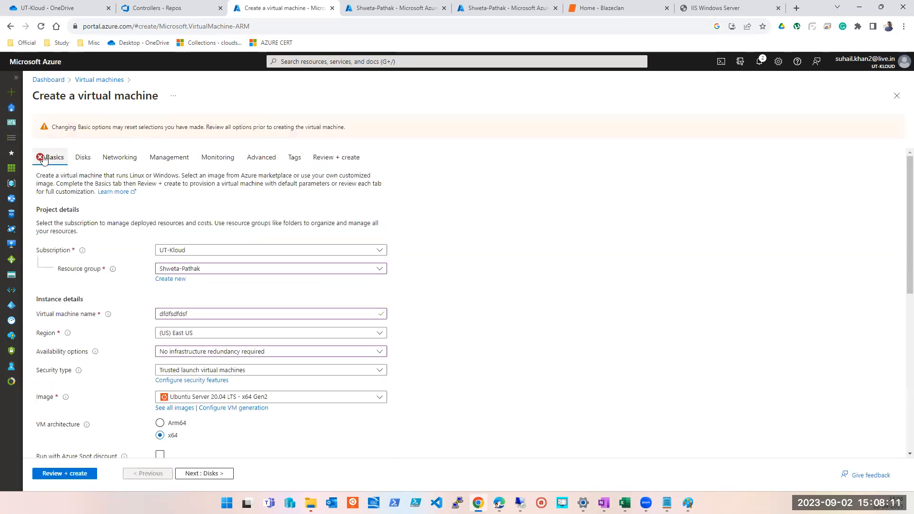
pyautogui.scroll(-5, 145, 307)
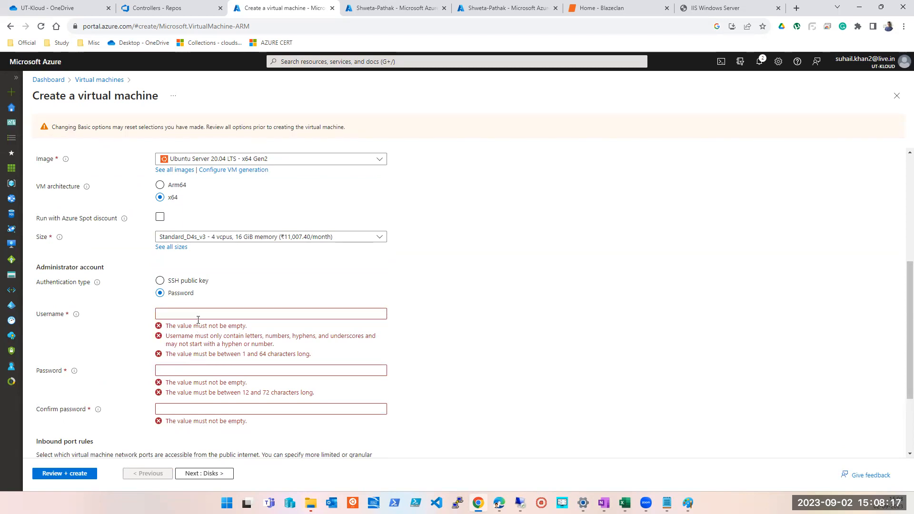
pyautogui.scroll(5, 203, 327)
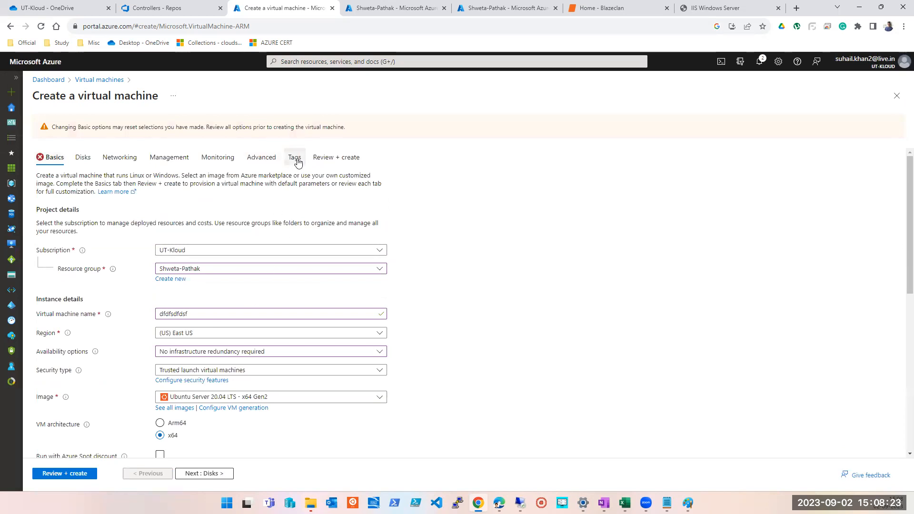
pyautogui.click(291, 159)
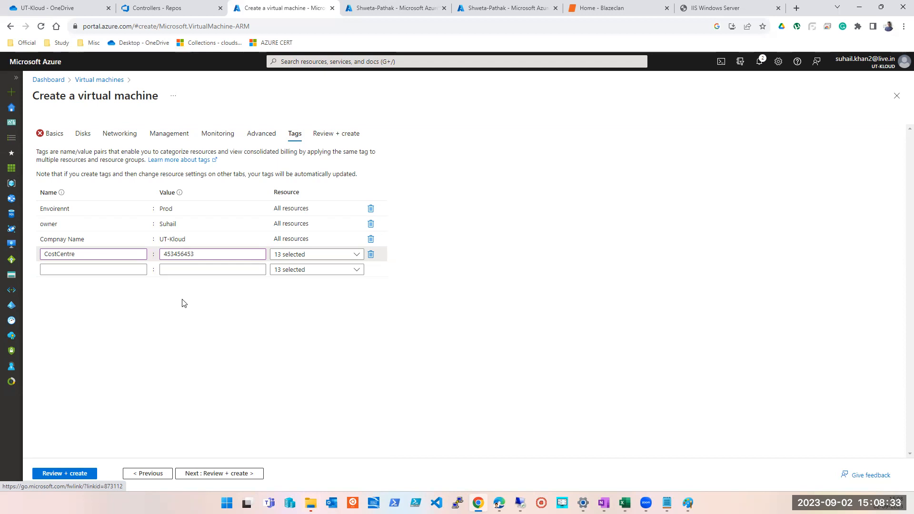
# Examine the name and value pairs of the Envoirennt, owner, Compnay Name and CostCentre tags.
pyautogui.click(69, 203)
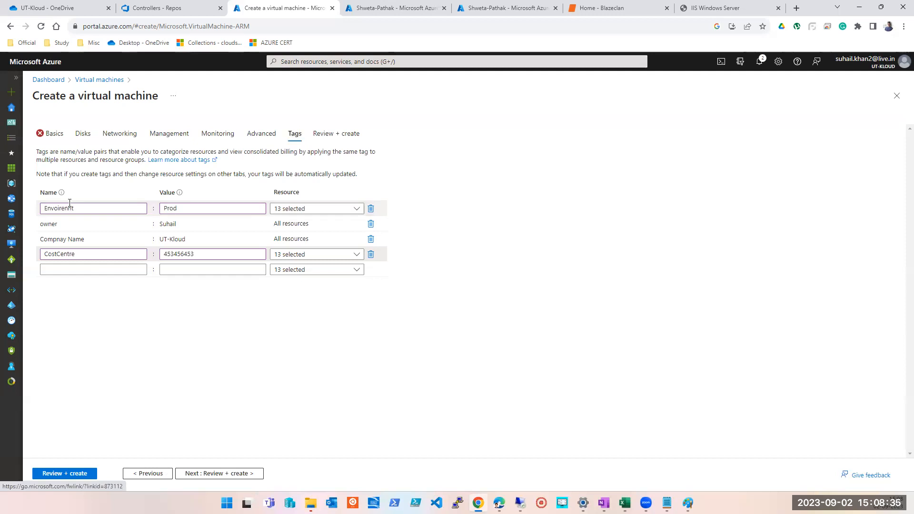
pyautogui.click(68, 257)
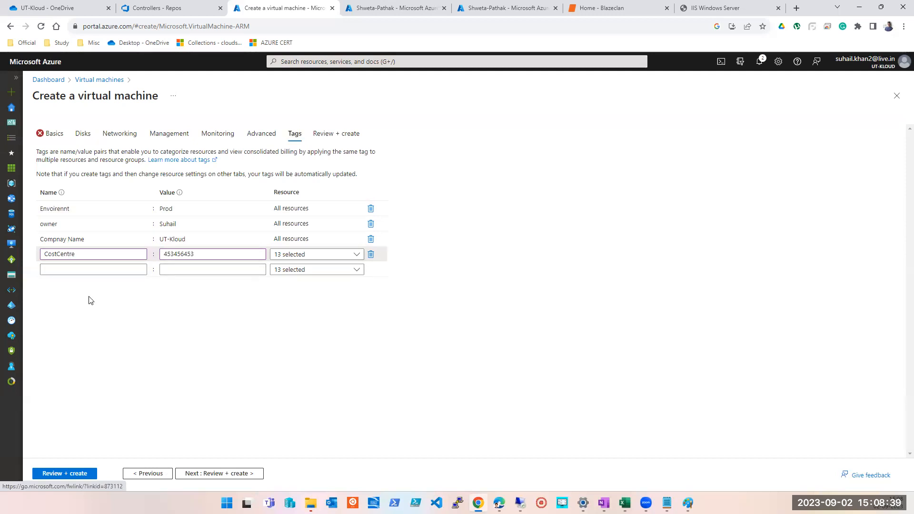
pyautogui.doubleClick(166, 209)
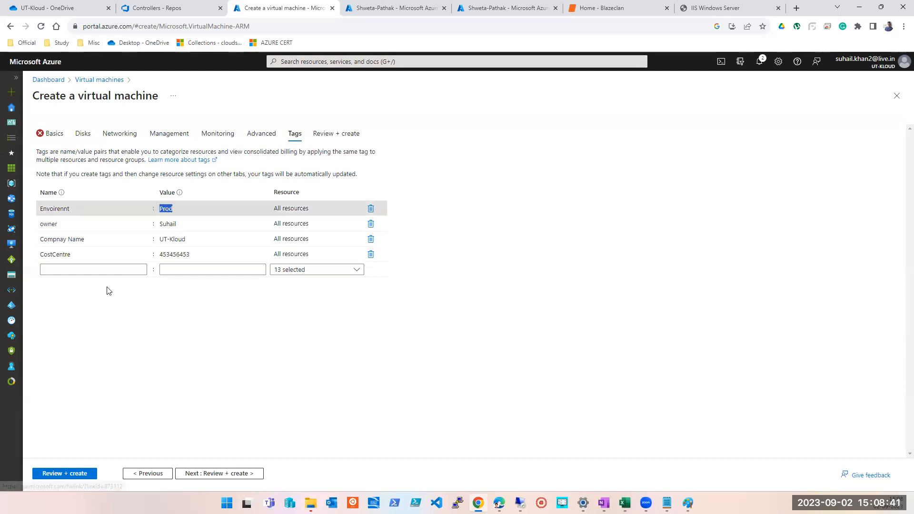
pyautogui.click(67, 269)
pyautogui.click(214, 335)
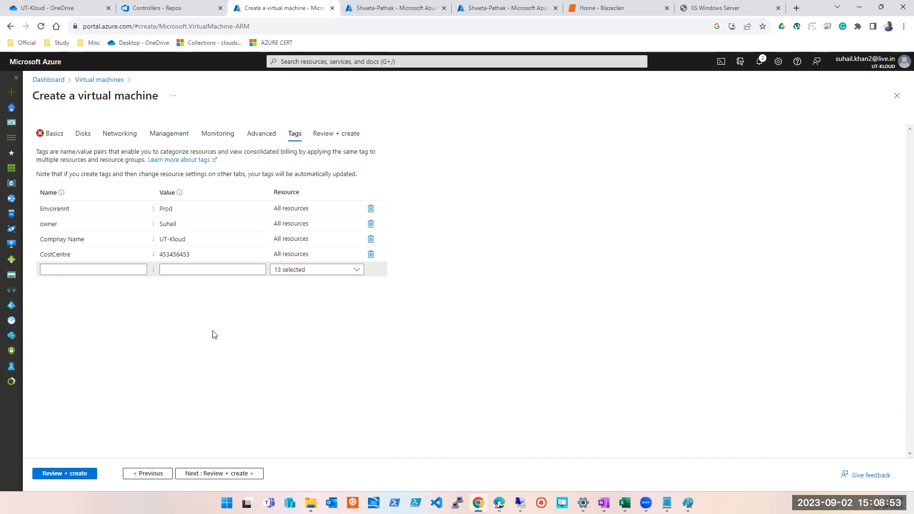
pyautogui.moveTo(103, 208)
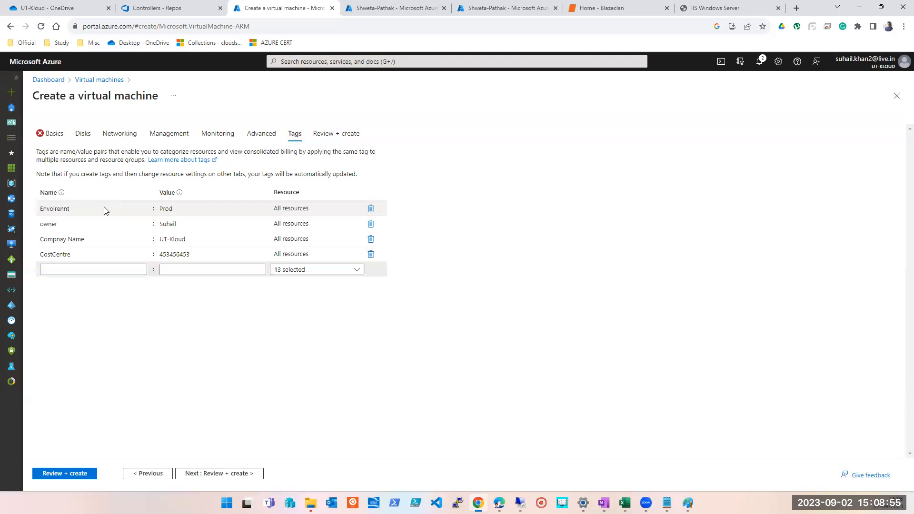
pyautogui.click(62, 224)
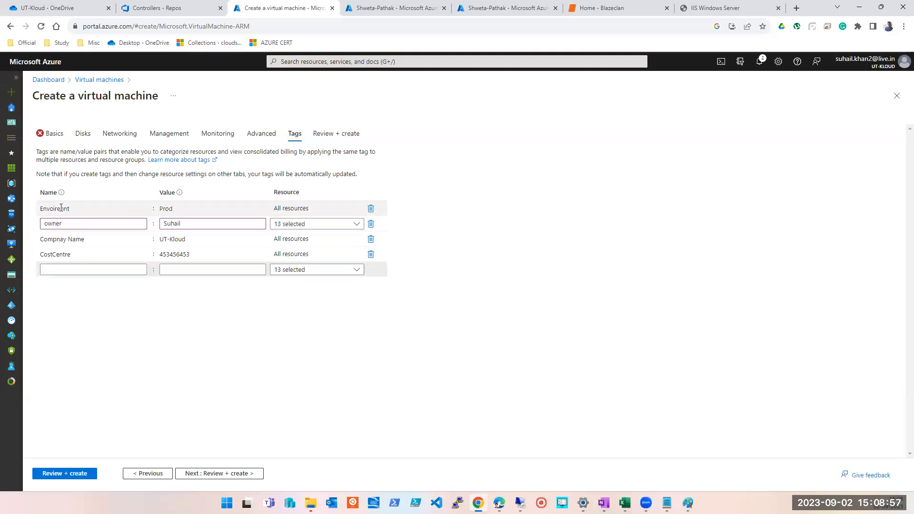
pyautogui.moveTo(192, 252)
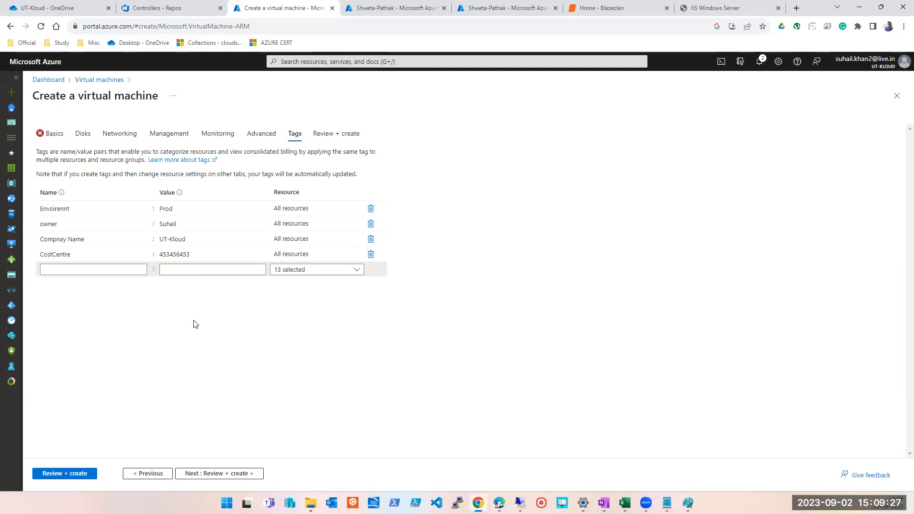
pyautogui.click(205, 235)
pyautogui.click(277, 284)
# Discard the unfinished virtual machine creation and open the existing machine dc001-ut-kloud-india.
pyautogui.click(896, 96)
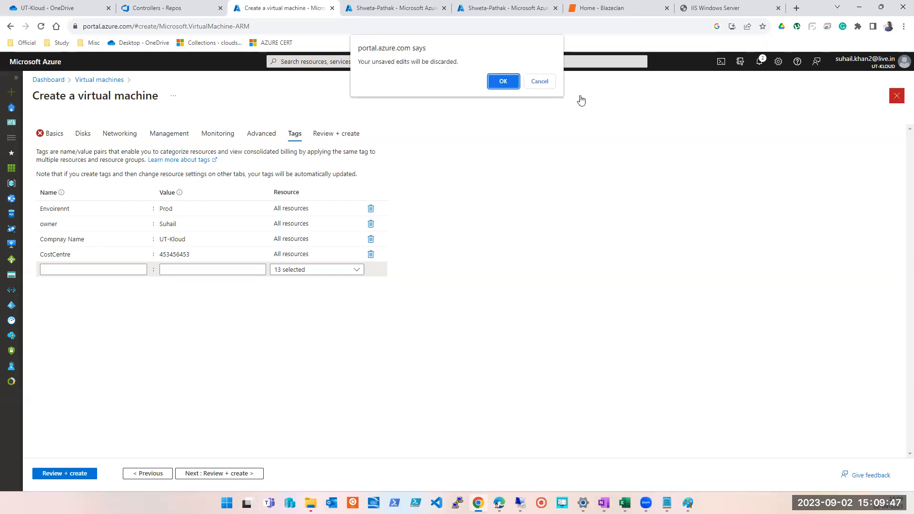
pyautogui.click(507, 86)
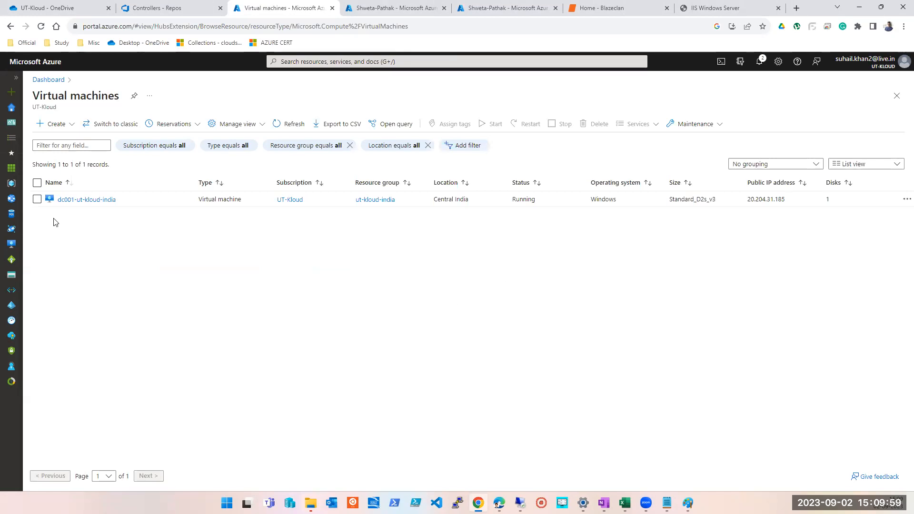
pyautogui.click(73, 199)
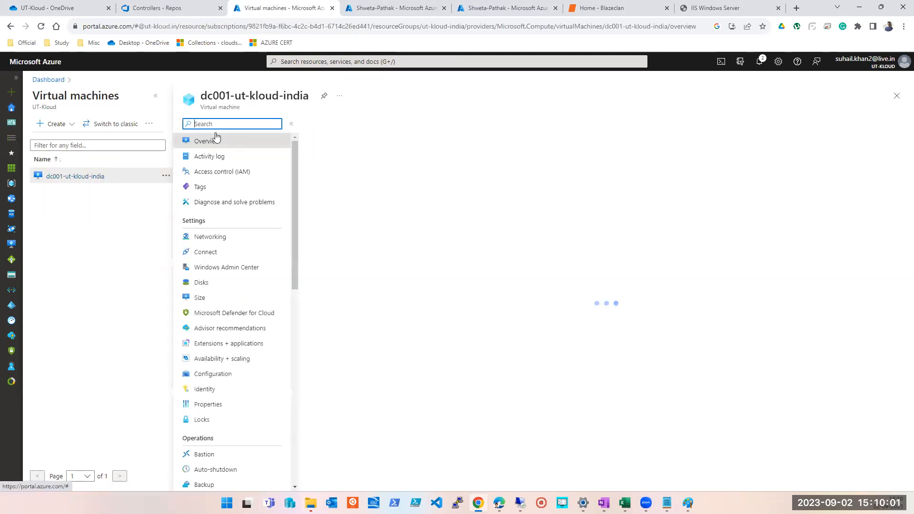